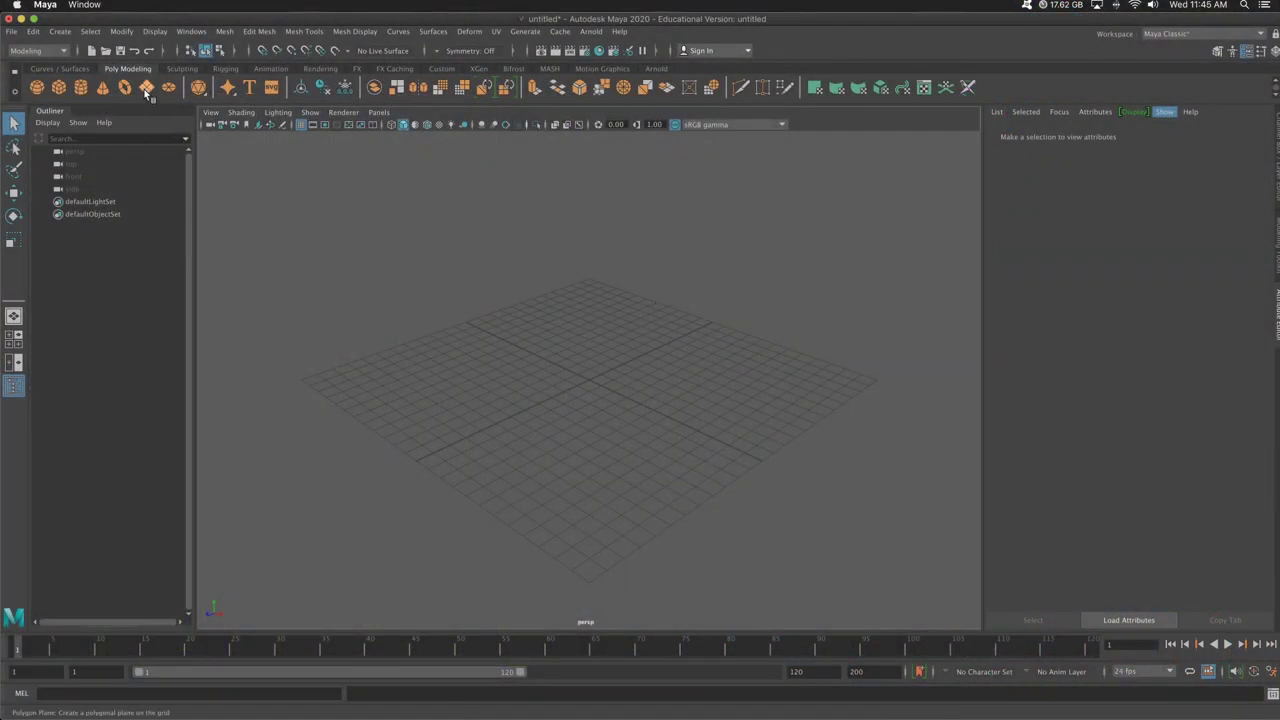
Step: Create a polygon plane at the grid's centre and scale it up uniformly into a large ground surface
left_click(146, 87)
key("r")
left_click_drag(589, 380, 760, 382)
Step: Add a polygon sphere at the plane's centre and move it about 3.3 cm along Z
left_click(40, 88)
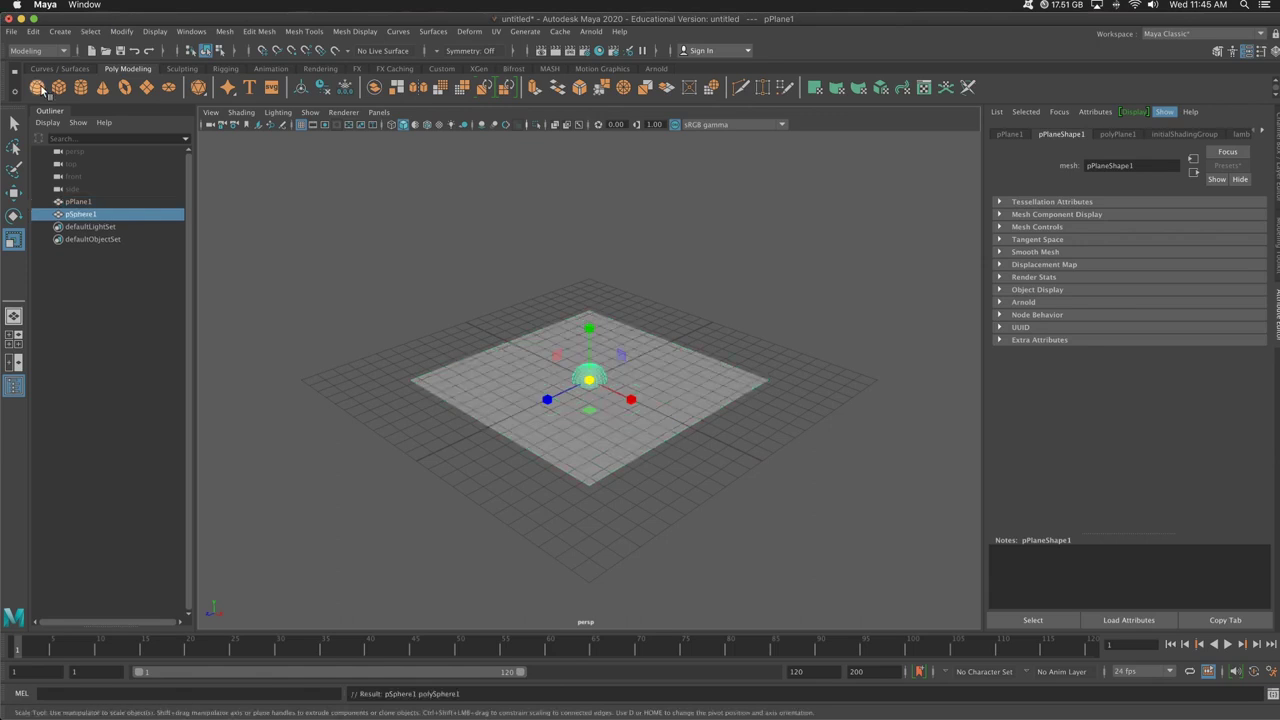
scroll(708, 353, "up", 3)
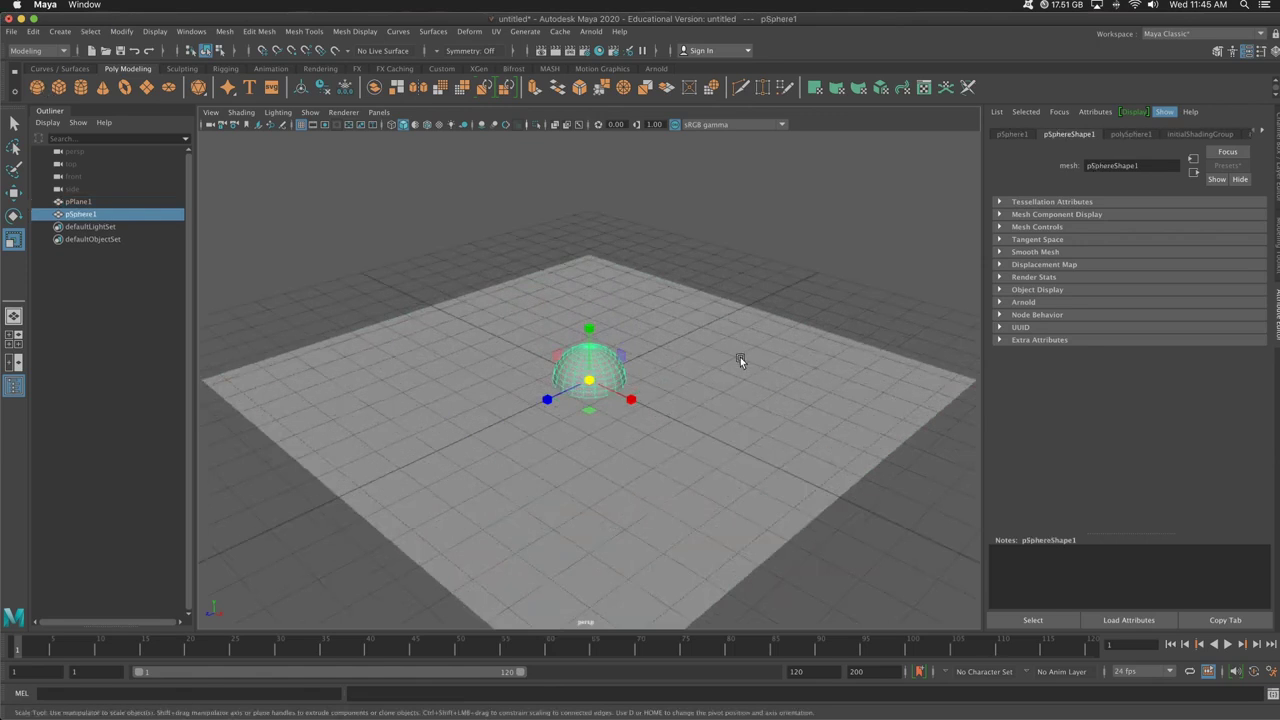
mouse_move(740, 357)
left_mouse_down("alt")
mouse_move(671, 343)
mouse_move(723, 349)
left_mouse_up("alt")
key("w")
left_click_drag(537, 393, 418, 405)
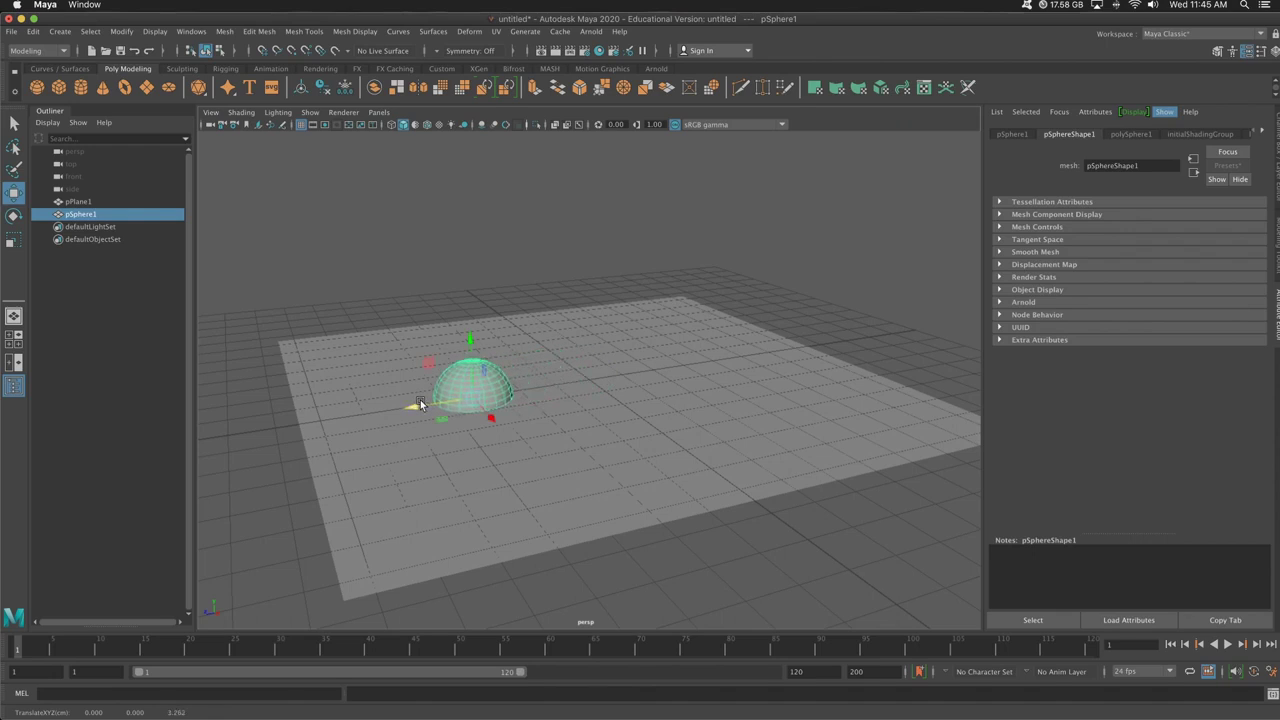
Step: Duplicate the sphere and move the copy along Z to the opposite side of the plane's centre
key("super+d")
left_click_drag(410, 405, 643, 388)
mouse_move(791, 331)
left_mouse_down("alt")
mouse_move(849, 346)
mouse_move(817, 341)
mouse_move(792, 362)
mouse_move(777, 351)
left_mouse_up("alt")
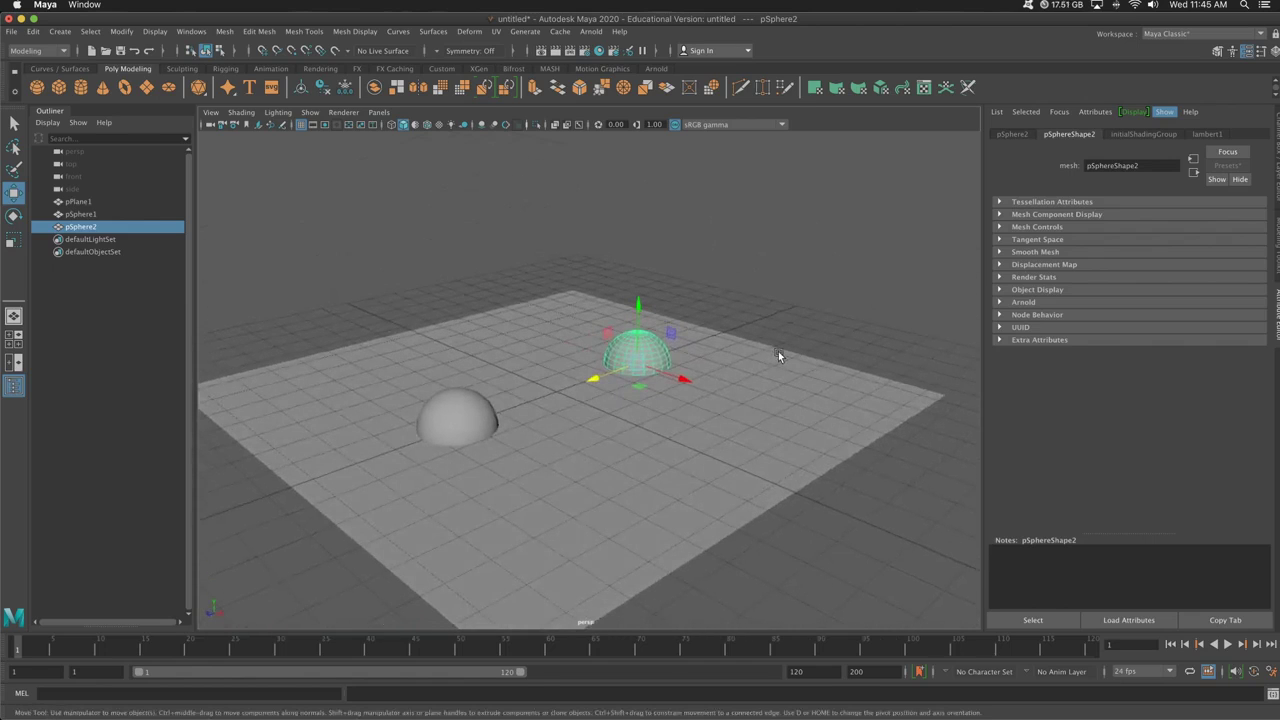
Step: Open the Hypershade and create an Arnold aiStandardSurface material
left_click(599, 51)
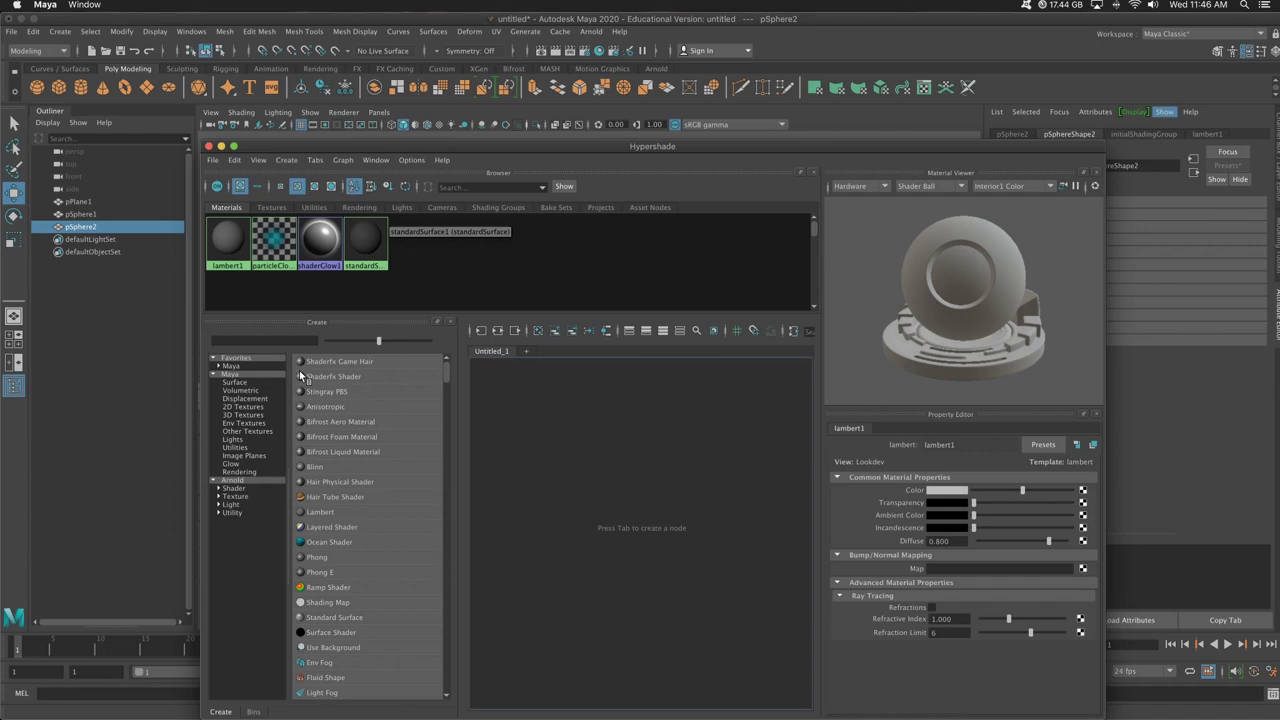
left_click(240, 487)
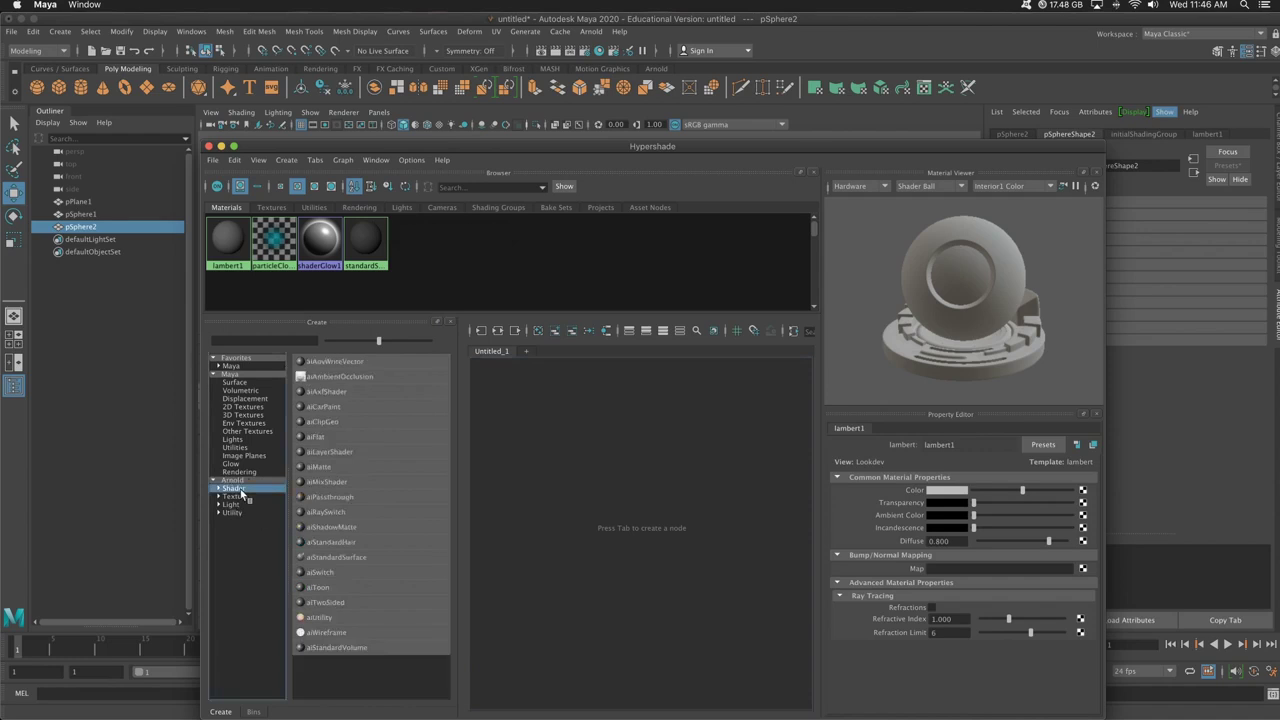
left_click(348, 558)
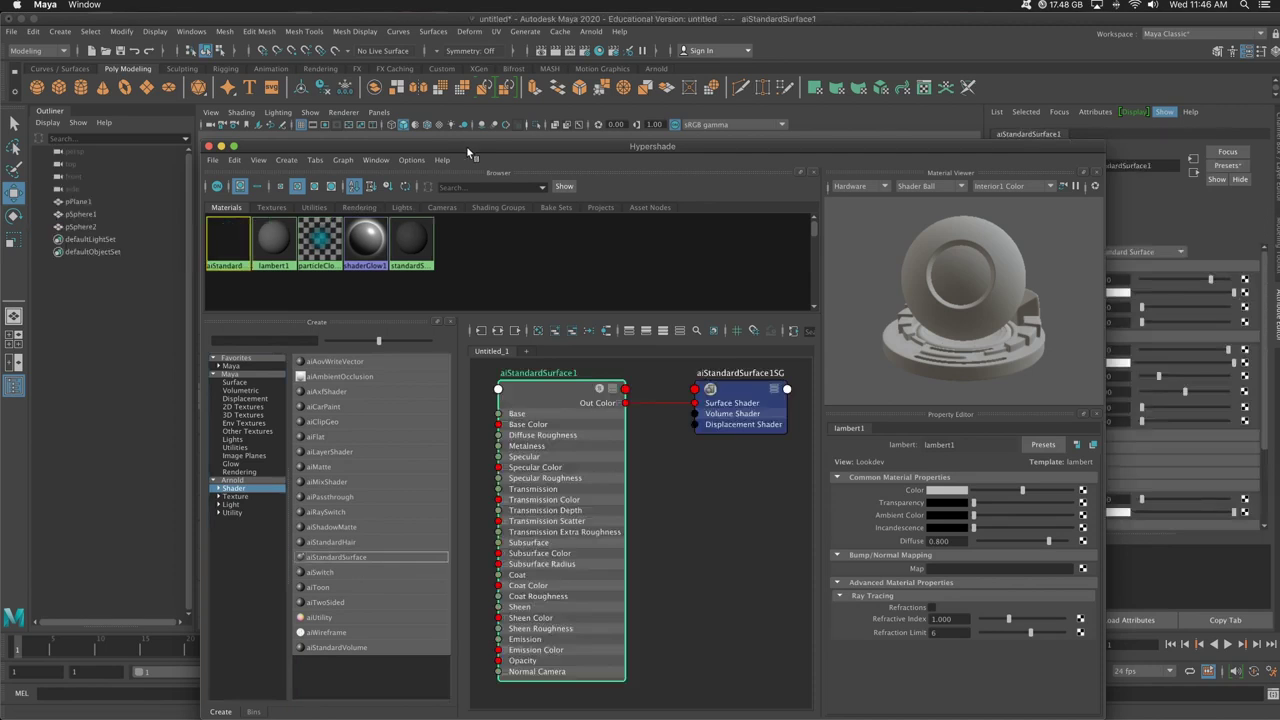
left_click_drag(466, 146, 564, 138)
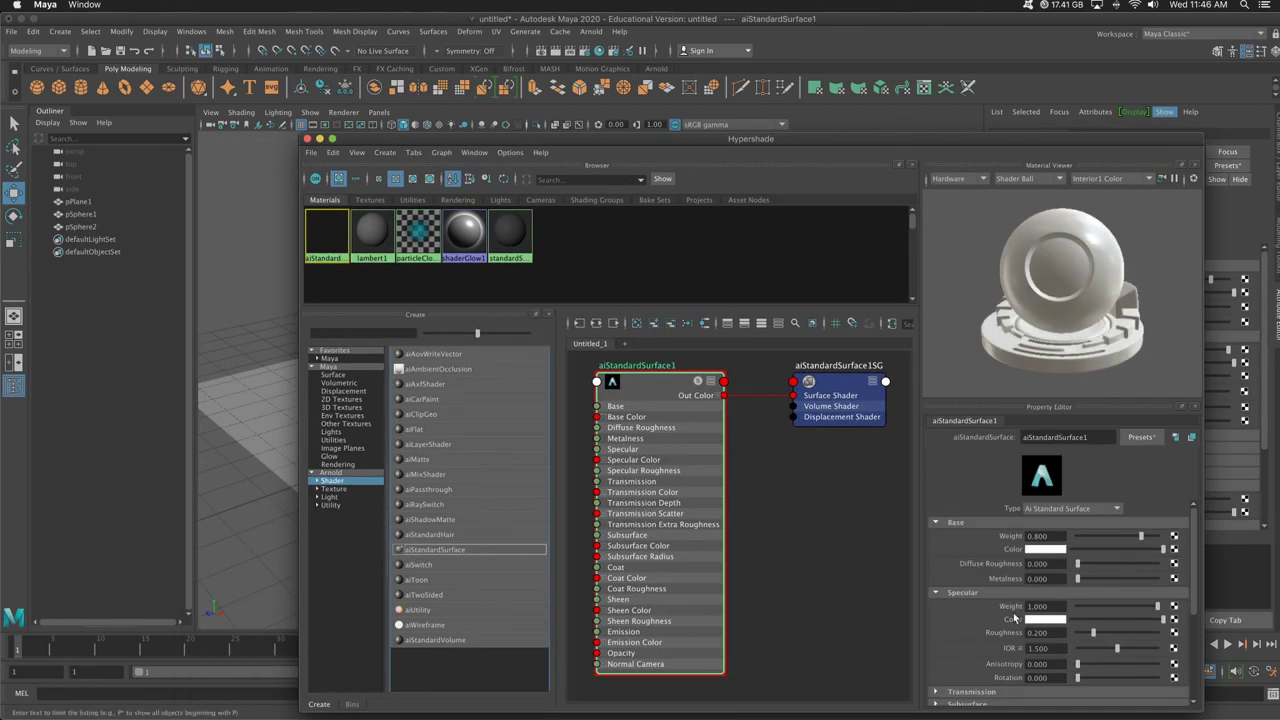
Step: Set the emission weight of the aiStandardSurface material to about 0.344
scroll(1015, 682, "down", 3)
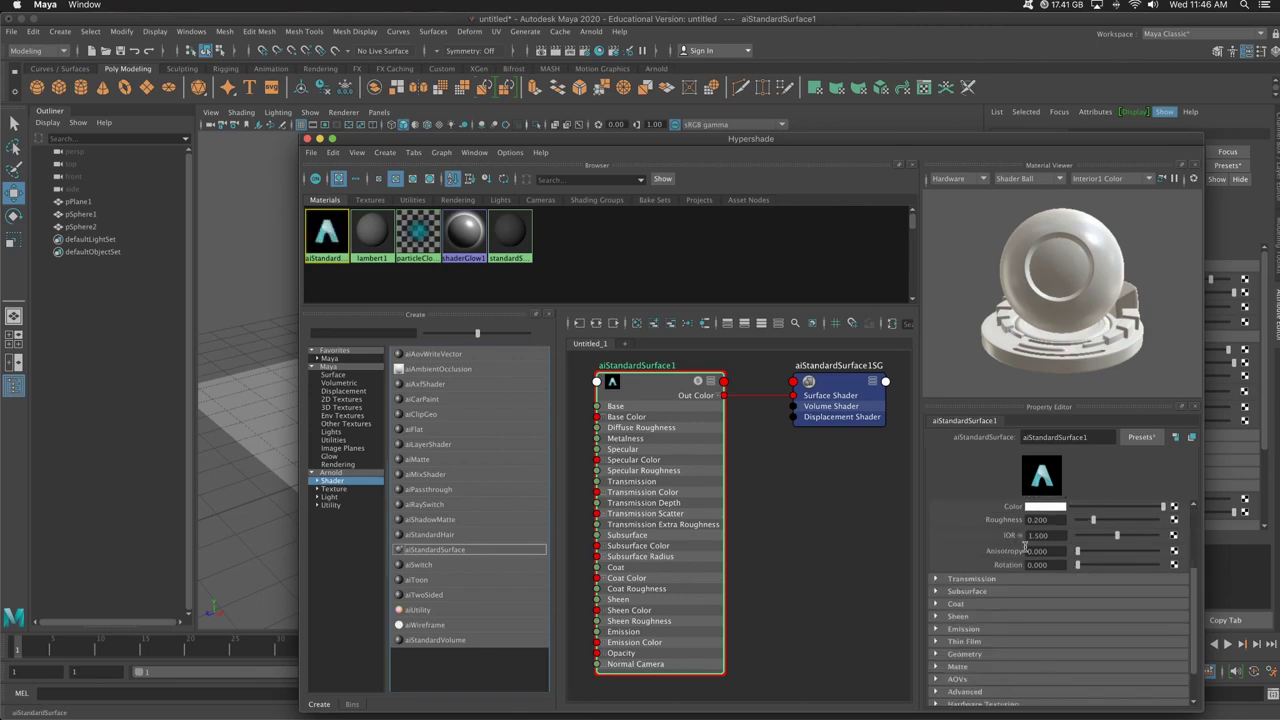
scroll(1054, 576, "down", 2)
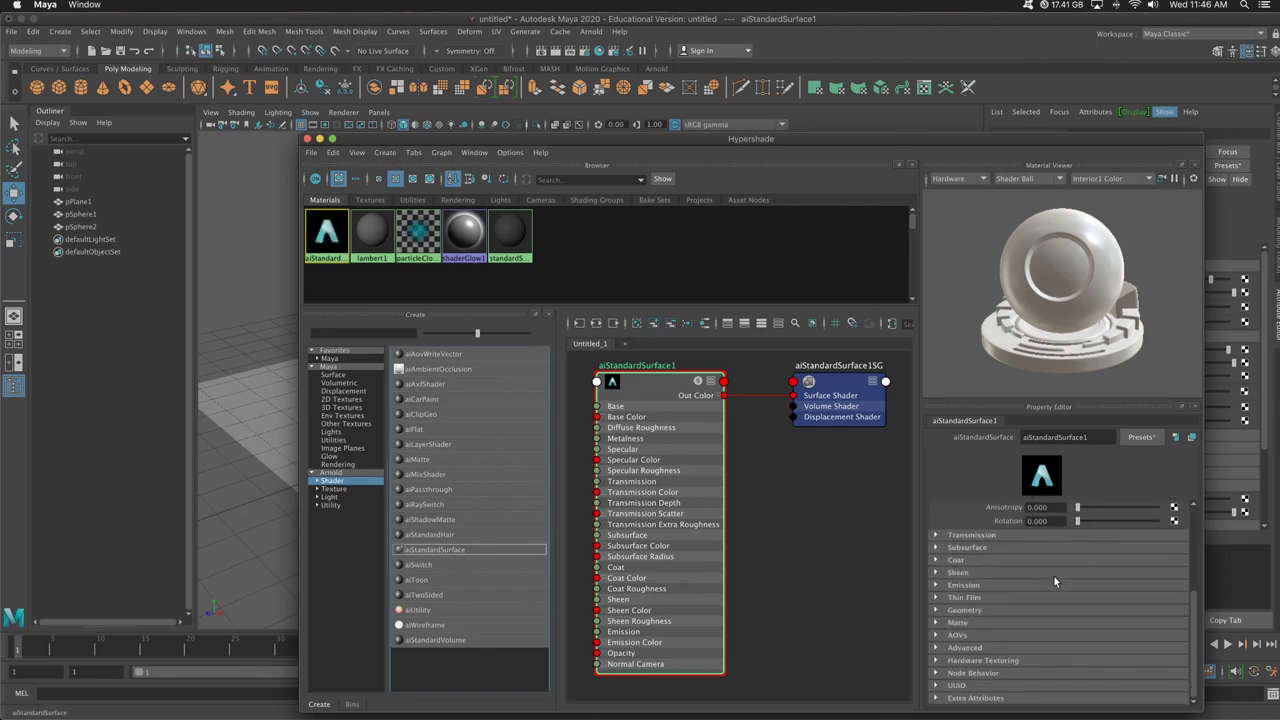
left_click(936, 587)
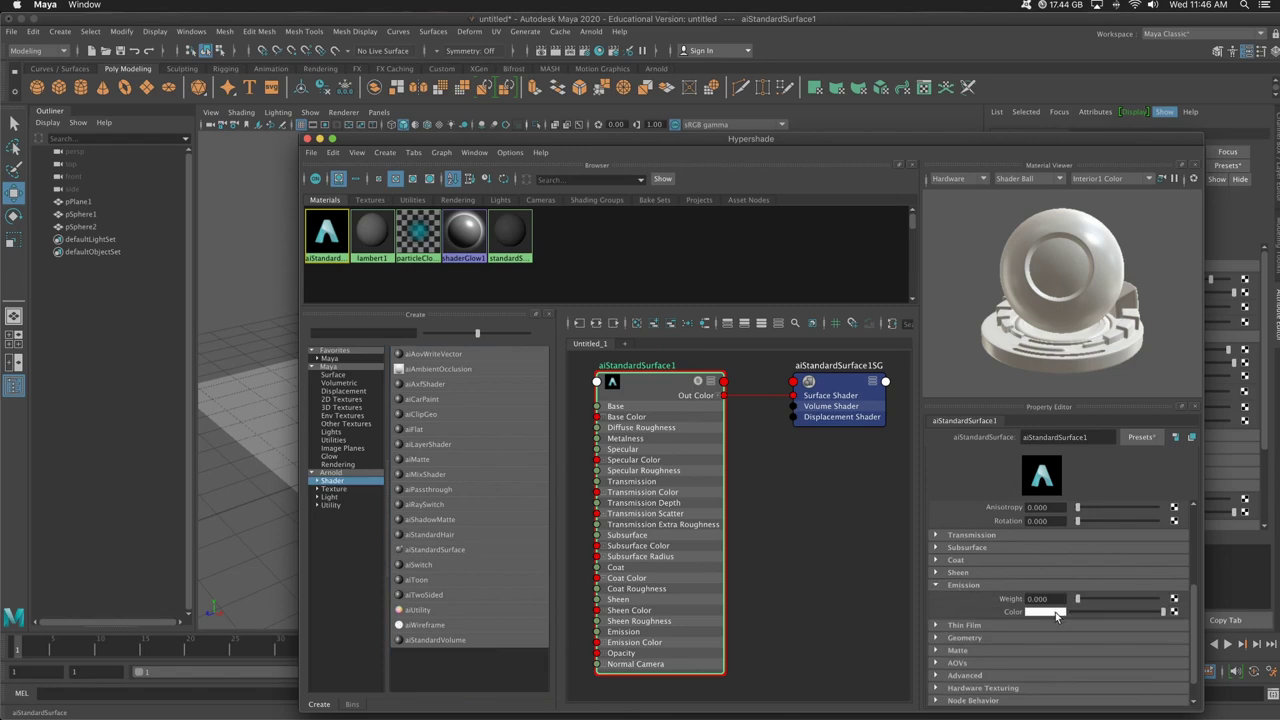
left_click(1079, 599)
left_click_drag(1099, 599, 1105, 600)
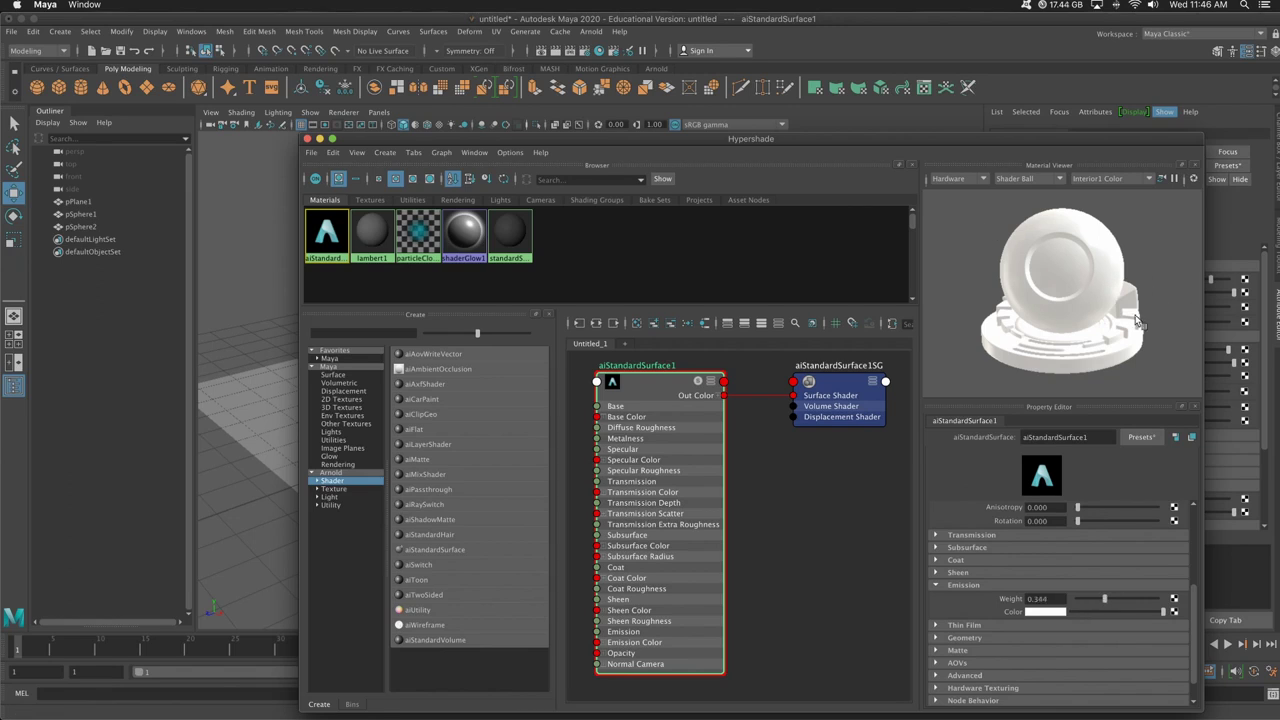
Step: Set the material's emission color to a light purple, about hue 285, saturation 0.8 and value 0.93
left_click(1057, 612)
left_click(1050, 612)
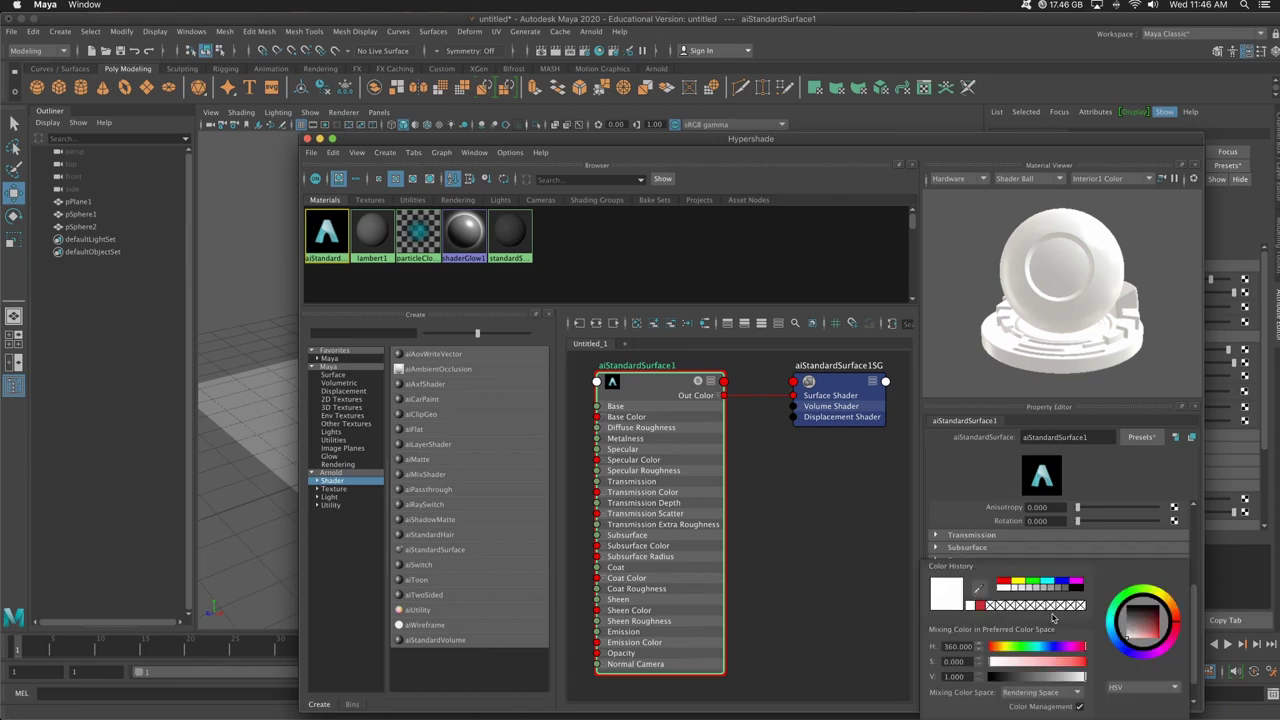
left_click(1157, 627)
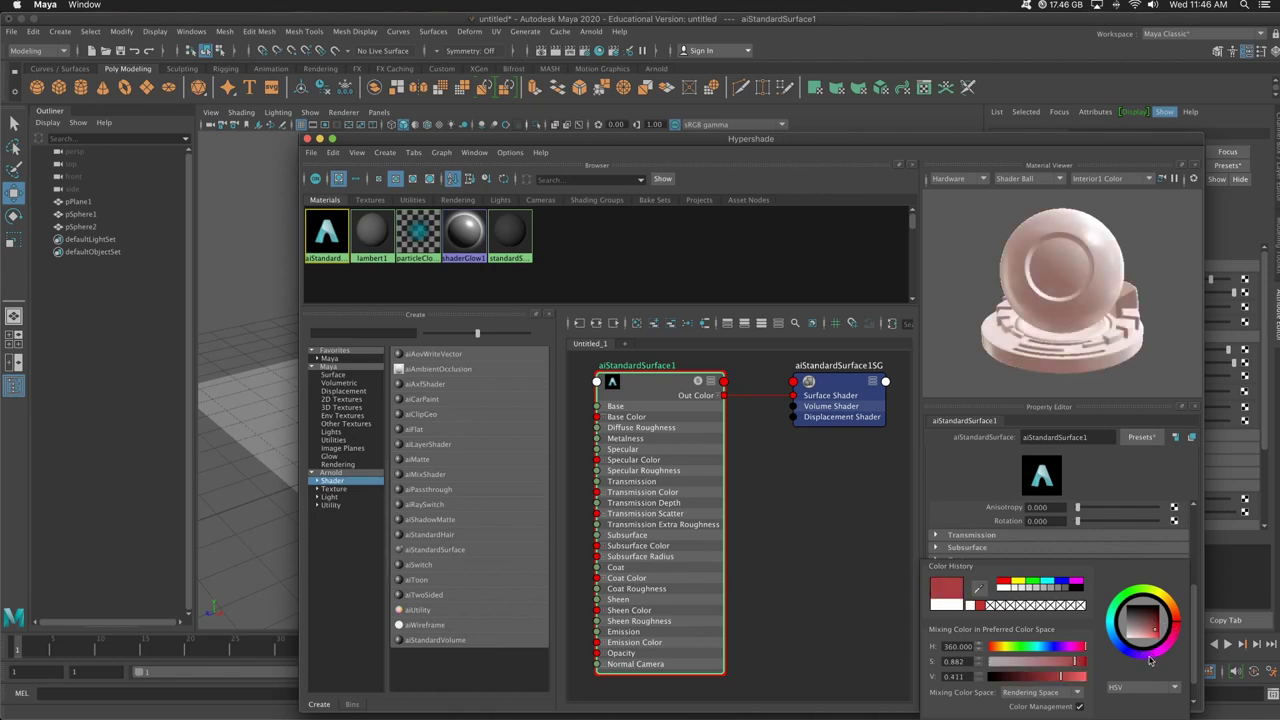
left_click(1155, 653)
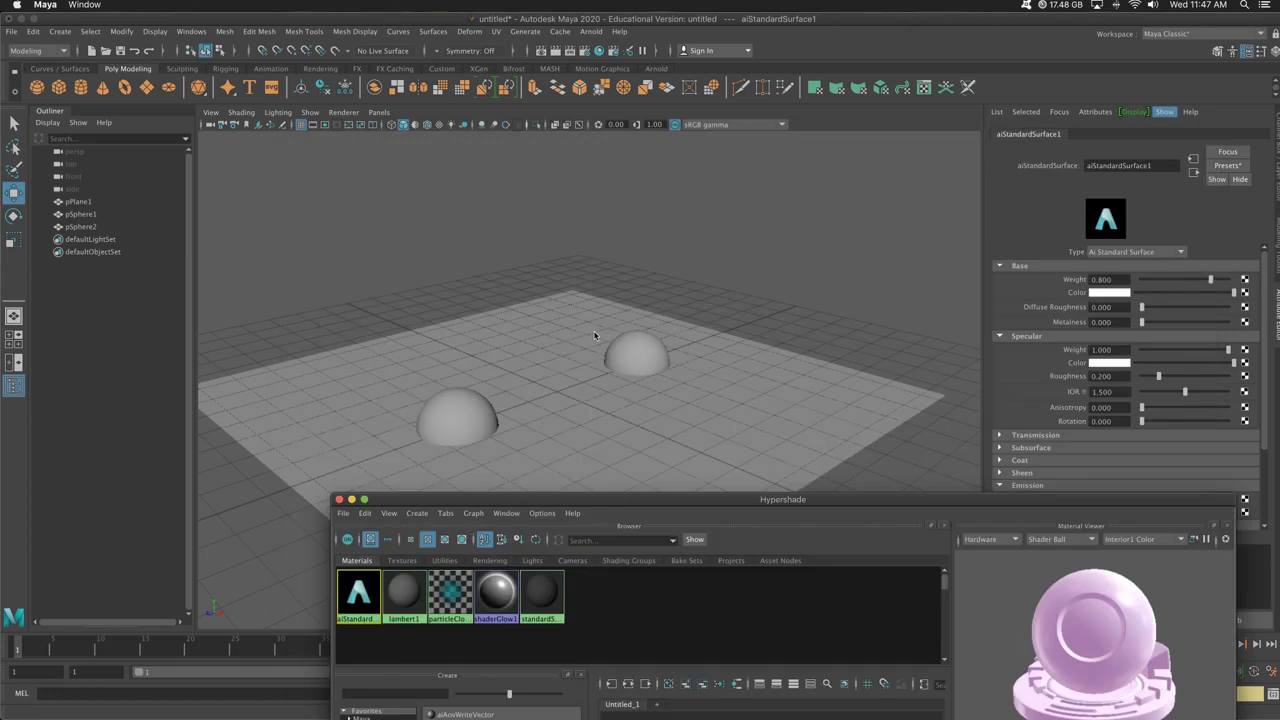
Step: Render the current frame with Arnold and keep the render beside the scene view
left_click(556, 50)
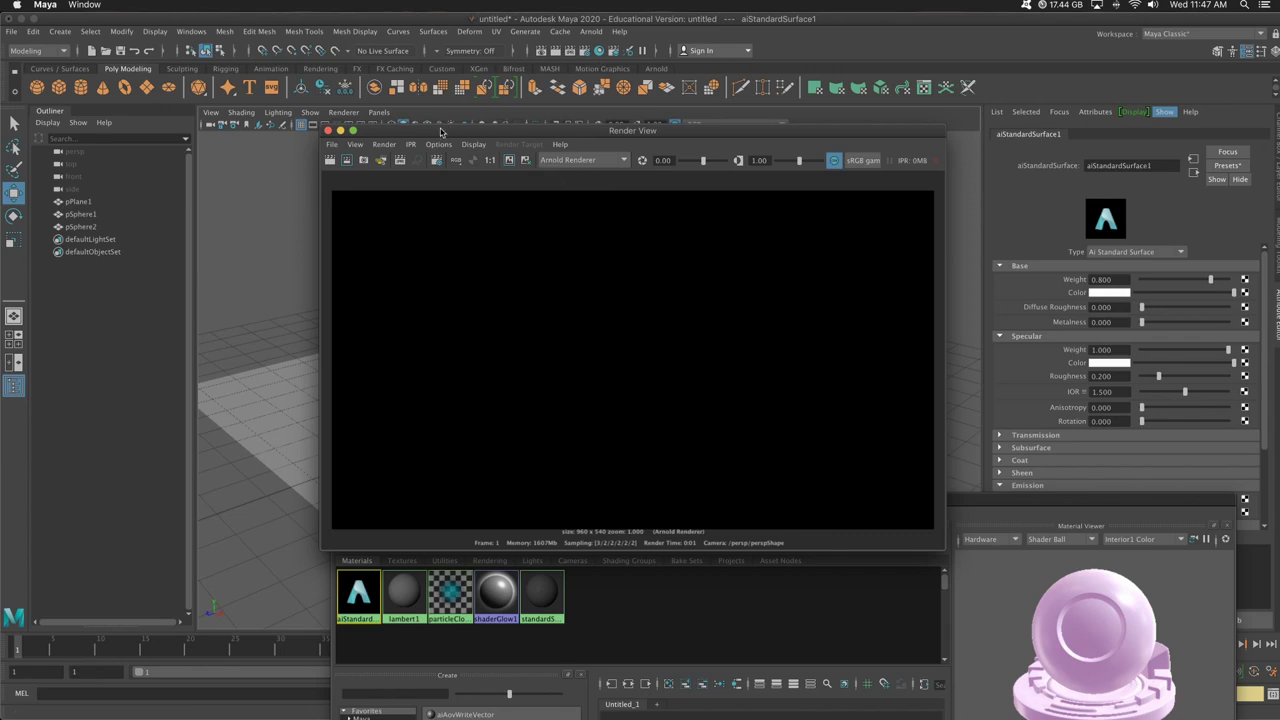
left_click_drag(442, 131, 770, 75)
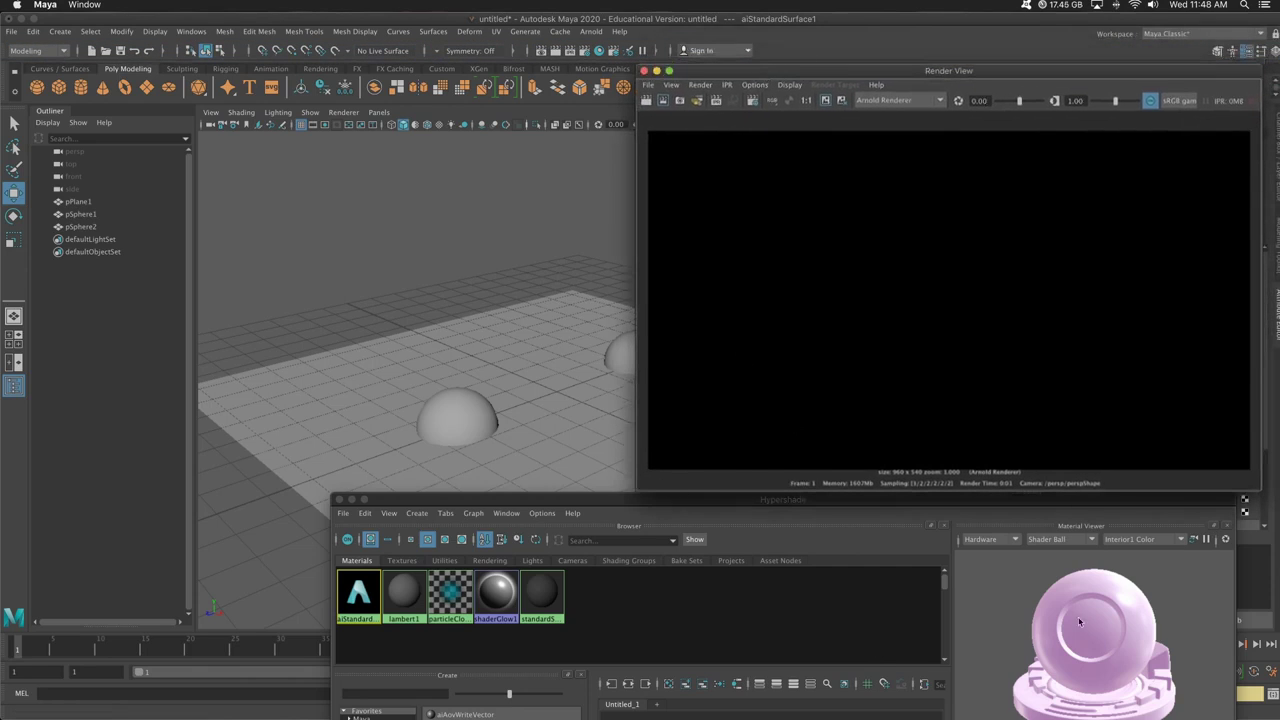
Step: Assign the purple emissive material to the nearer sphere and re-render the frame to check its glow
middle_click_drag(358, 595, 482, 420)
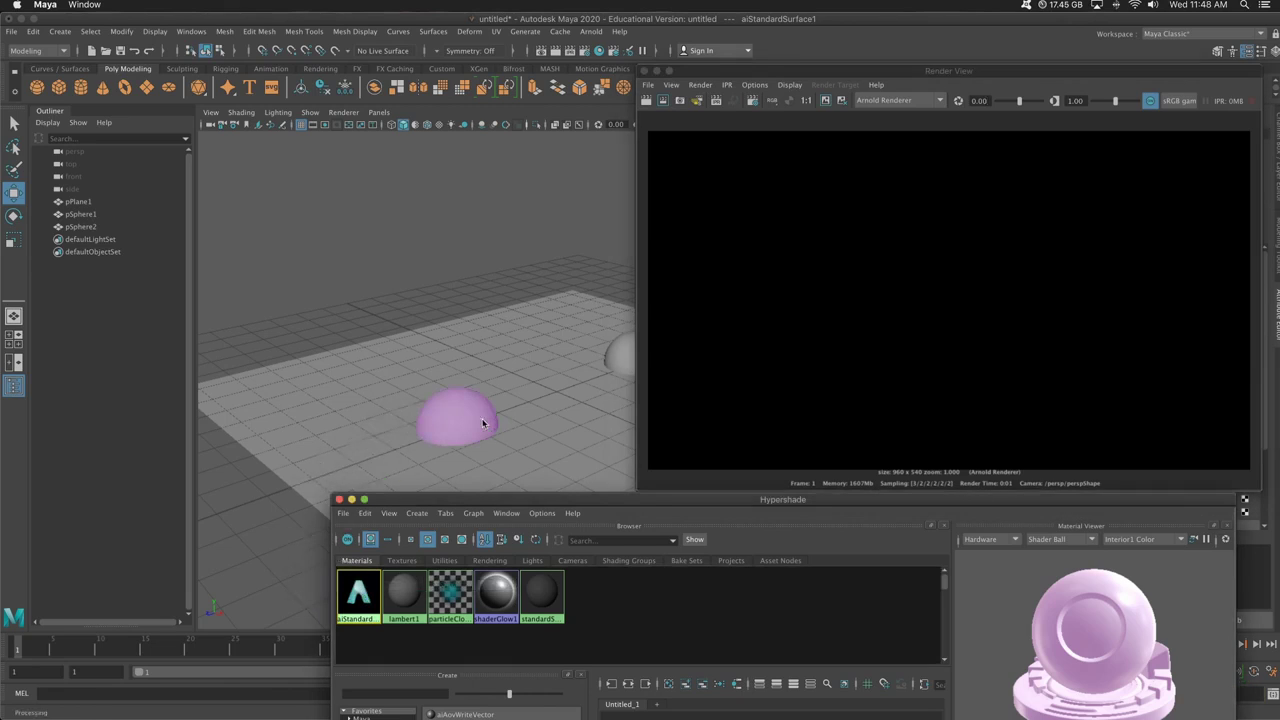
left_click(646, 101)
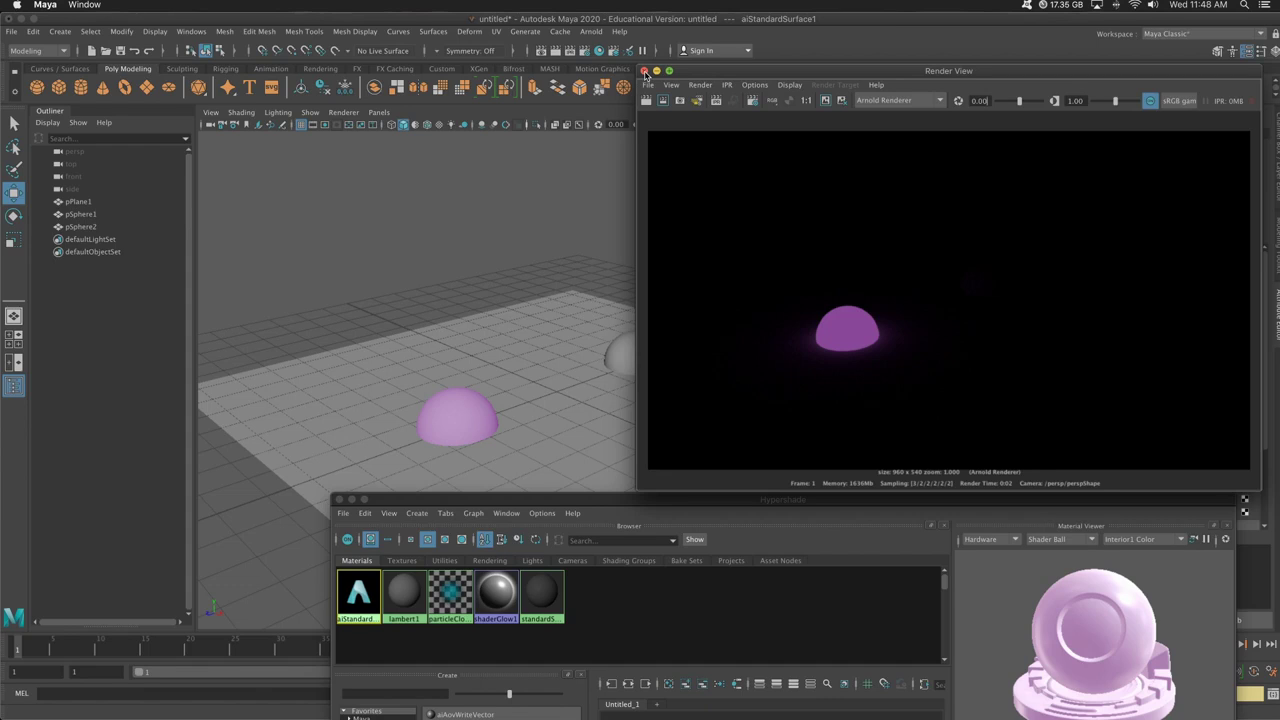
left_click(645, 71)
Step: Create a second aiStandardSurface material with a bright blue emission color and an emission weight of 1.000
left_click_drag(532, 503, 447, 193)
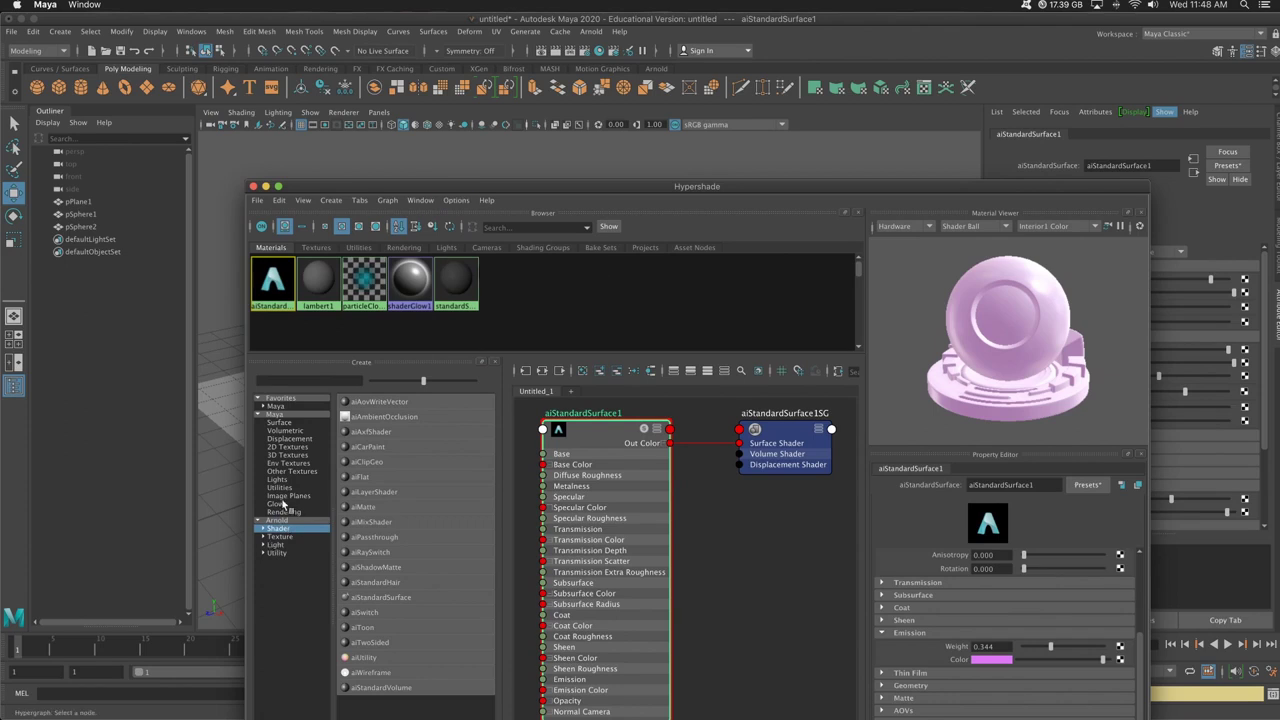
left_click(376, 597)
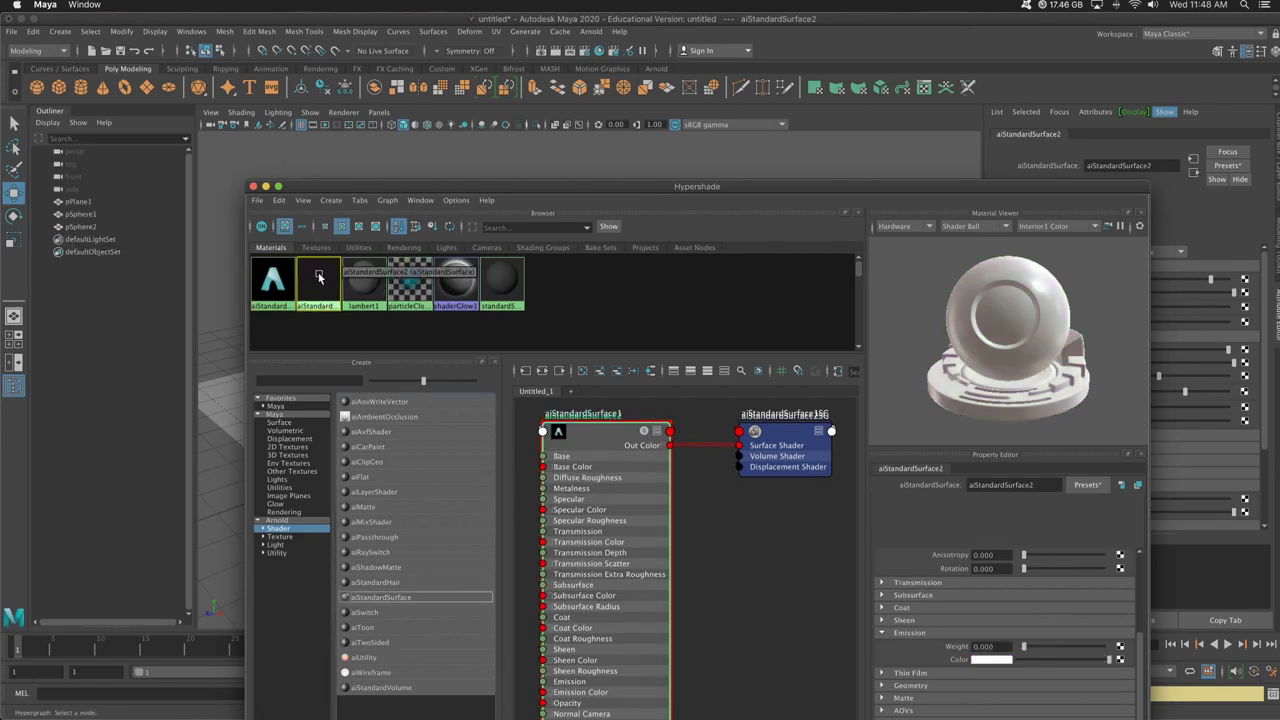
left_click(1003, 660)
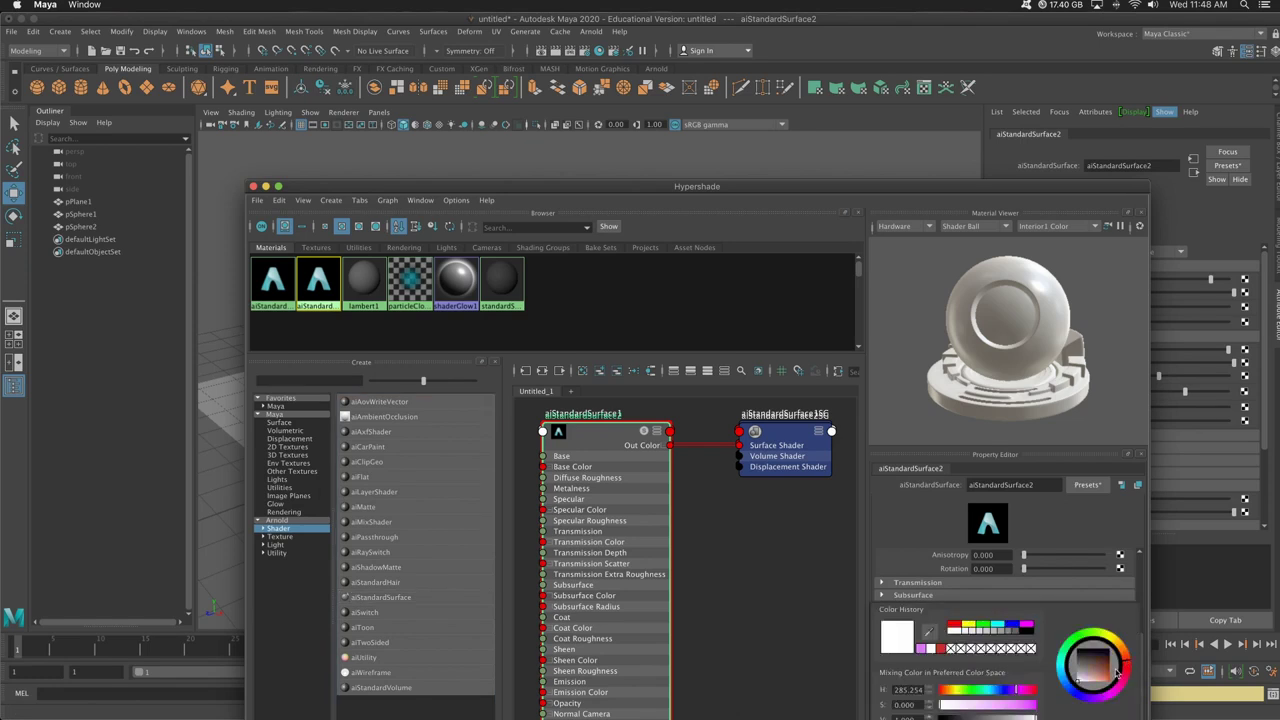
left_click_drag(1117, 676, 1117, 690)
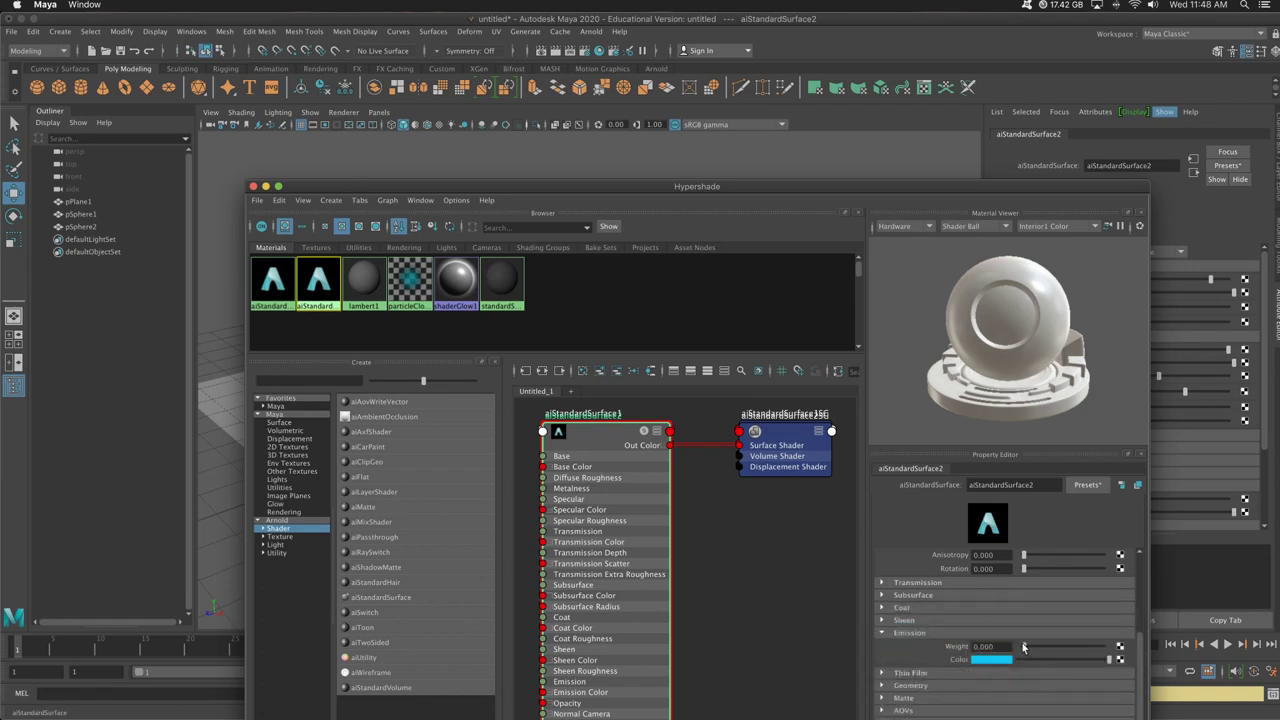
left_click_drag(1023, 648, 1110, 648)
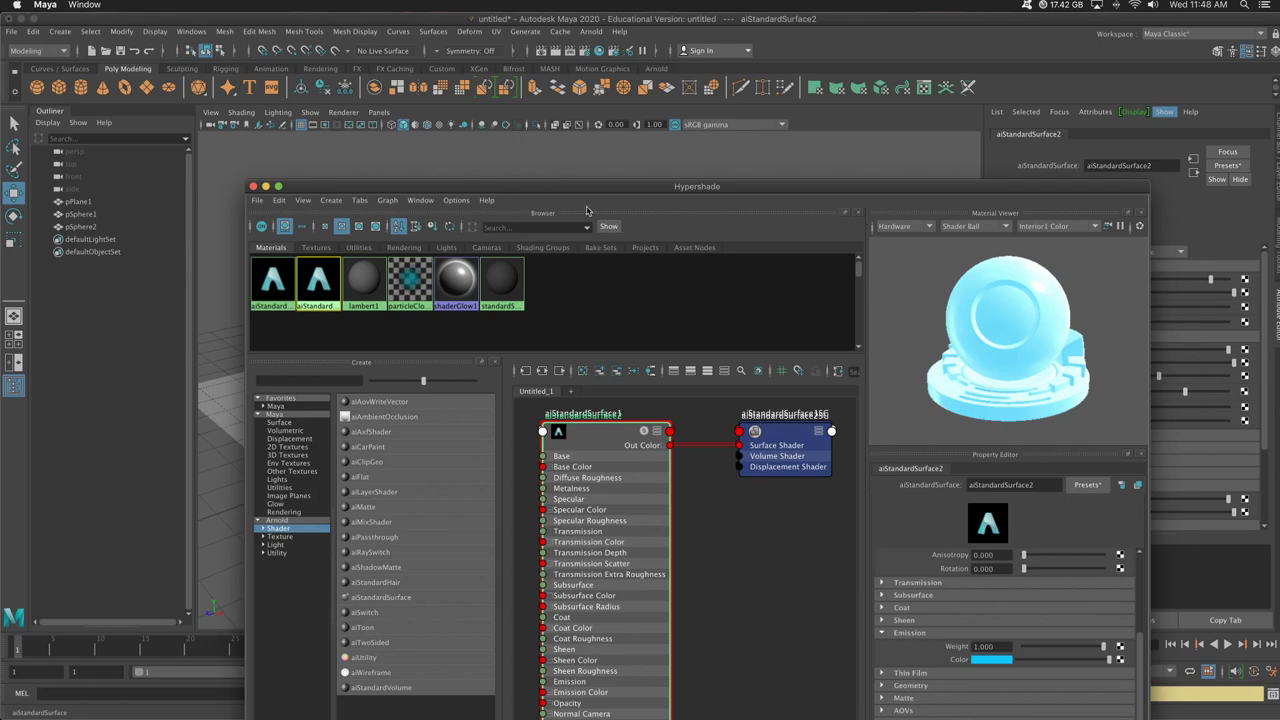
Step: Assign the blue emissive material to the farther sphere and render the frame
left_click_drag(590, 187, 815, 528)
middle_click_drag(546, 622, 638, 374)
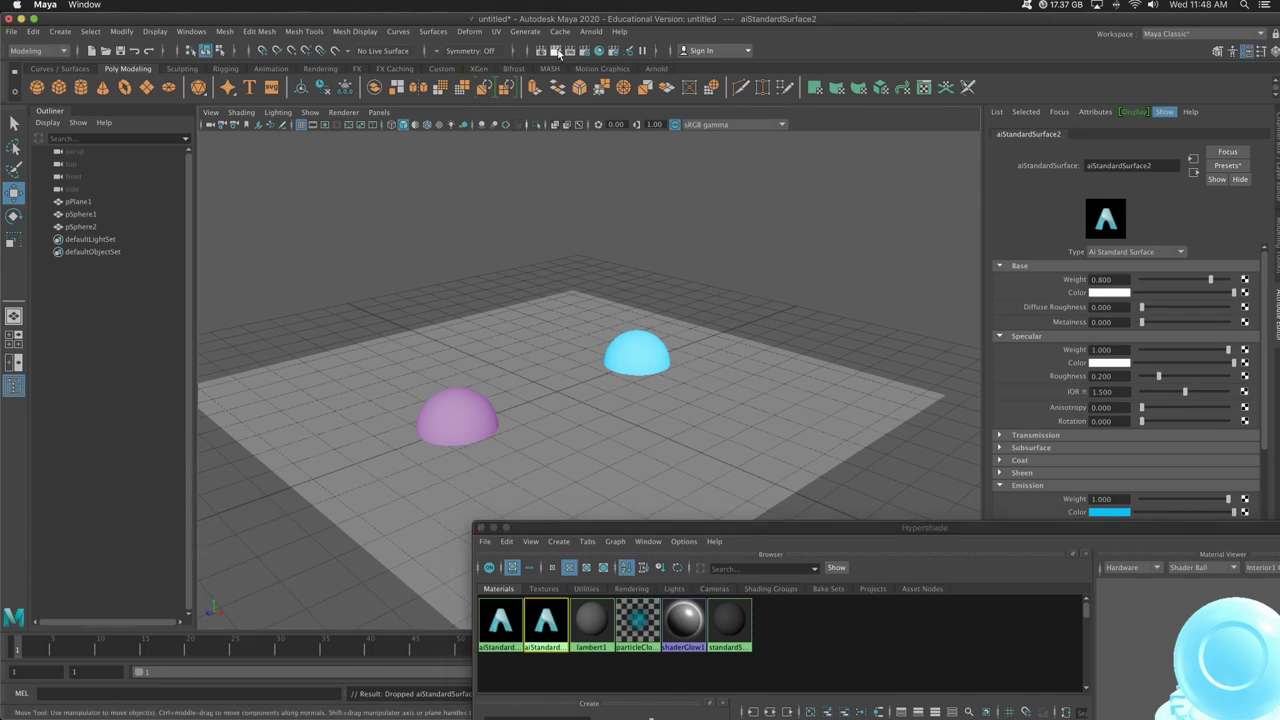
left_click(556, 51)
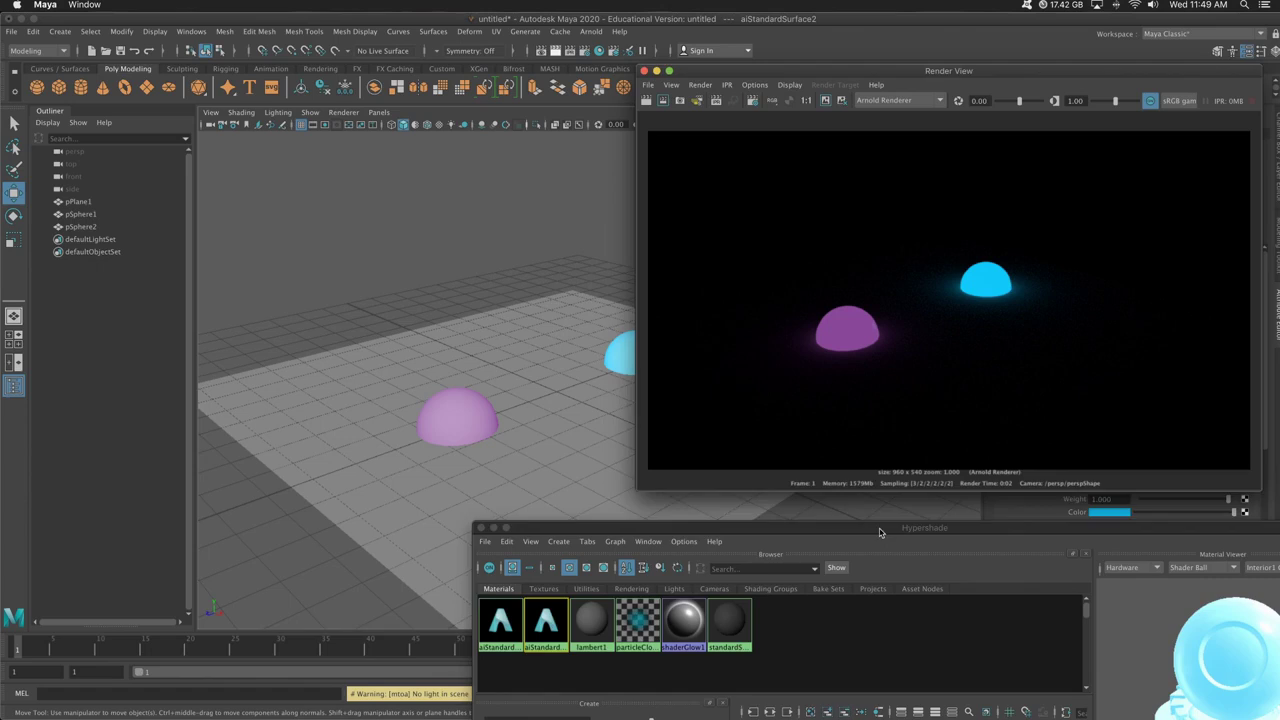
Step: Set the purple material's emission color to saturation 1.000 and value 1.000, and its emission weight to 1.000
left_click_drag(886, 528, 854, 454)
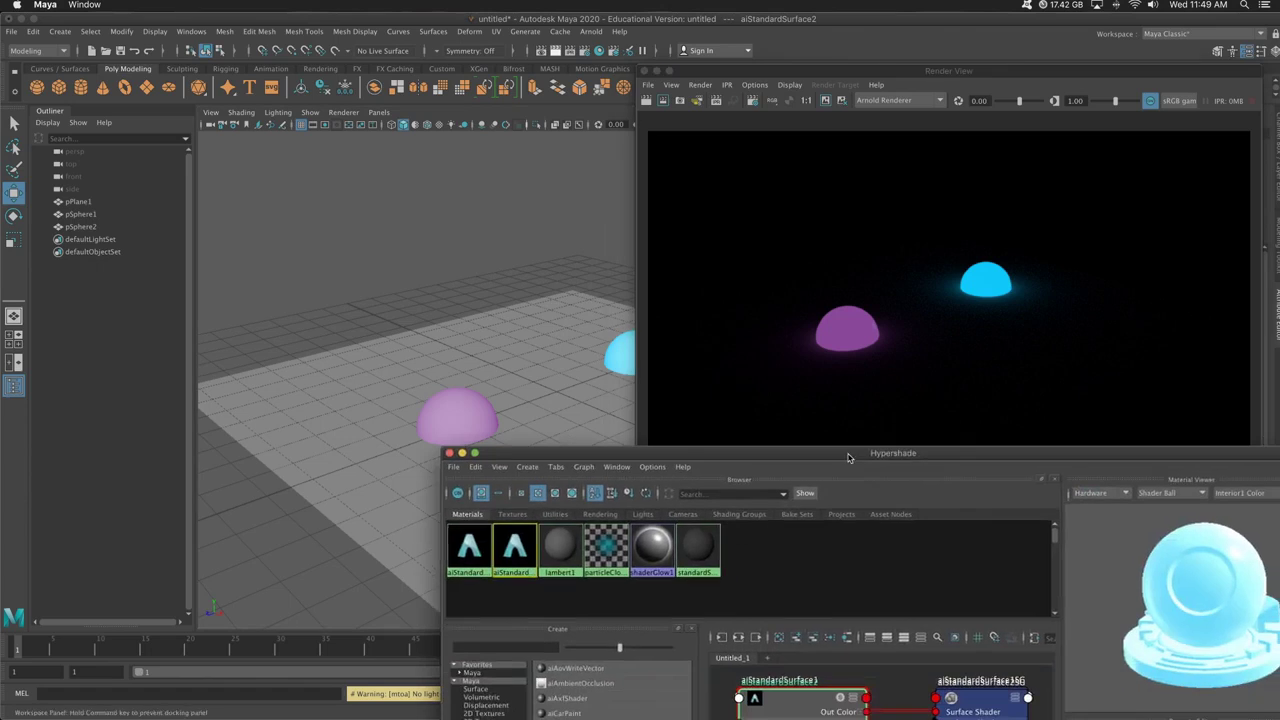
left_click(468, 548)
double_click(971, 450)
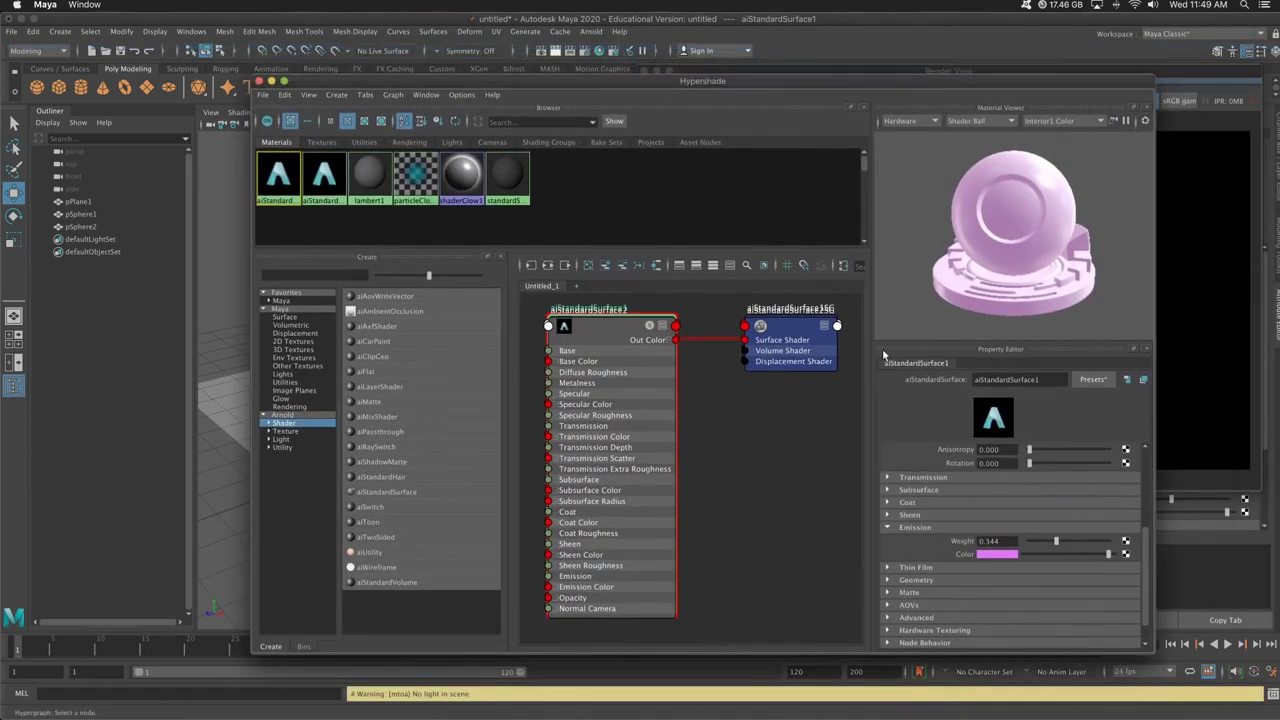
left_click(1002, 556)
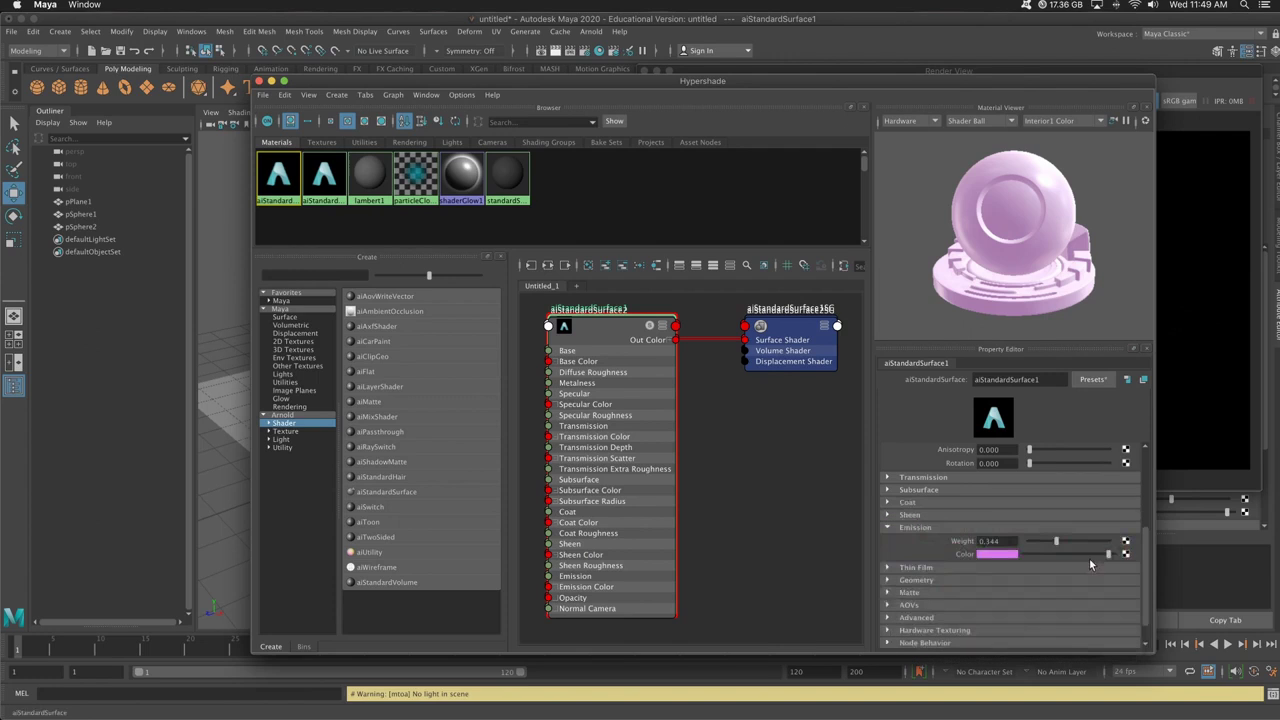
left_click(1015, 556)
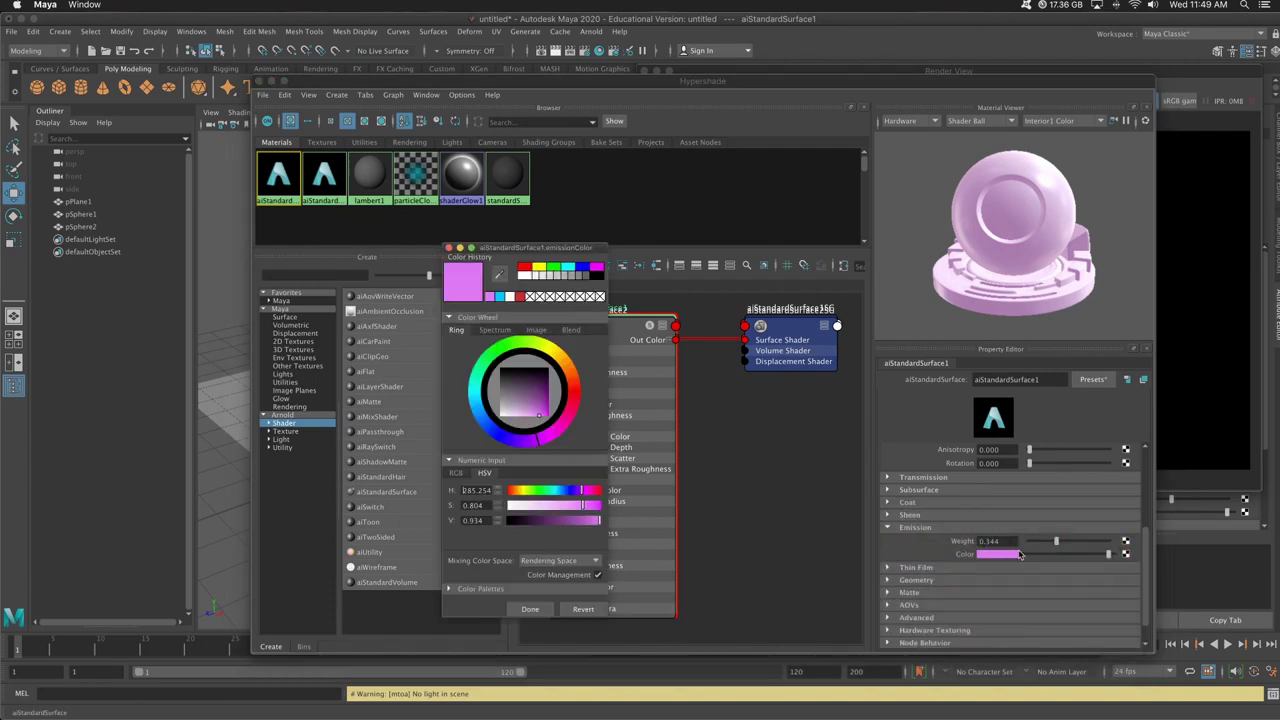
left_click(545, 414)
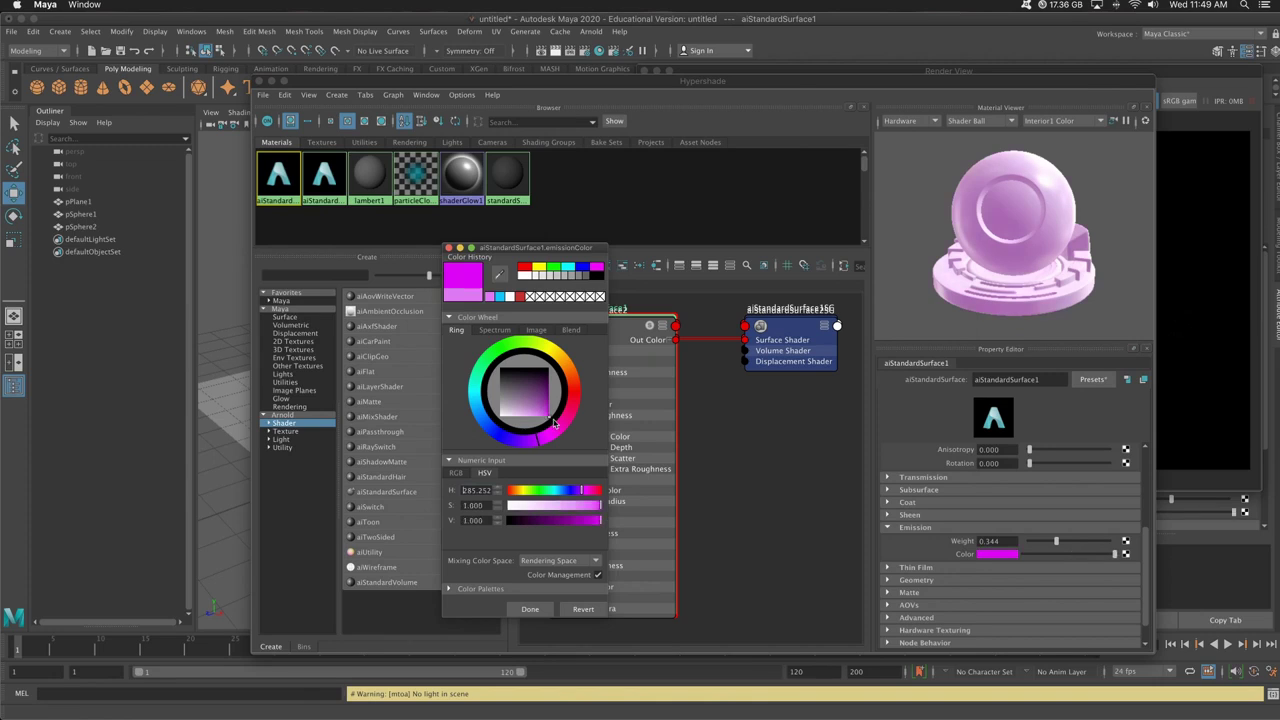
left_click(529, 610)
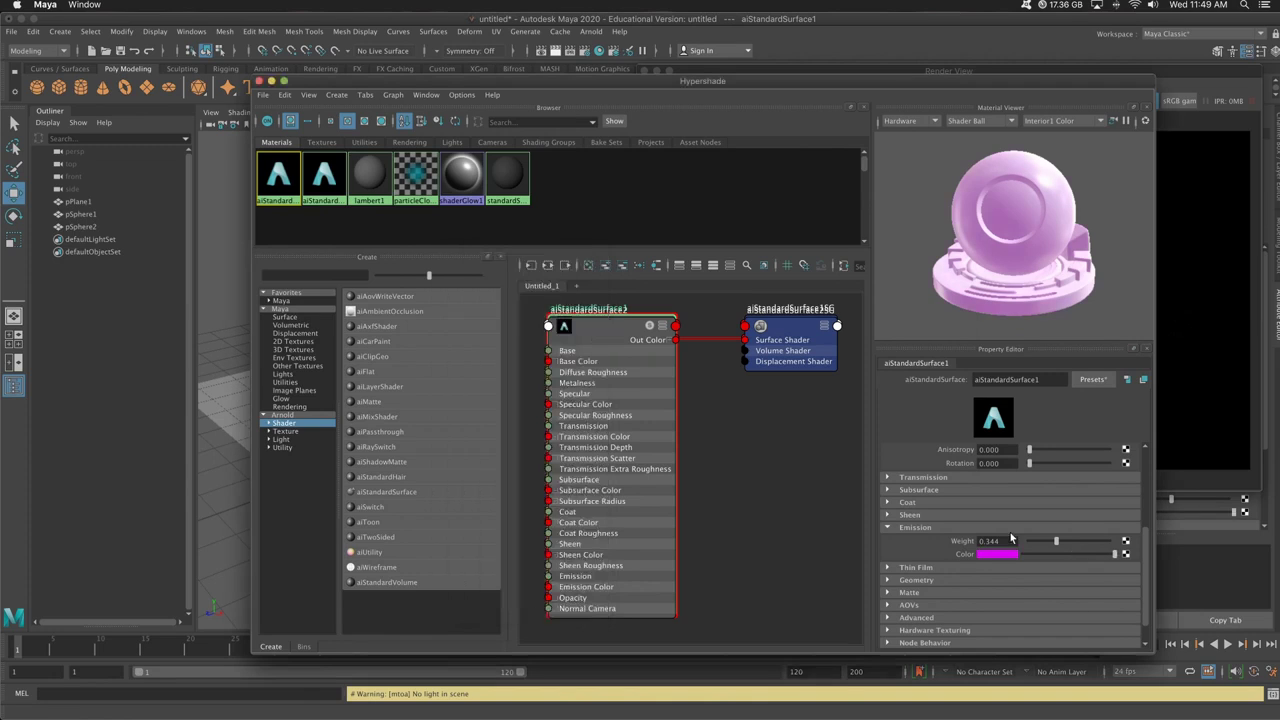
left_click(1122, 543)
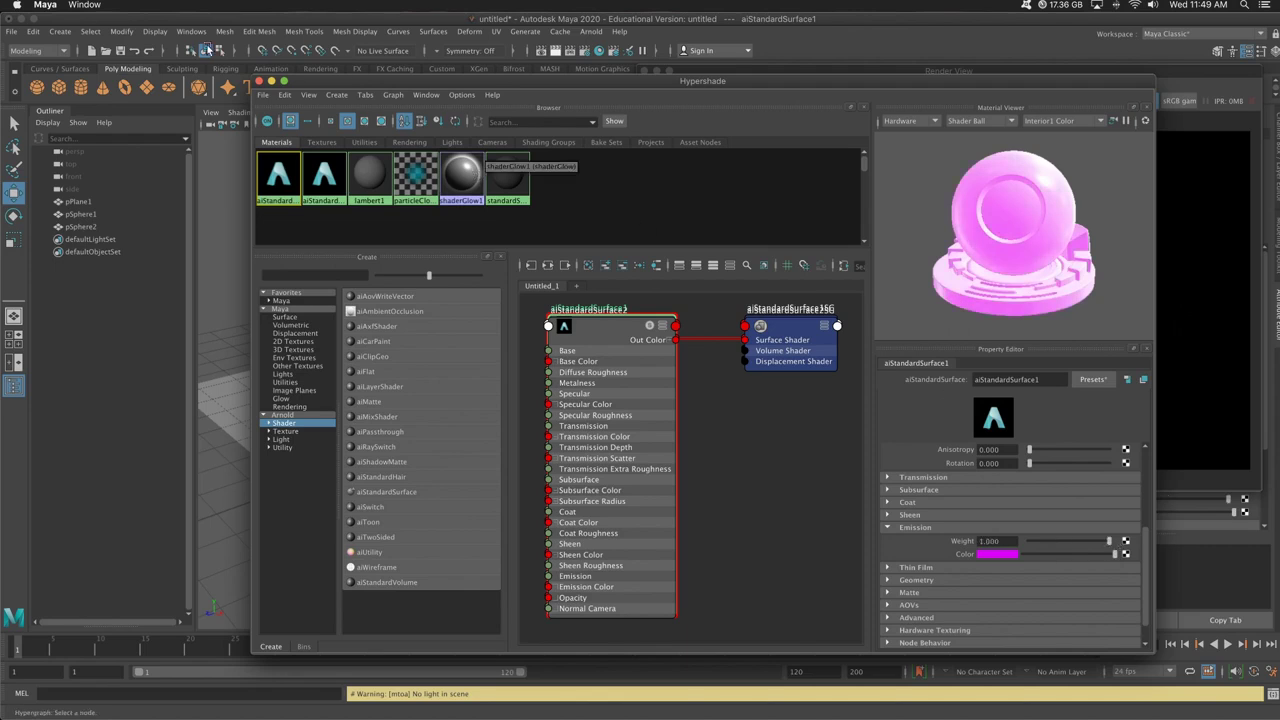
Step: Re-render the frame to check the glow of both spheres with the brighter purple emission
left_click_drag(361, 83, 407, 544)
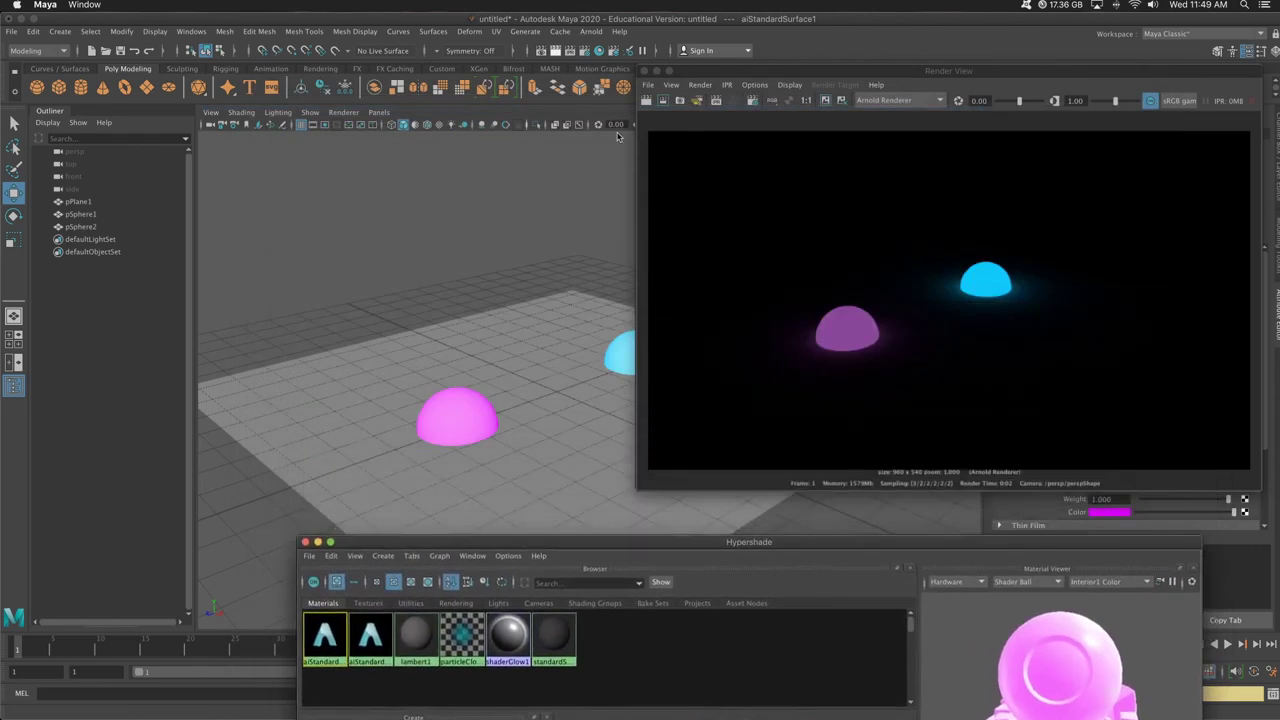
left_click(646, 101)
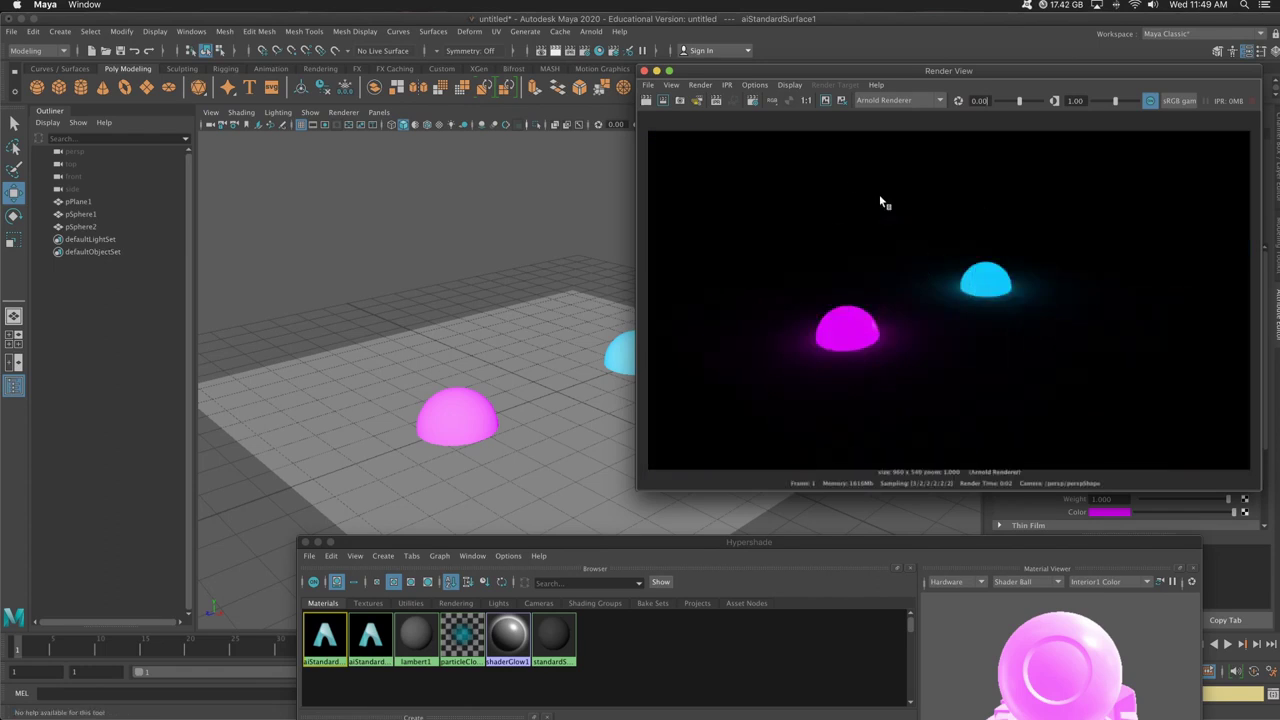
Step: Keep the current render for comparison, delete the ground plane and re-render the frame with only the two emissive spheres
left_click(826, 102)
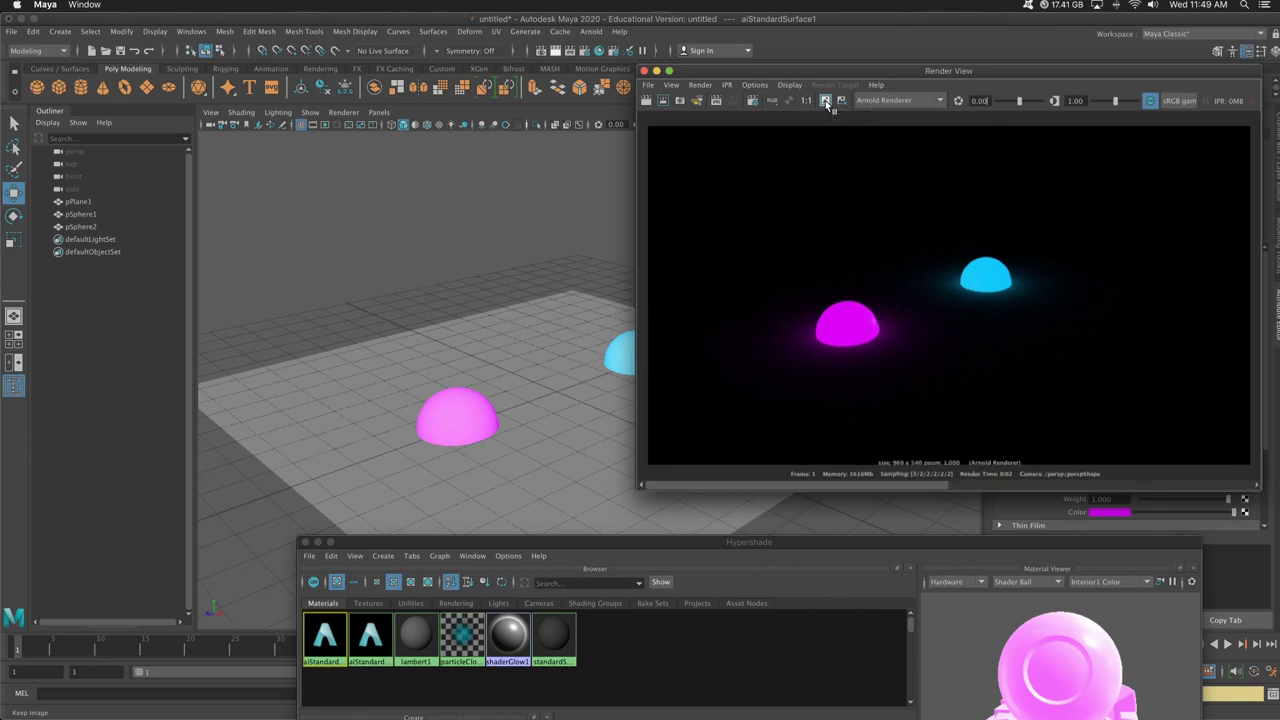
left_click_drag(905, 490, 880, 505)
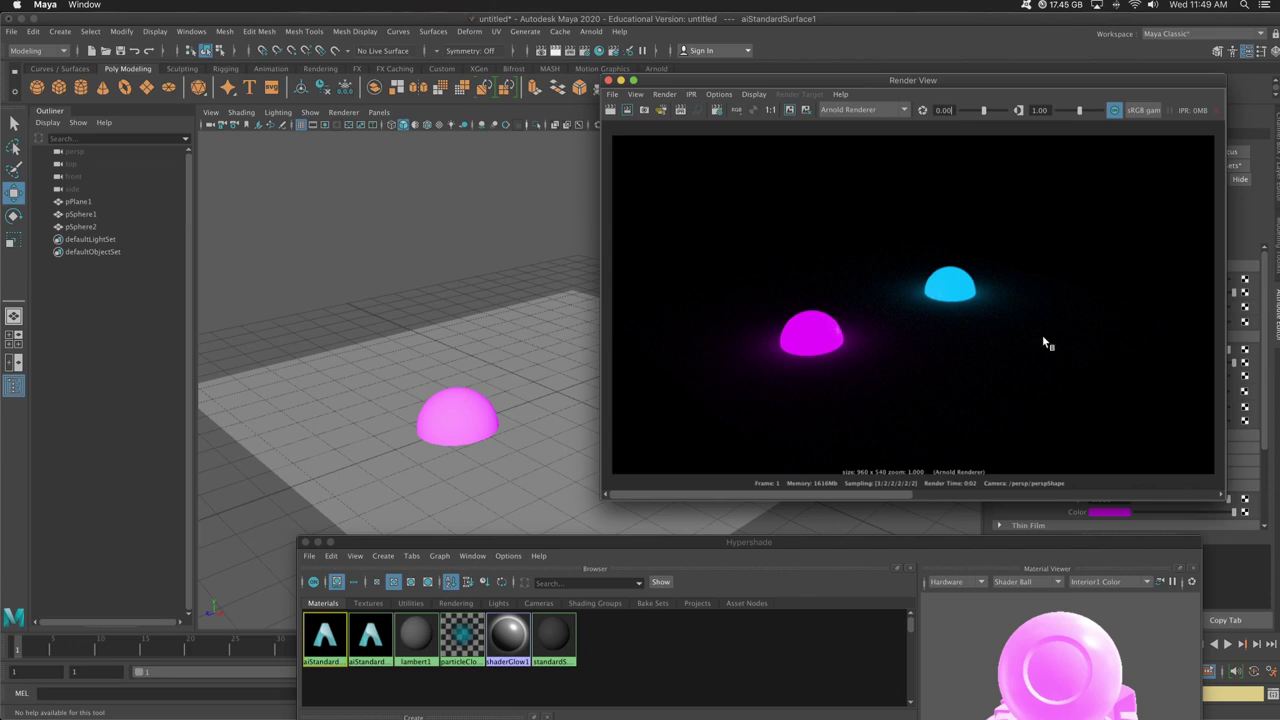
left_click(481, 343)
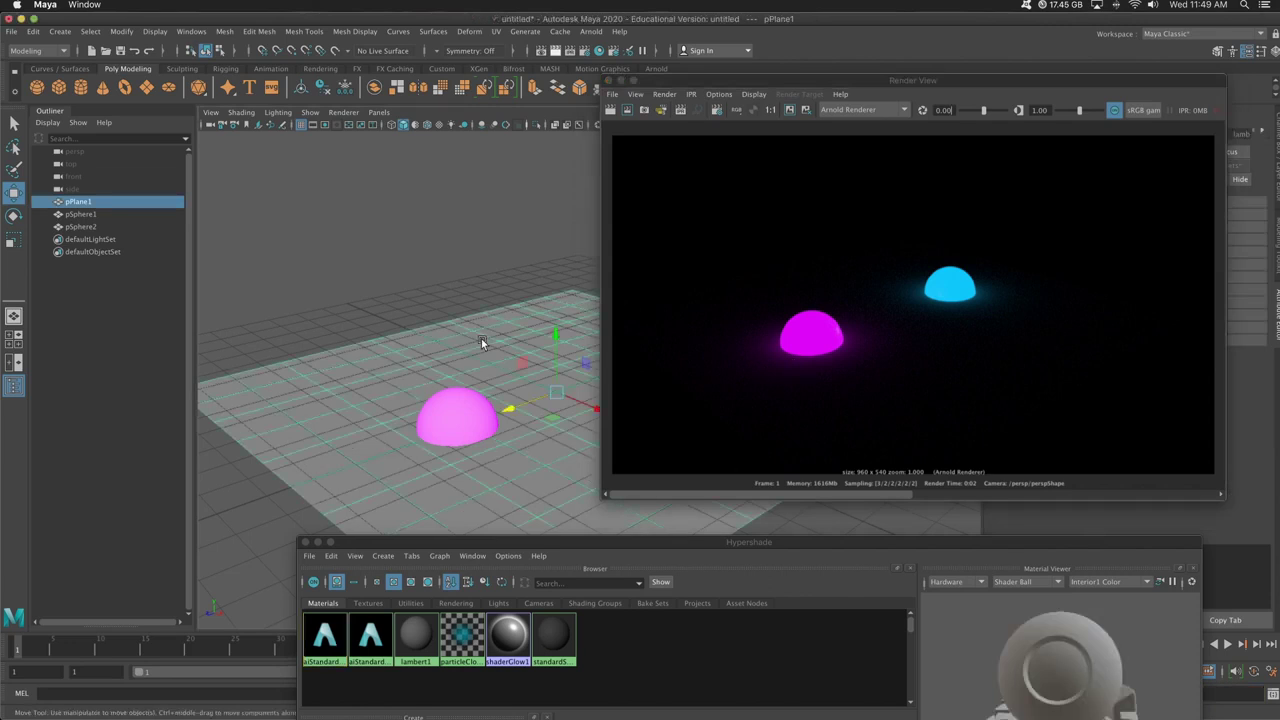
key("Delete")
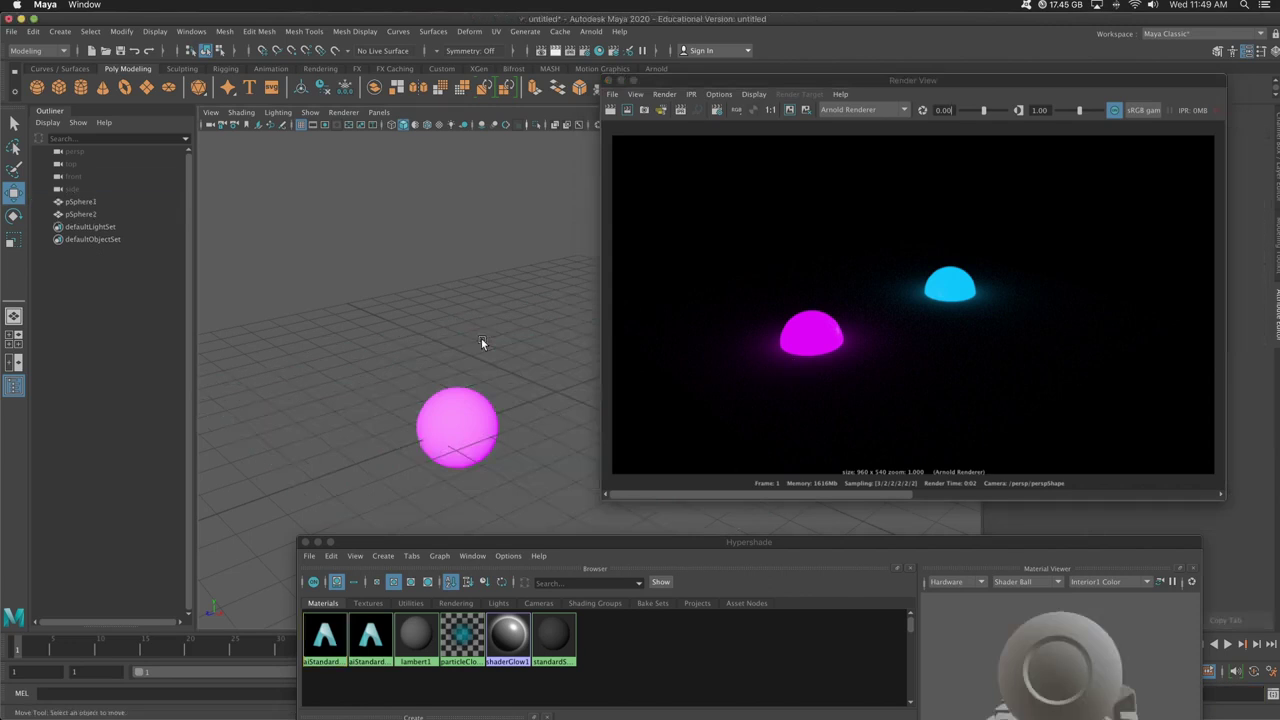
left_click(616, 114)
left_click(614, 112)
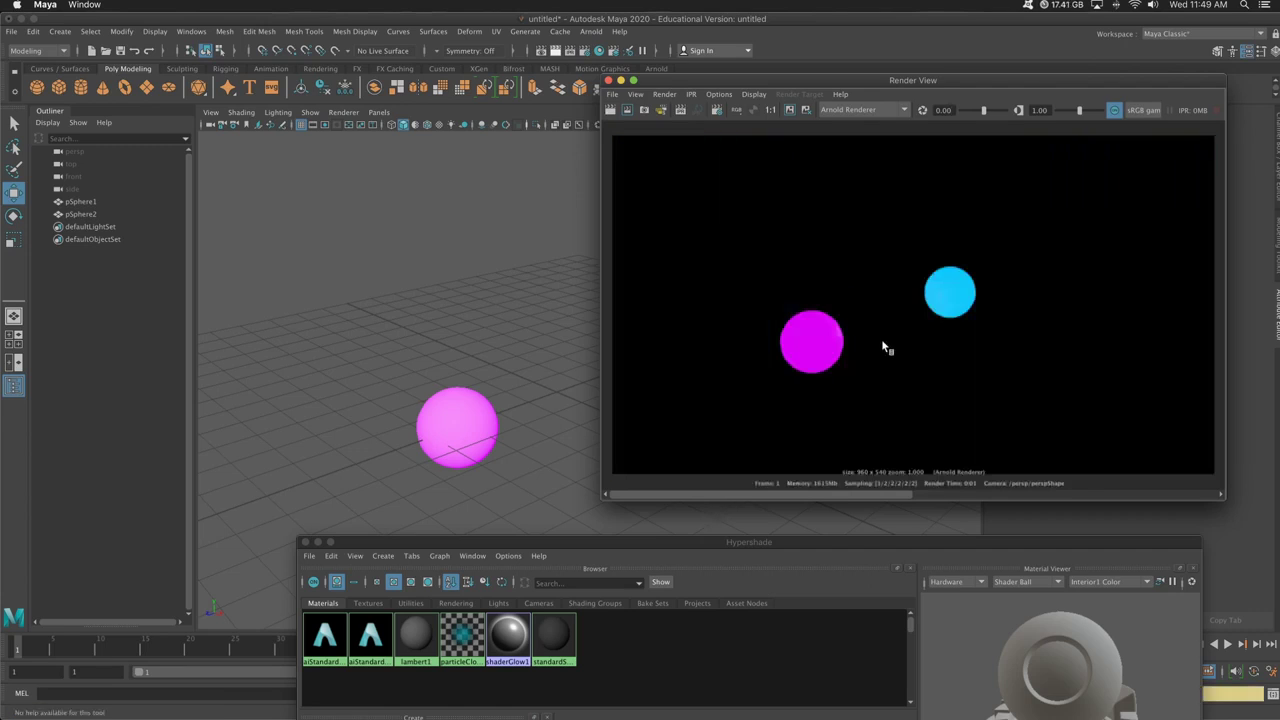
Step: Undo the deletion of the ground plane and re-render the frame to compare the glow
left_click(374, 240)
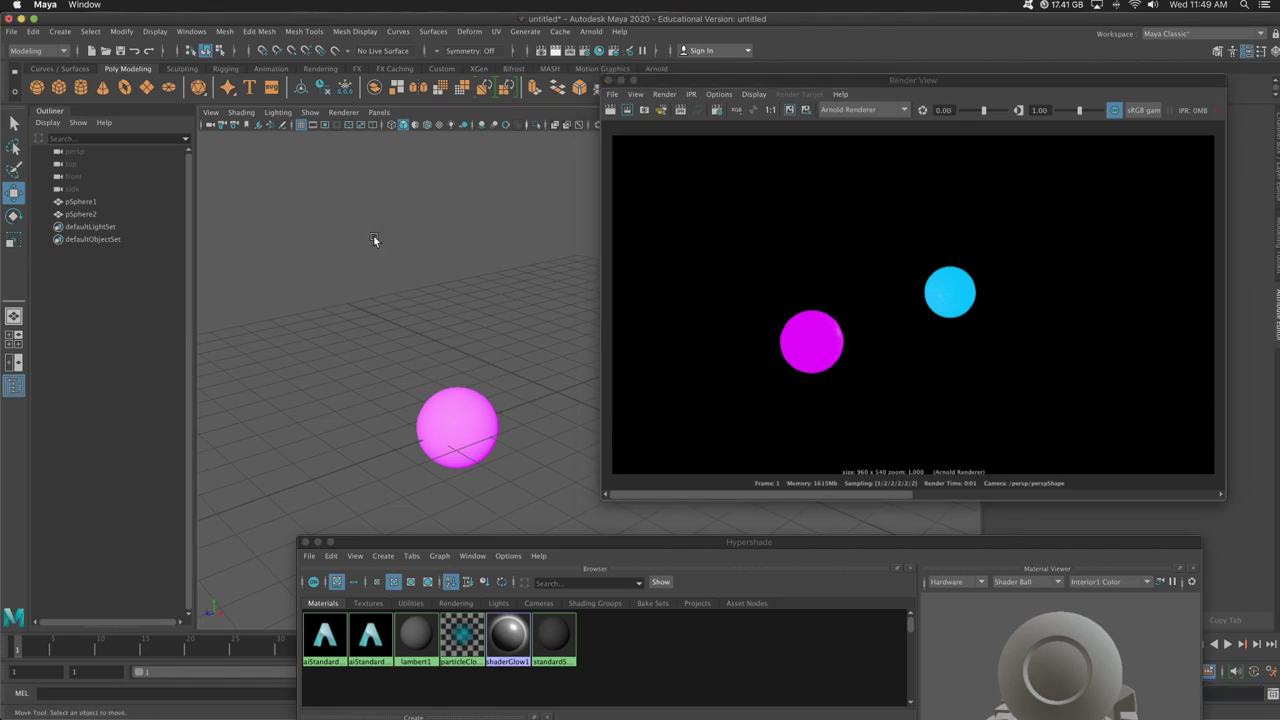
right_click_drag(398, 260, 437, 297, "shift")
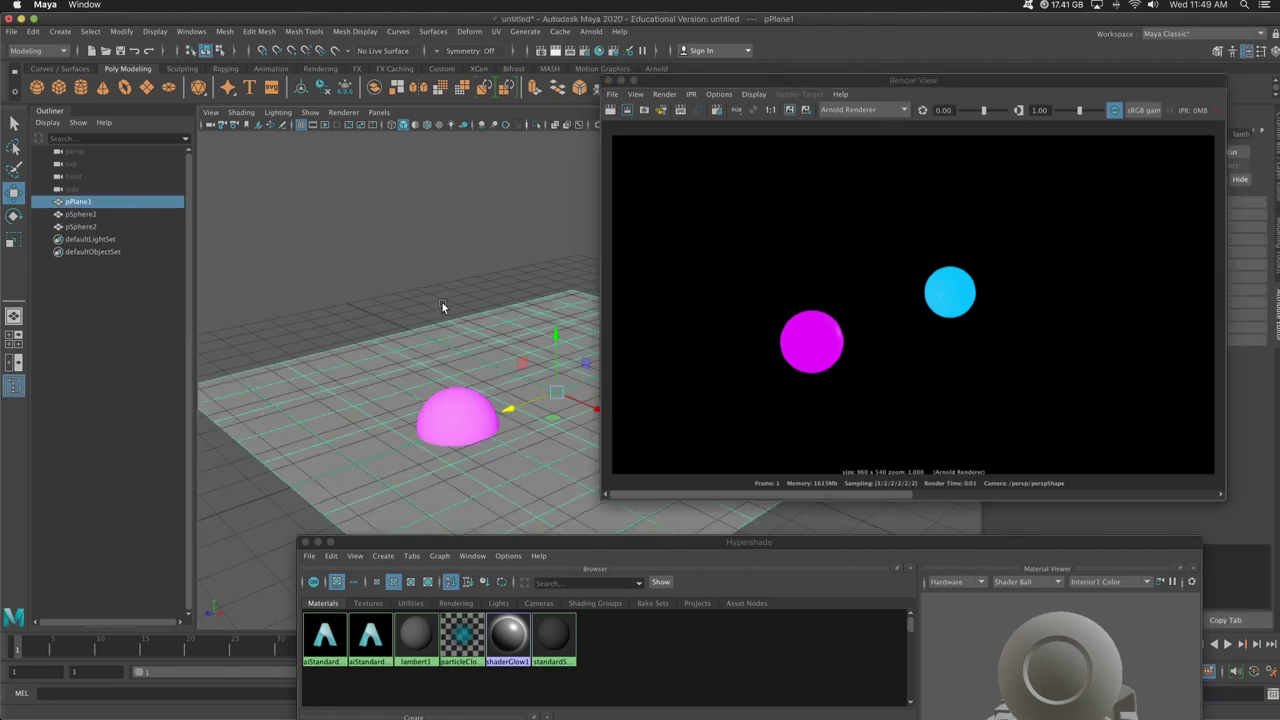
left_click(610, 110)
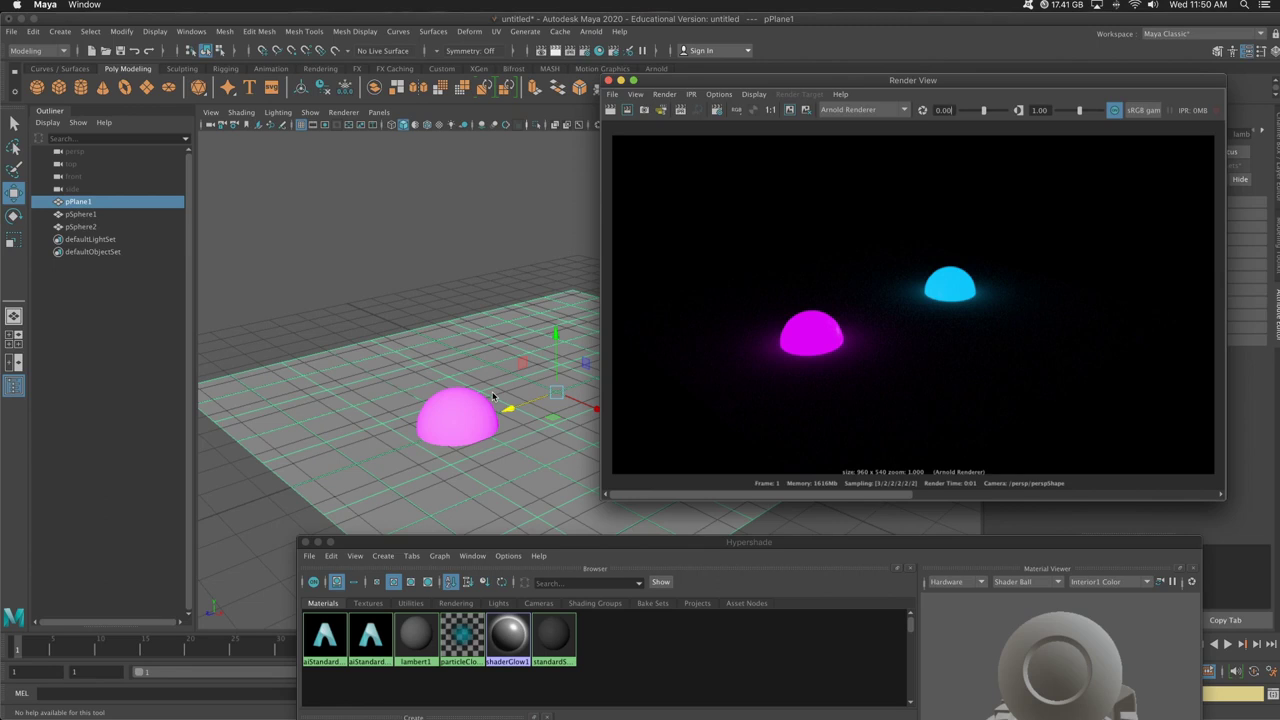
Step: Switch to Google Chrome to examine the "street light fog" reference images, and return to Maya
mouse_move(5, 236)
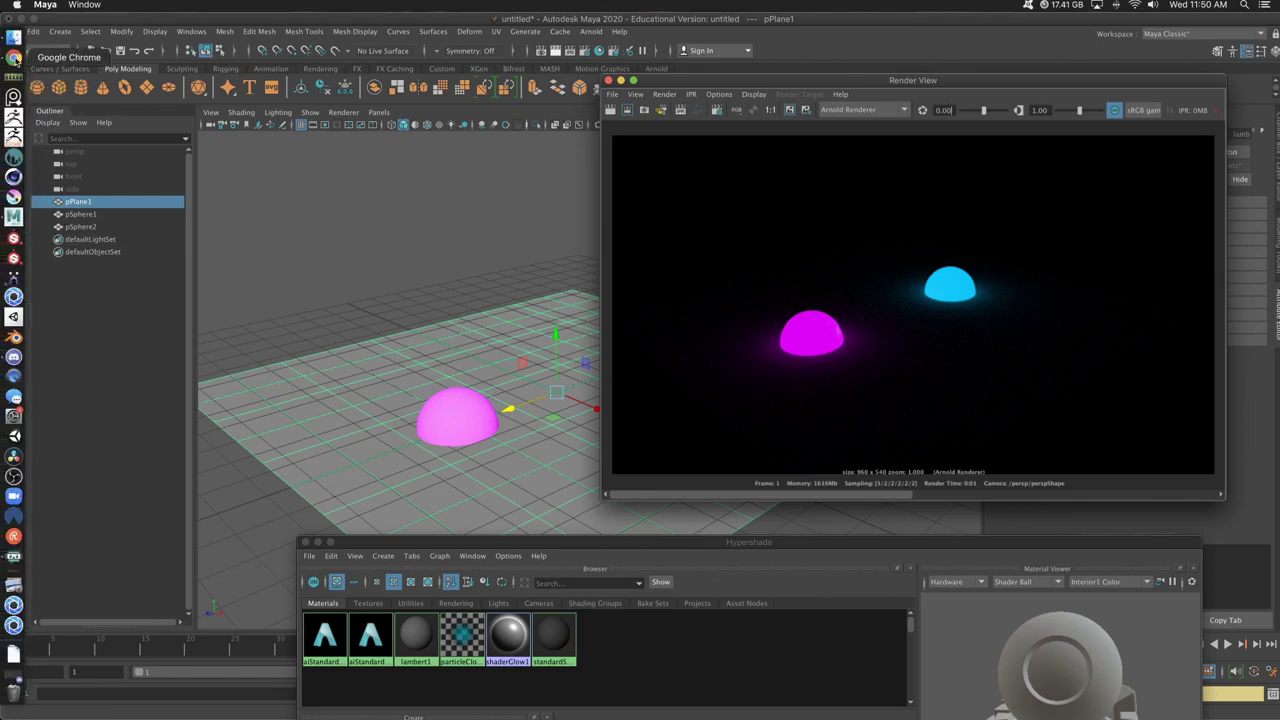
left_click(13, 57)
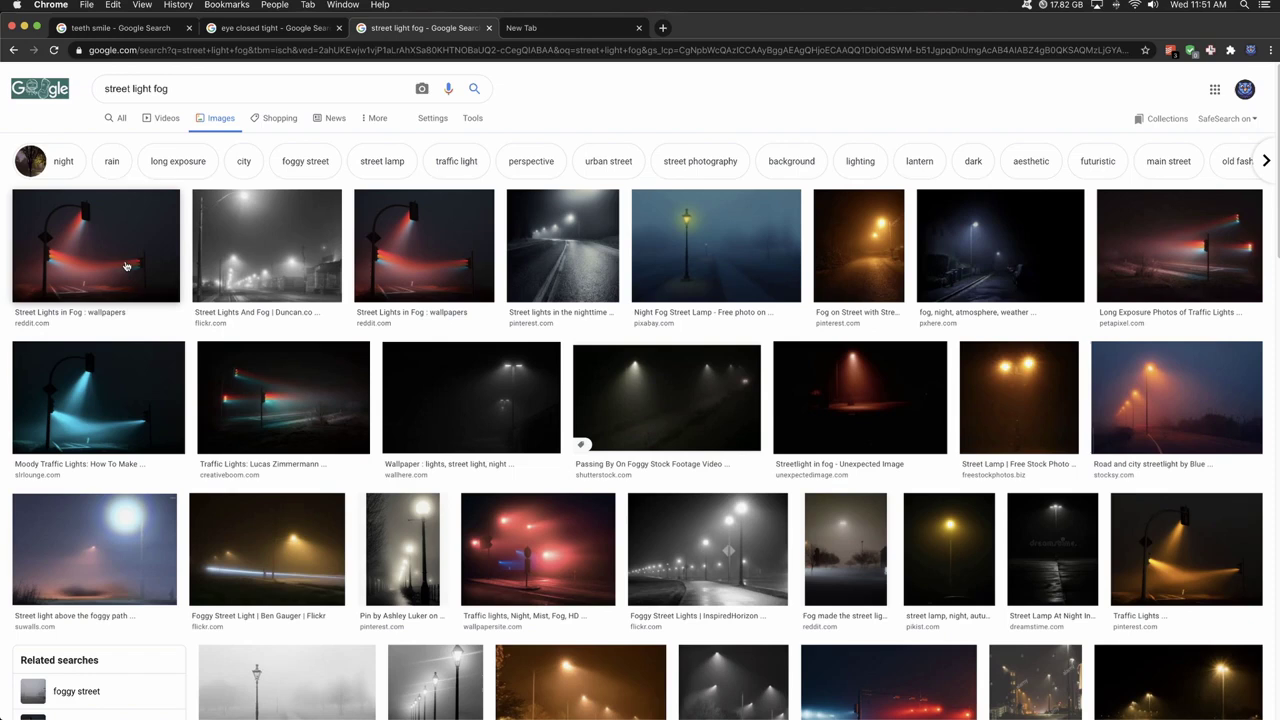
left_click(24, 27)
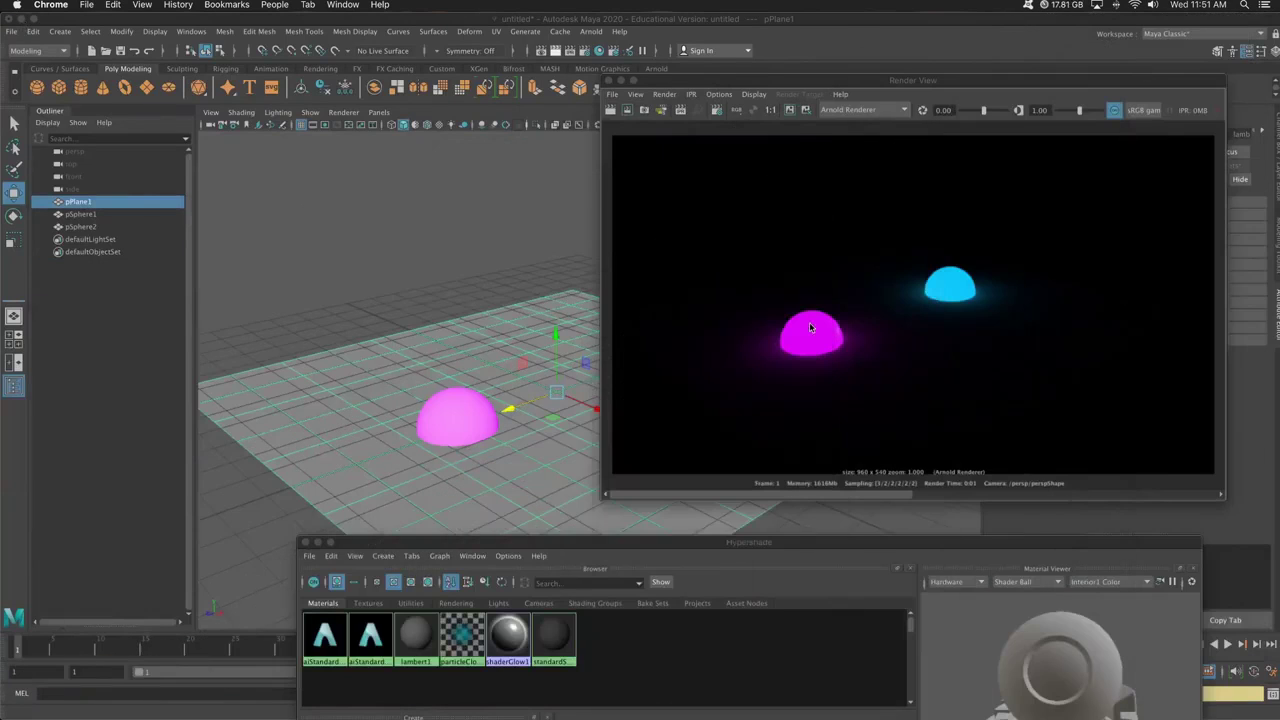
Step: Assign the lambert1 material to both the nearer and the farther sphere
left_click_drag(667, 79, 644, 112)
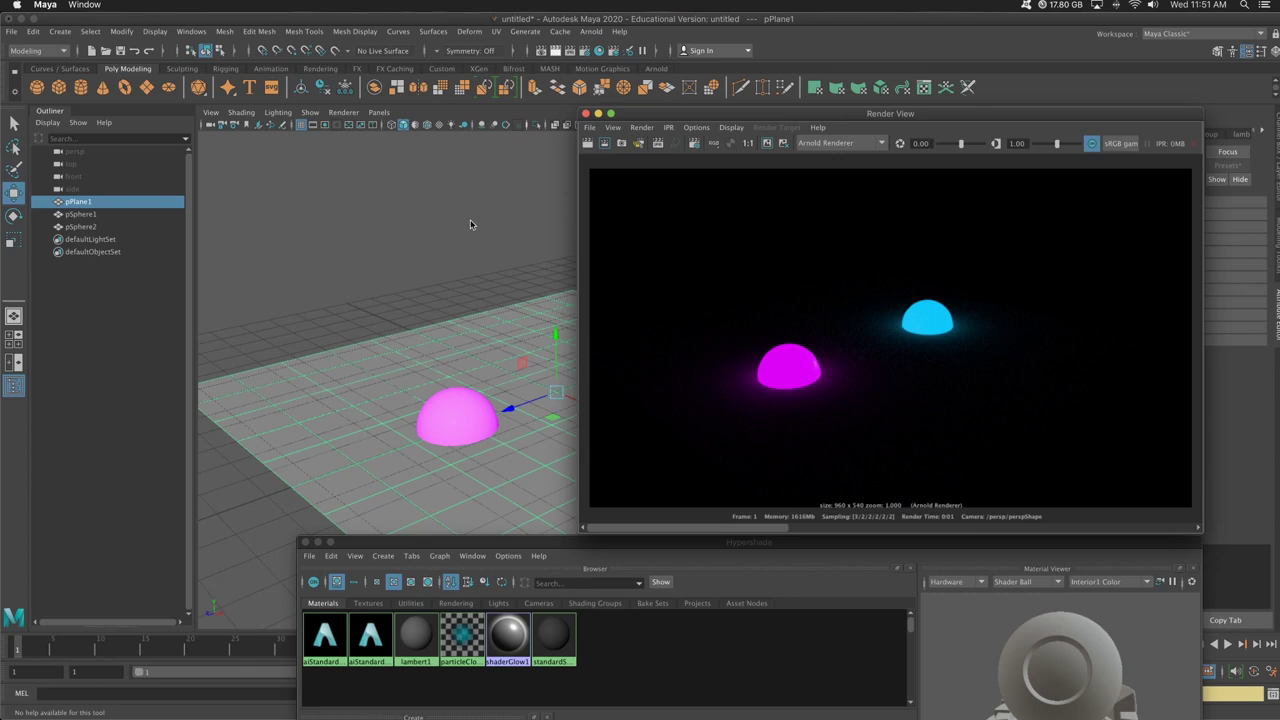
left_click_drag(455, 550, 475, 570)
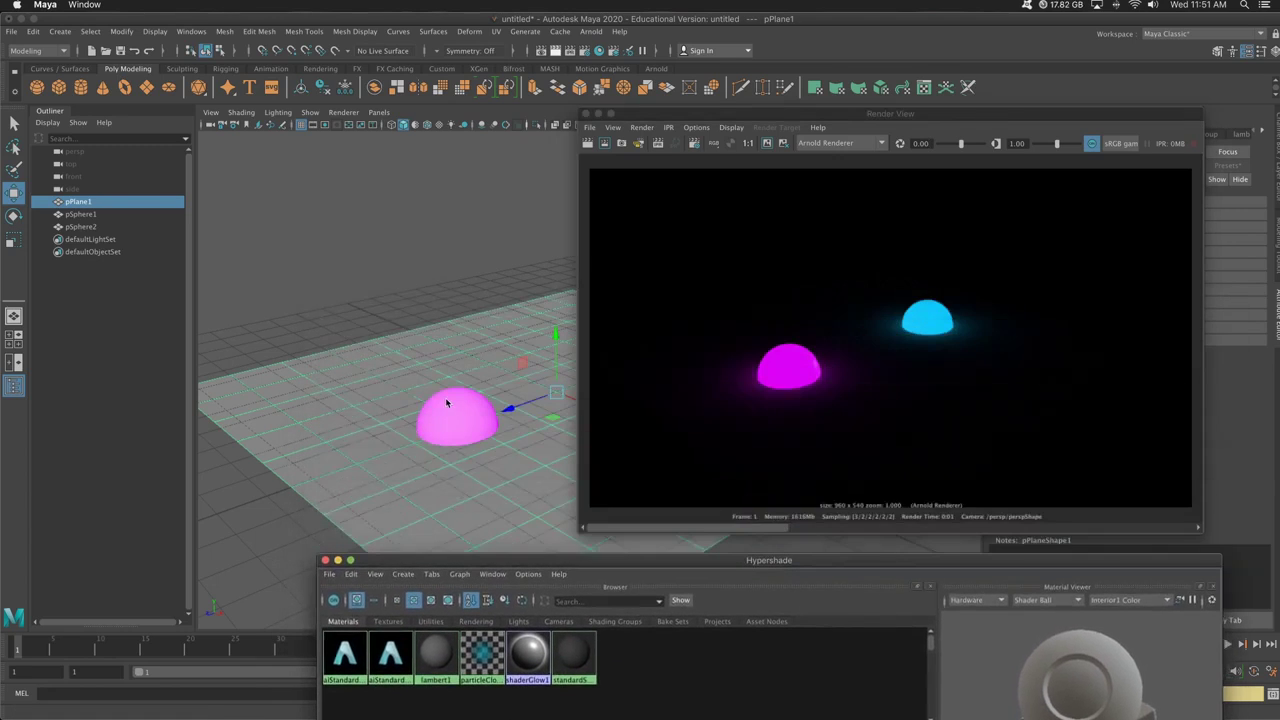
left_click(483, 256)
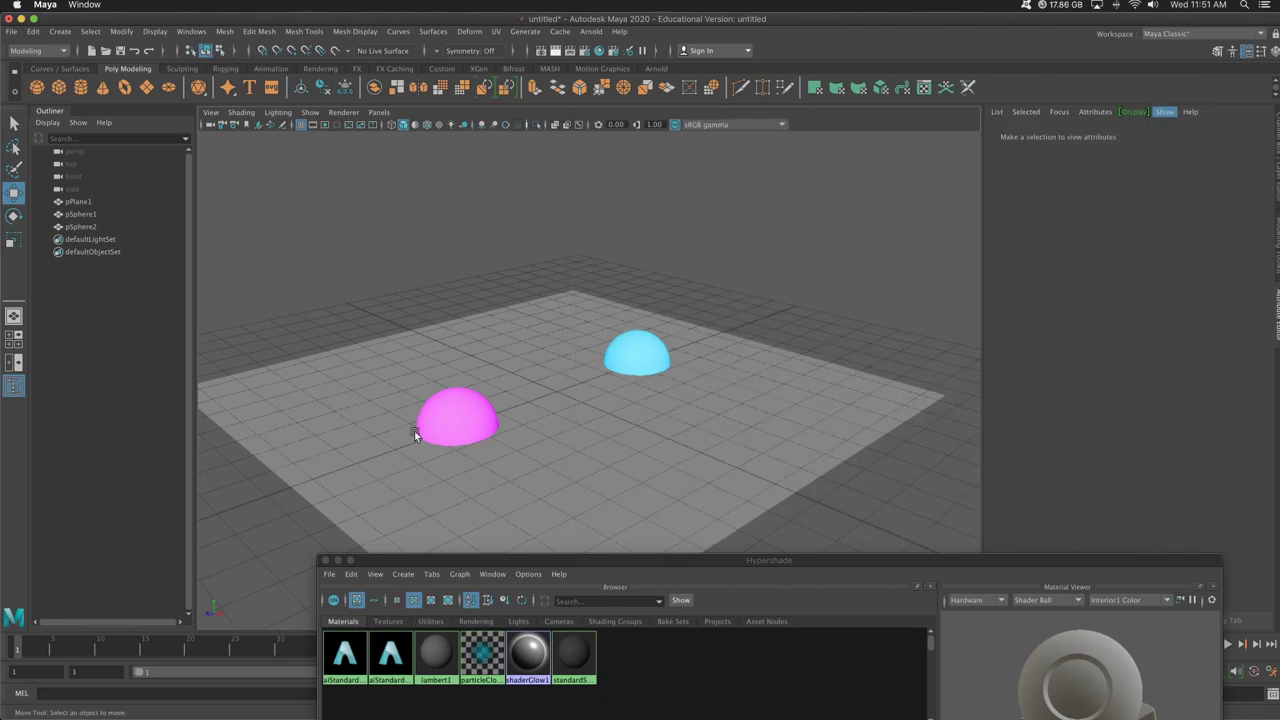
left_click(451, 419)
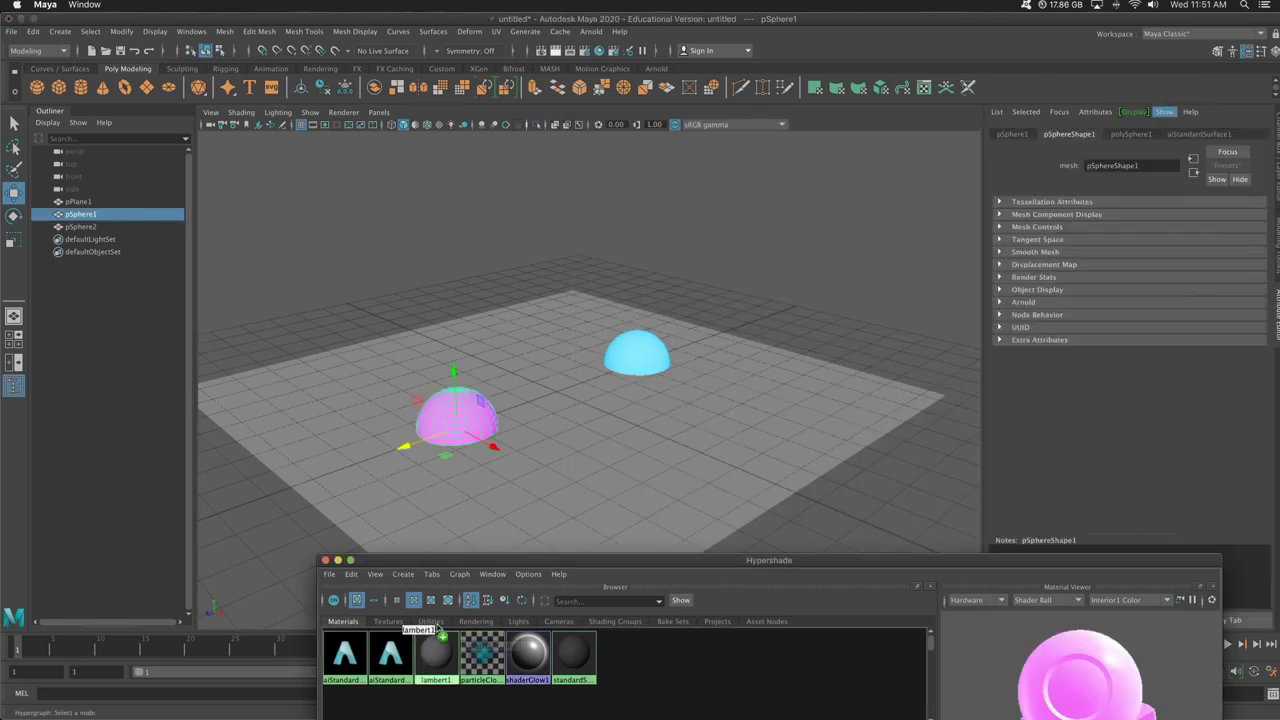
middle_click_drag(435, 655, 484, 405)
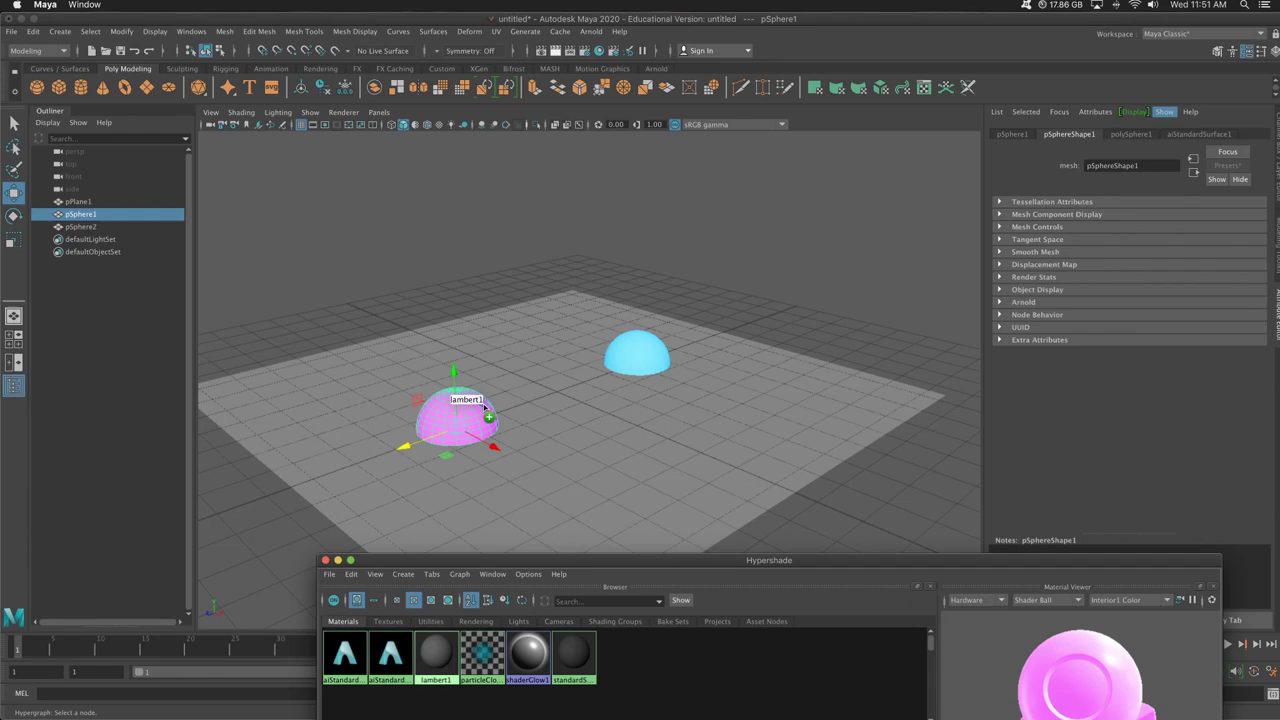
middle_click_drag(485, 405, 485, 405)
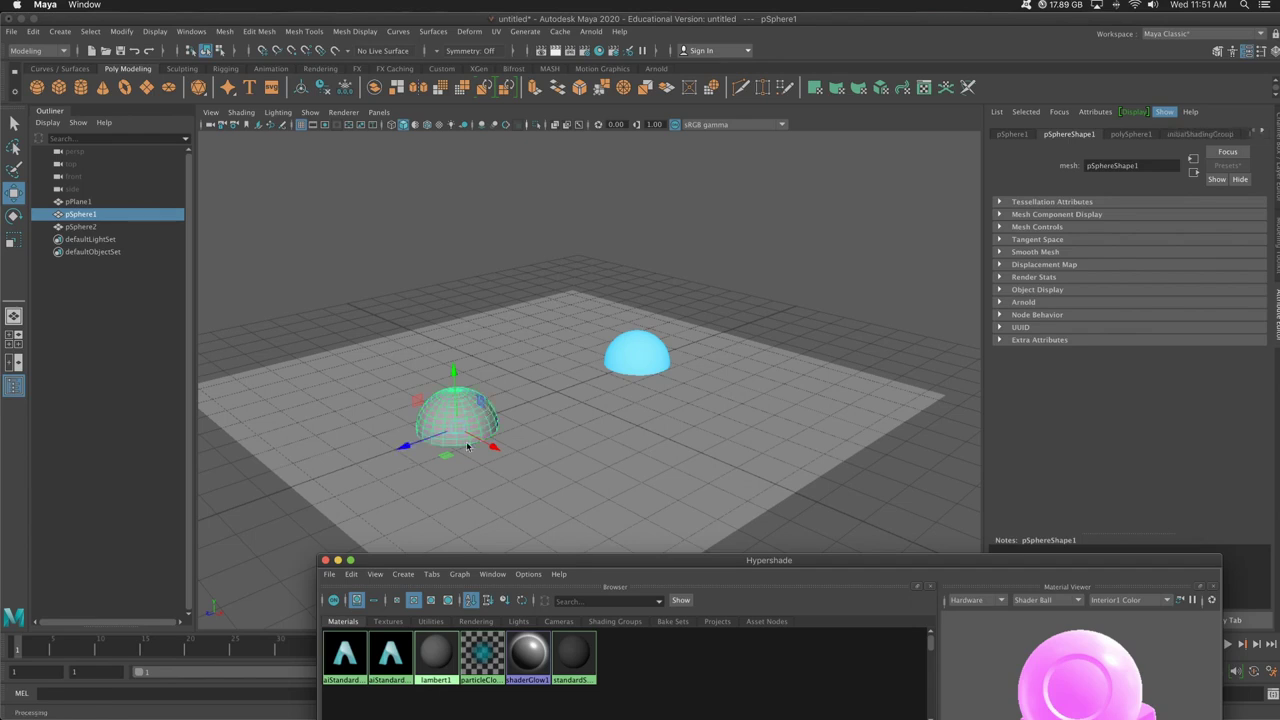
middle_click_drag(435, 655, 646, 362)
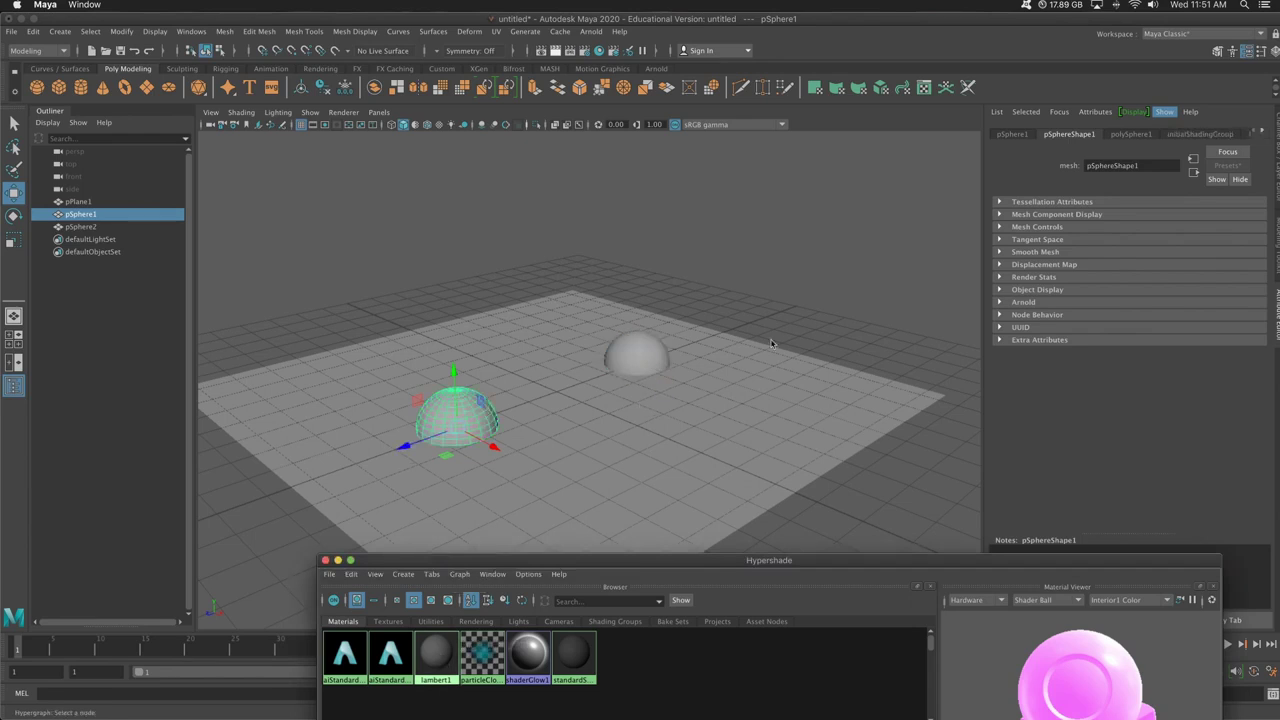
left_click(753, 305)
Step: Duplicate the nearer sphere and the farther sphere in place
left_click(479, 416)
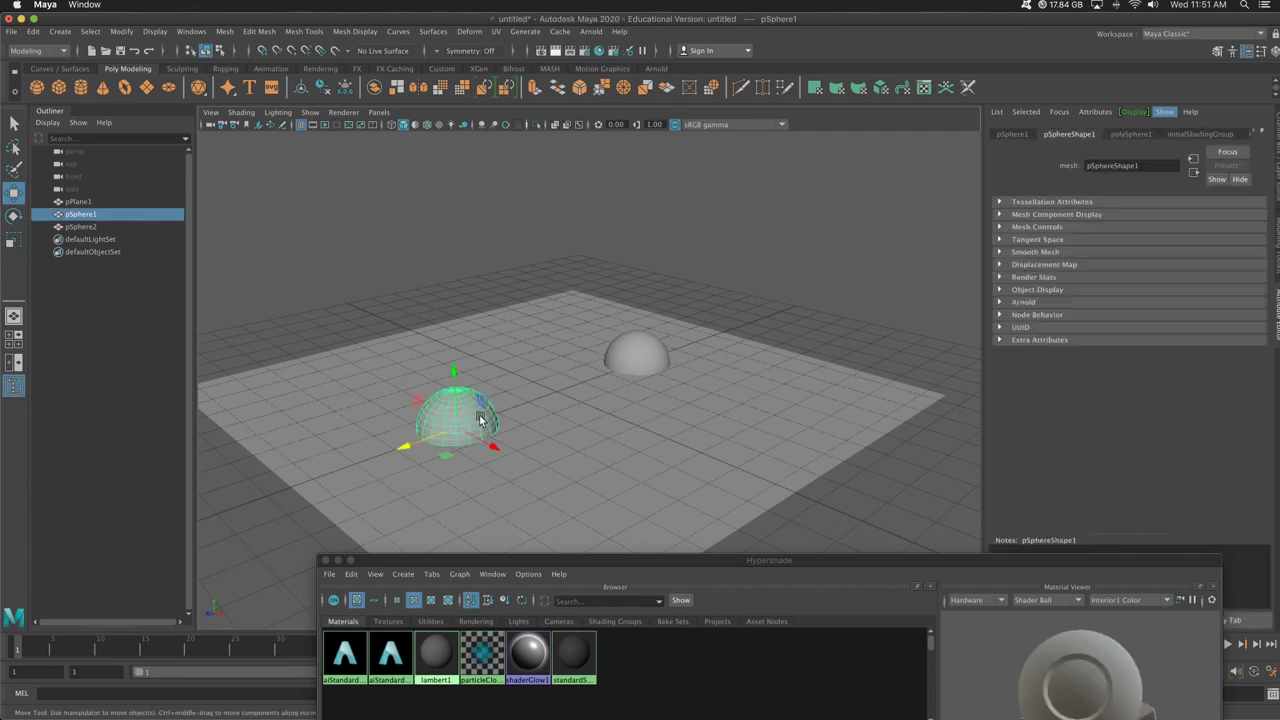
key("ctrl+d")
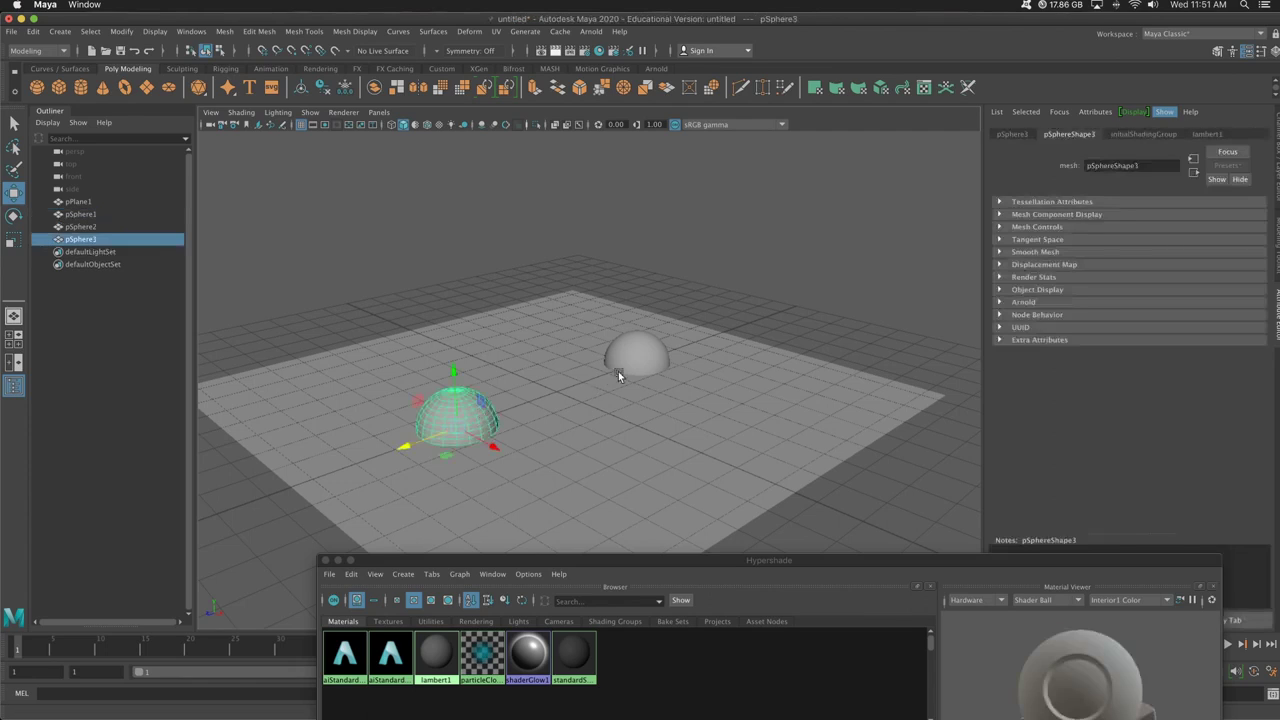
left_click(641, 352)
key("ctrl+d")
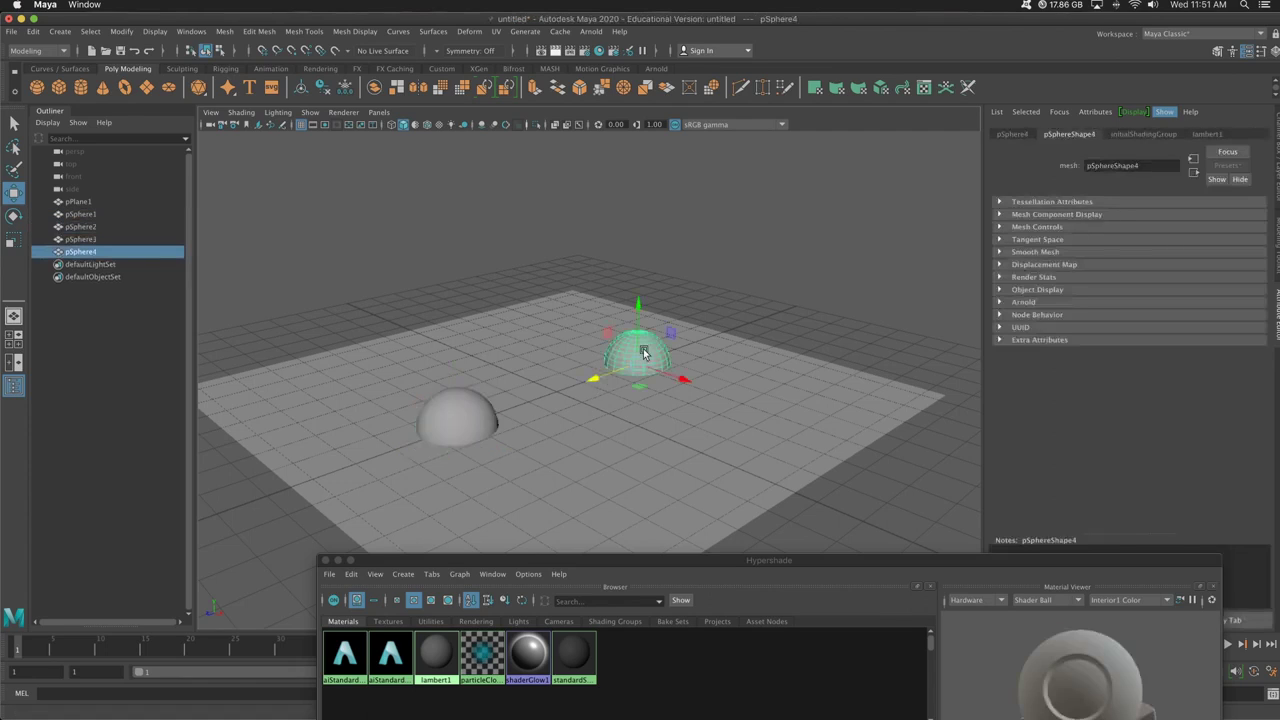
Step: Check which object each Outliner entry refers to, and rename pSphere1, the original nearer sphere, to light
left_click(89, 203)
left_click(97, 215)
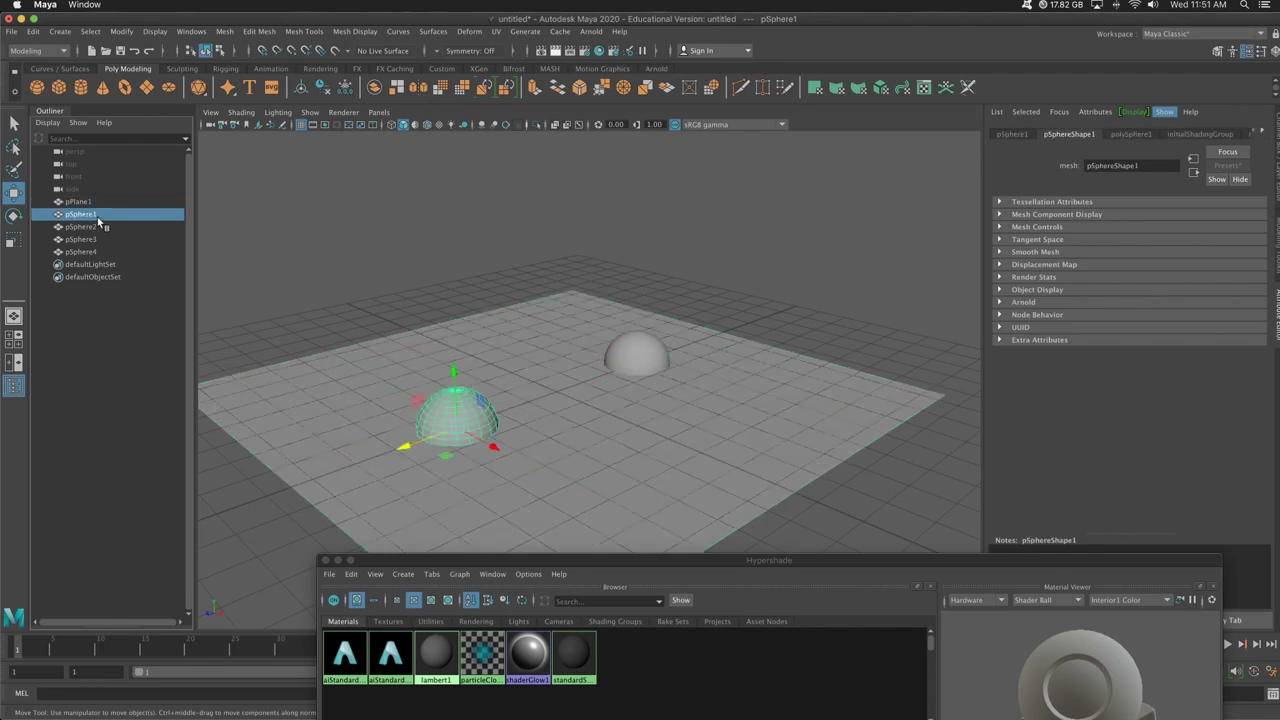
left_click(97, 227)
left_click(98, 240)
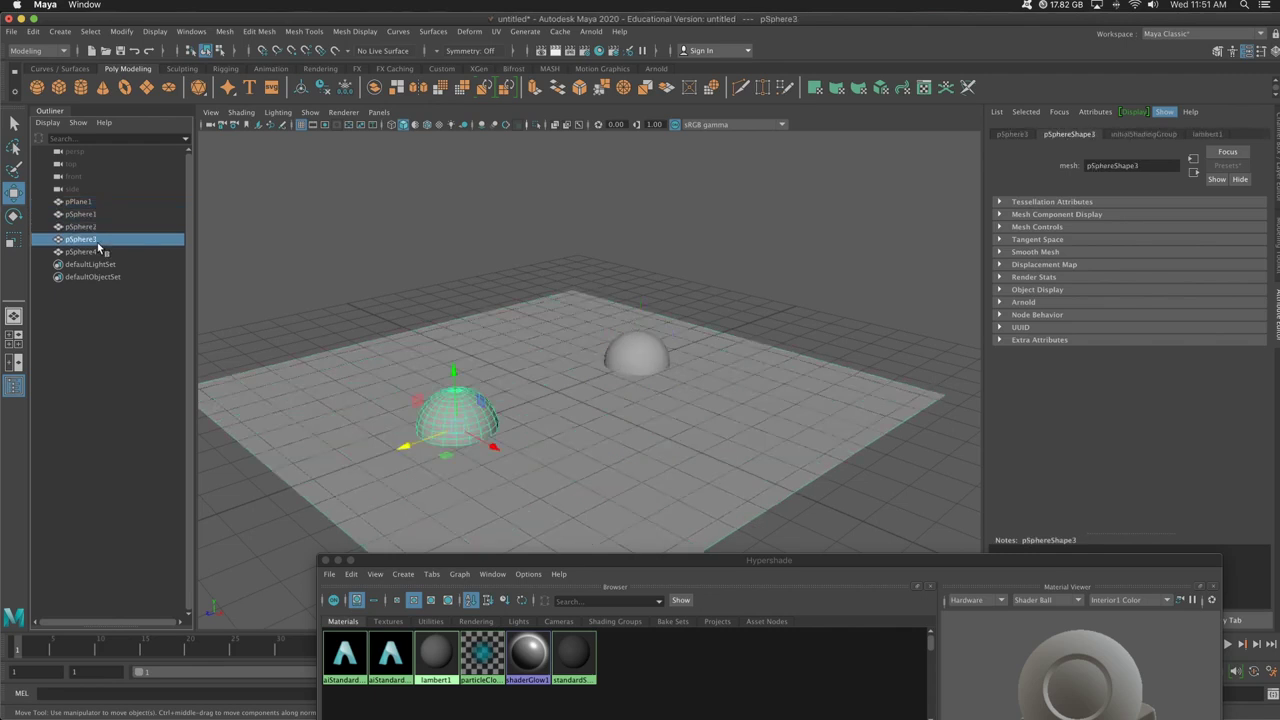
left_click(105, 215)
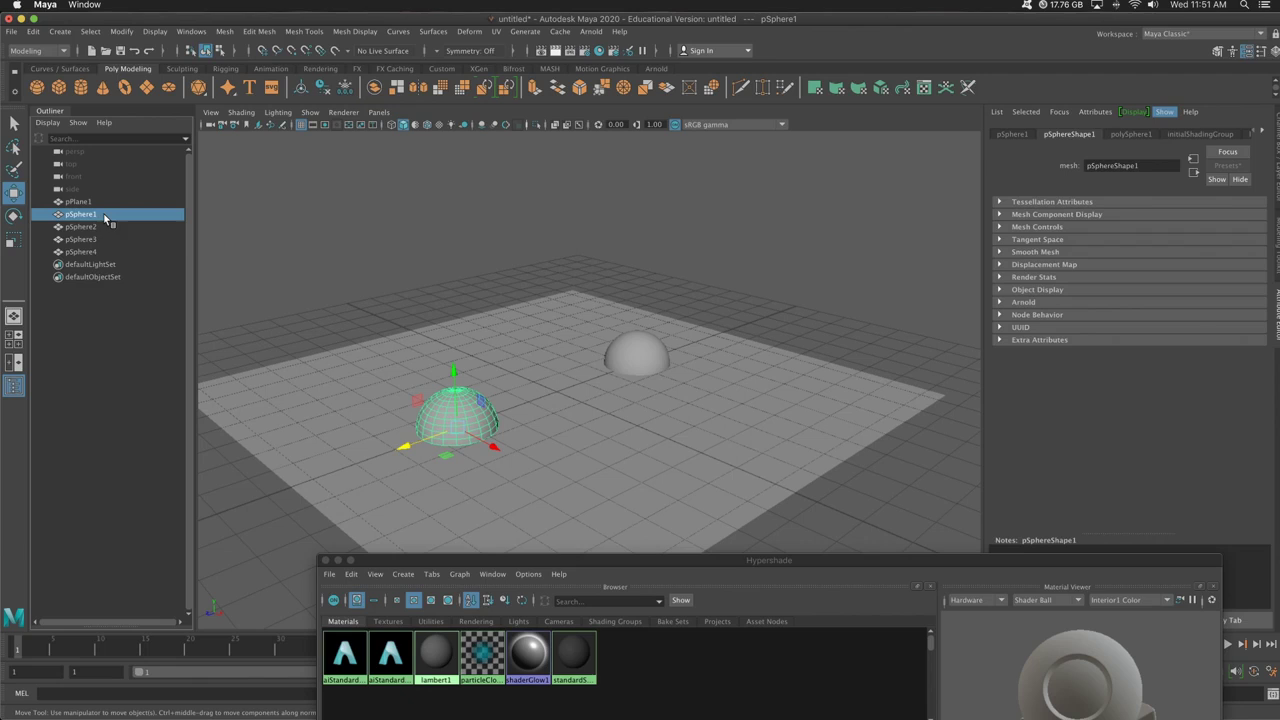
double_click(105, 216)
type("light")
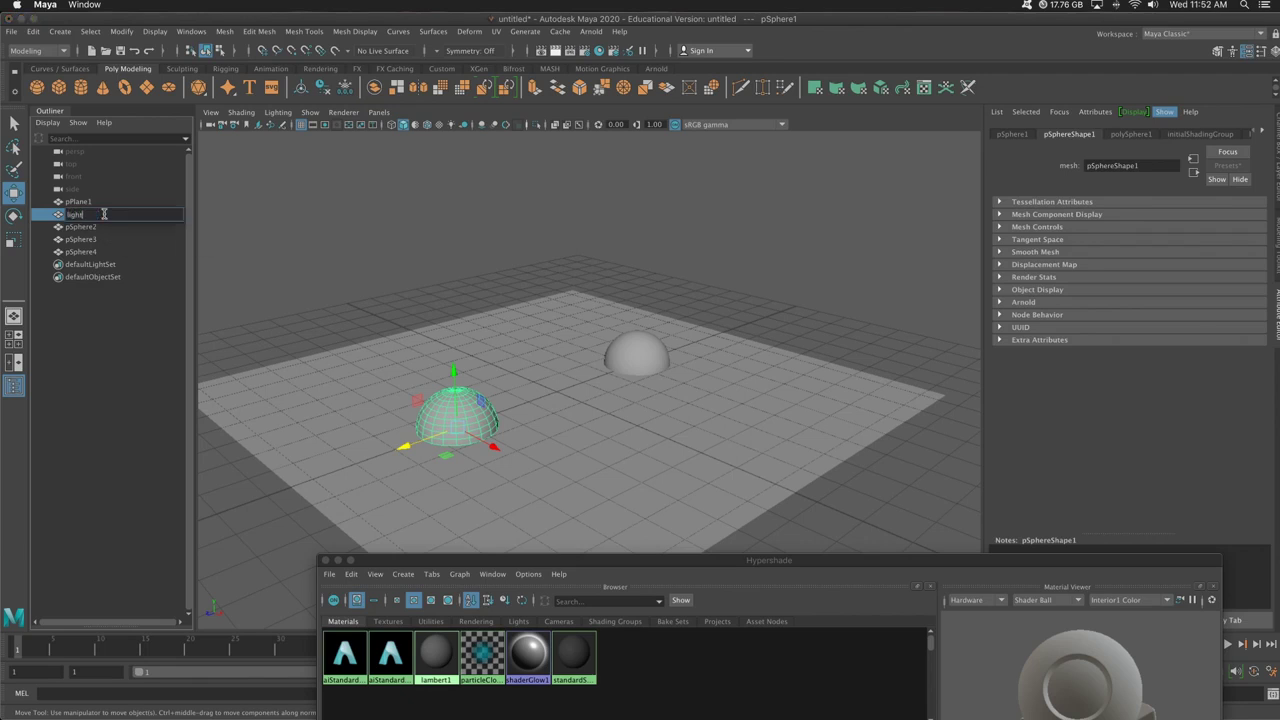
key("Return")
Step: Rename pSphere4, the duplicate of the farther sphere, to light_2
left_click(617, 355)
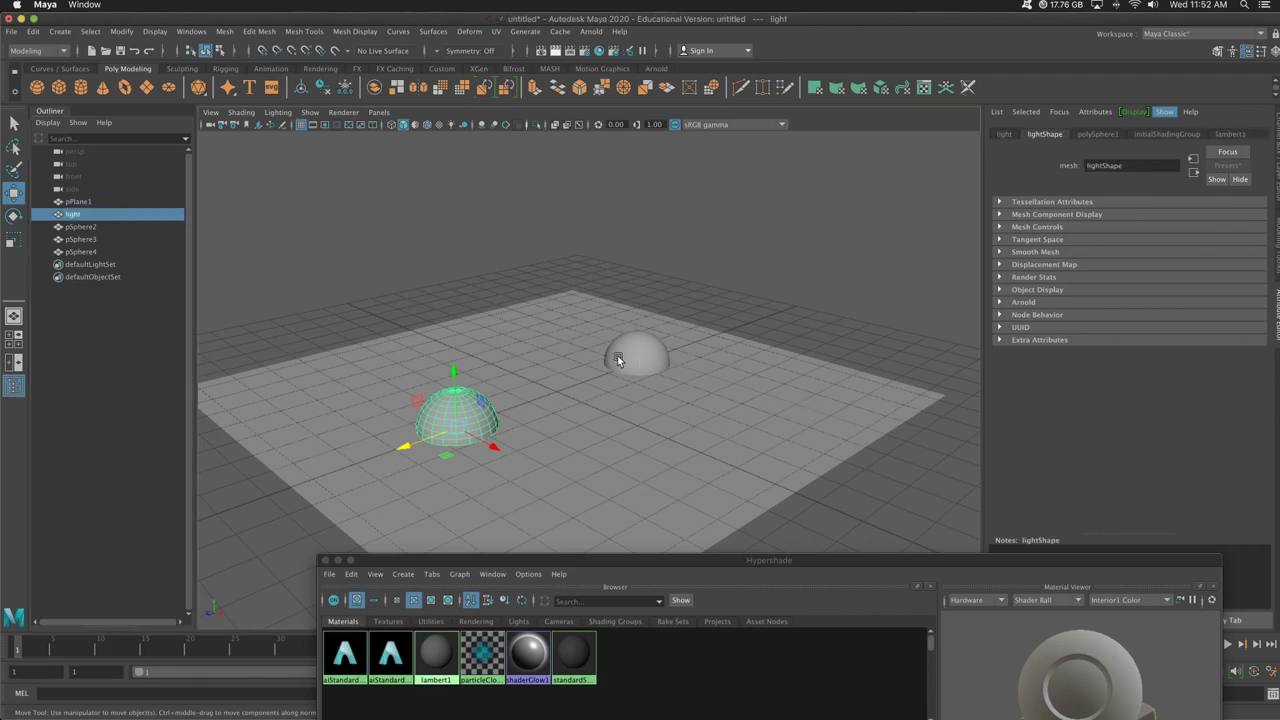
double_click(88, 251)
type("light")
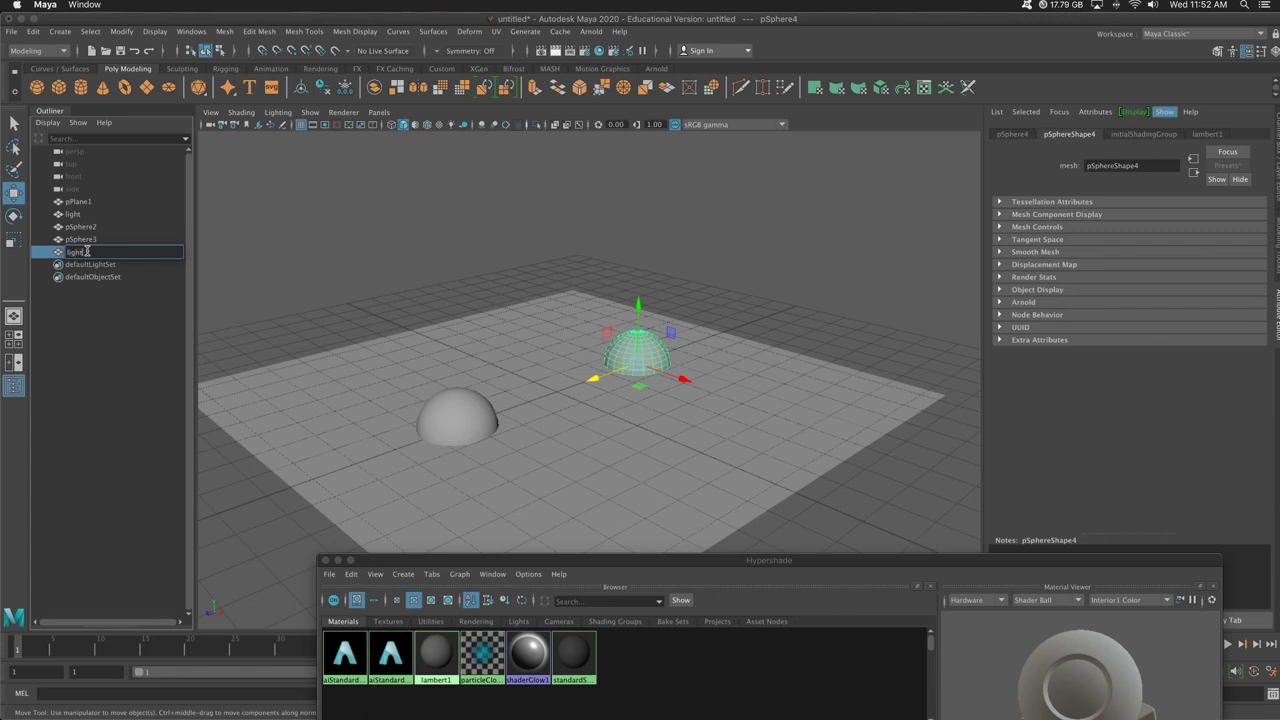
key("Return")
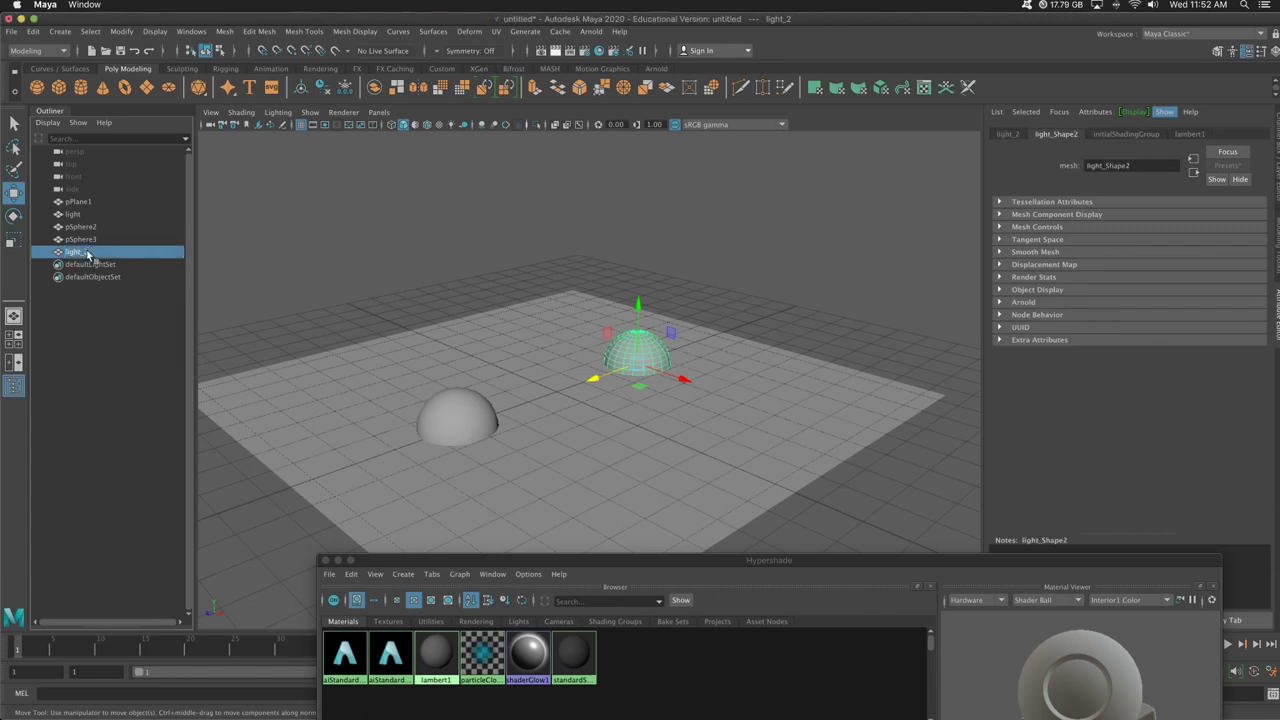
Step: Identify the remaining unnamed spheres and rename pSphere3, the duplicate of the nearer sphere, to ball1
left_click(90, 228)
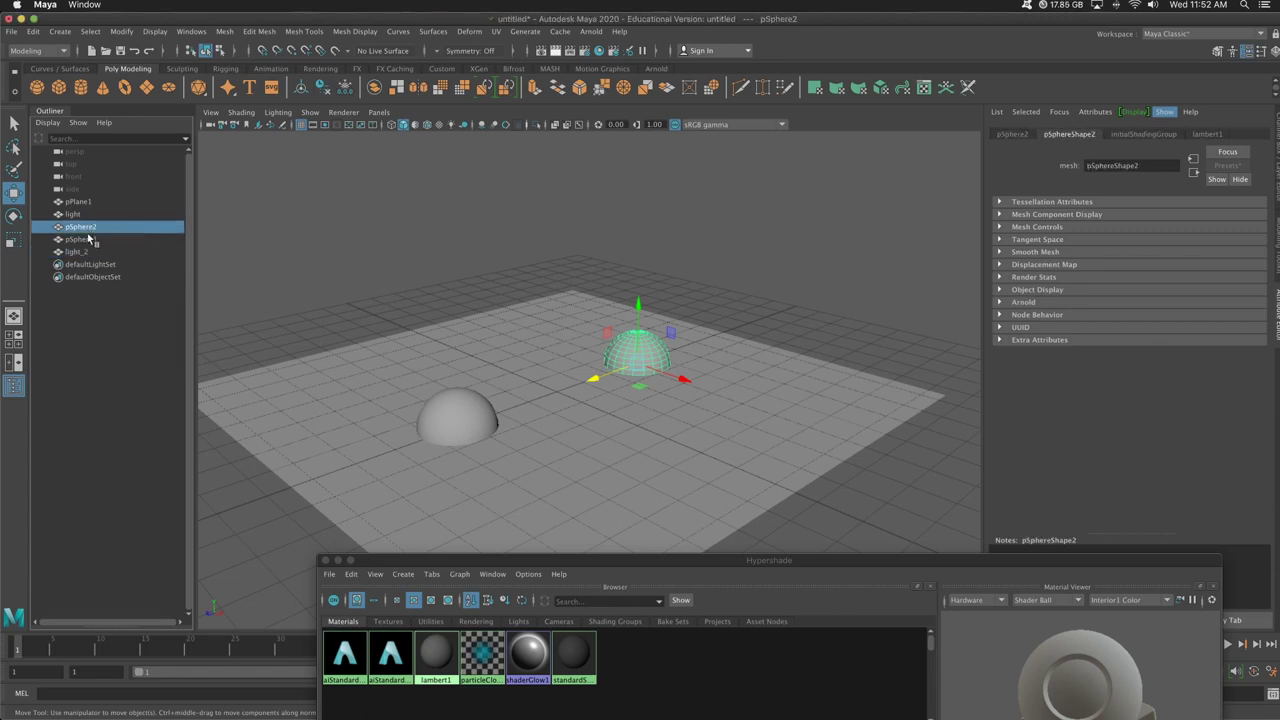
left_click(90, 240)
left_click(92, 227)
left_click(88, 215)
left_click(90, 228)
left_click(94, 240)
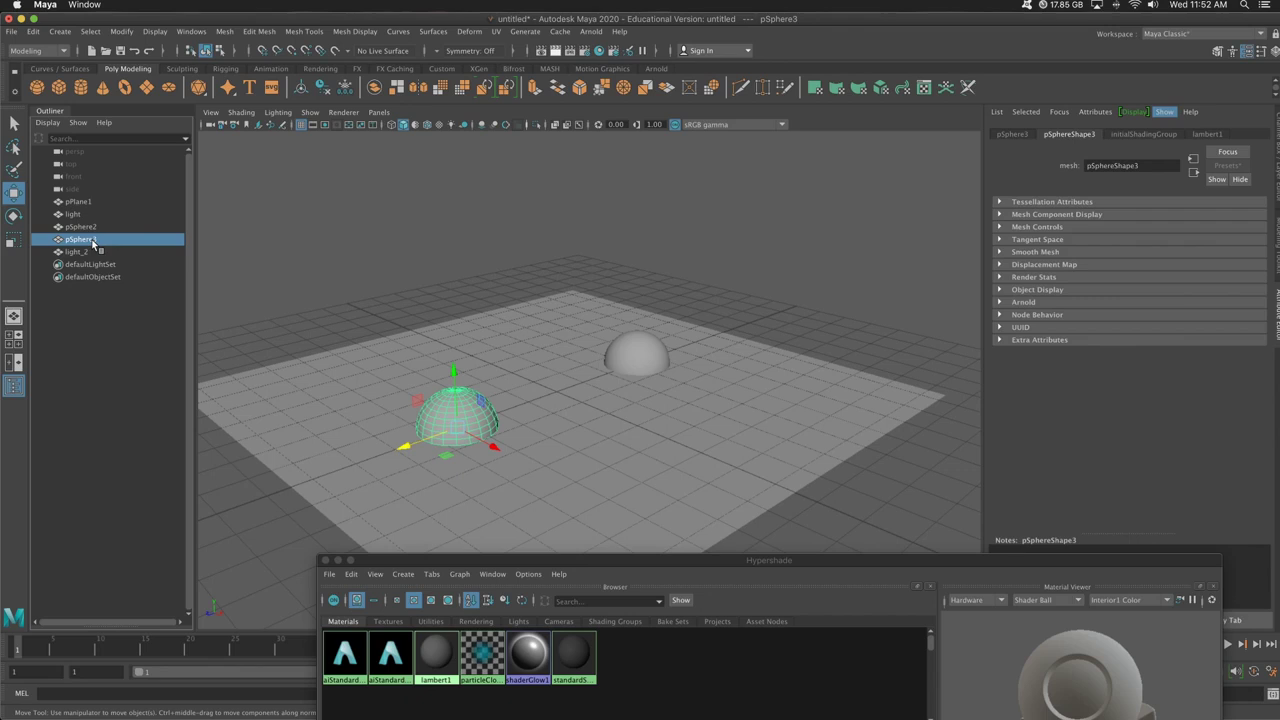
double_click(94, 240)
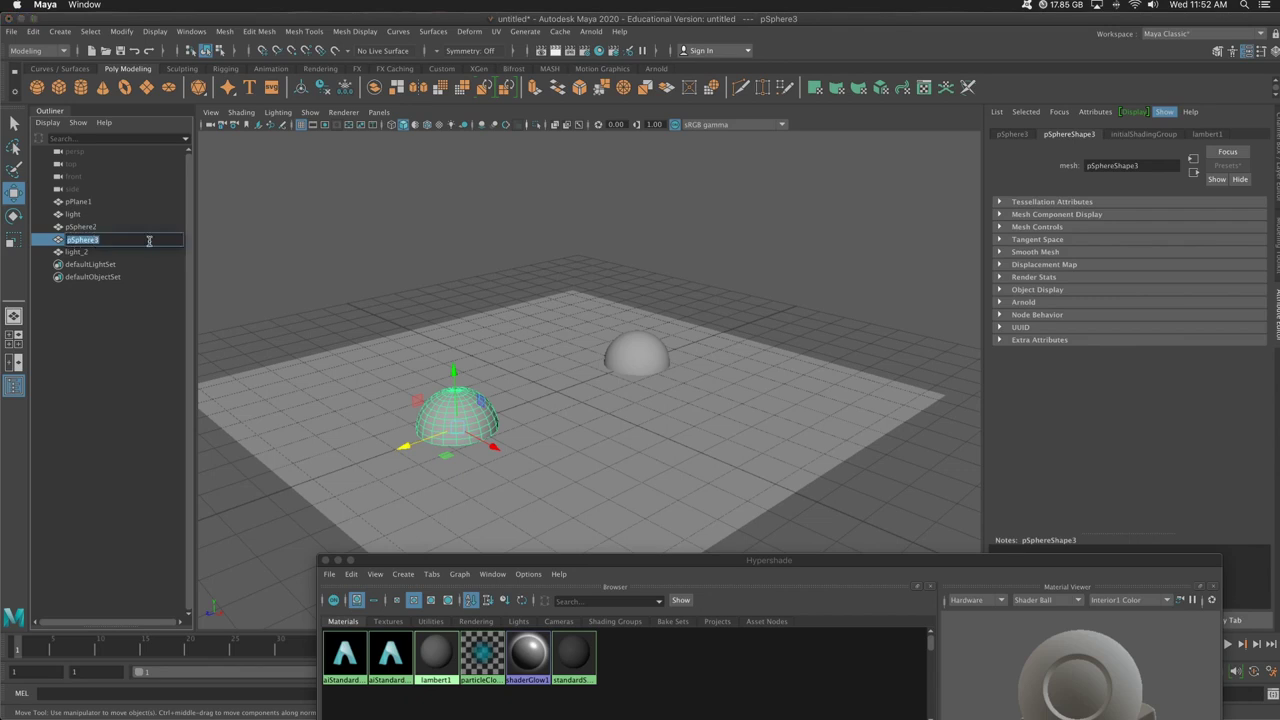
type("ball1")
key("Return")
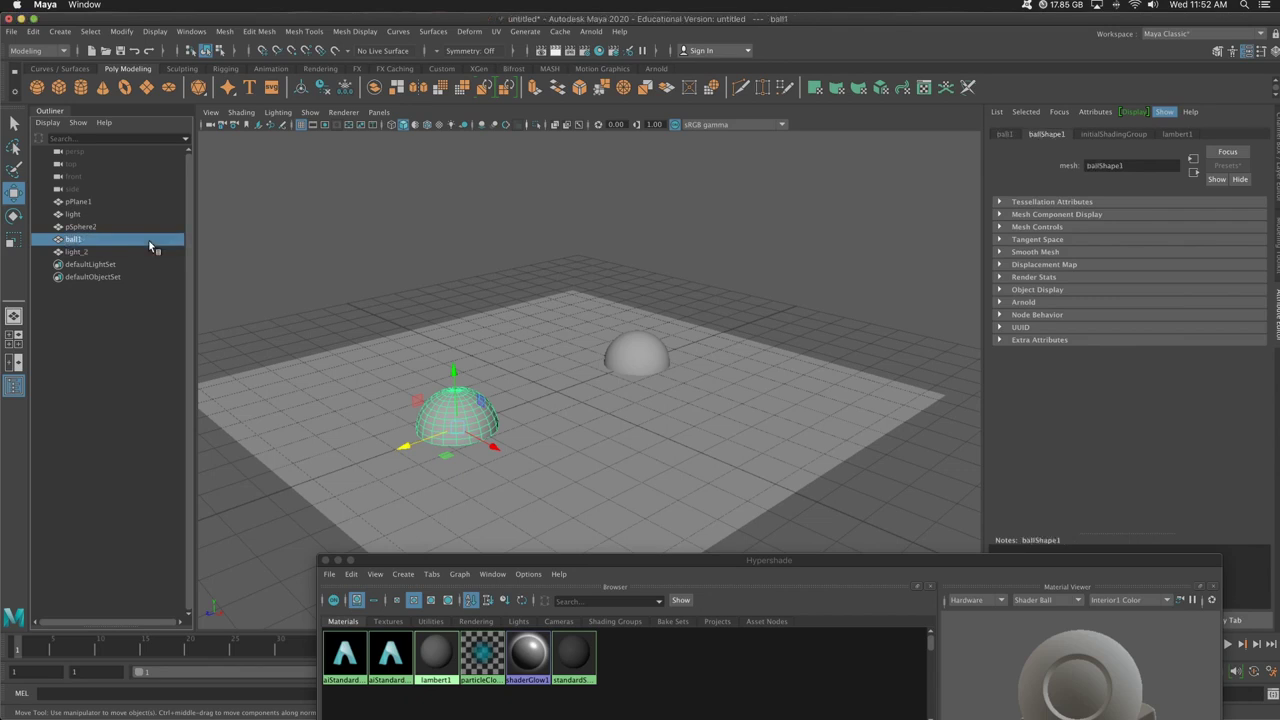
Step: Rename pSphere2, the original farther sphere, to ball2 and place the light object directly above ball1 in the Outliner
left_click(97, 229)
double_click(97, 228)
type("ball2")
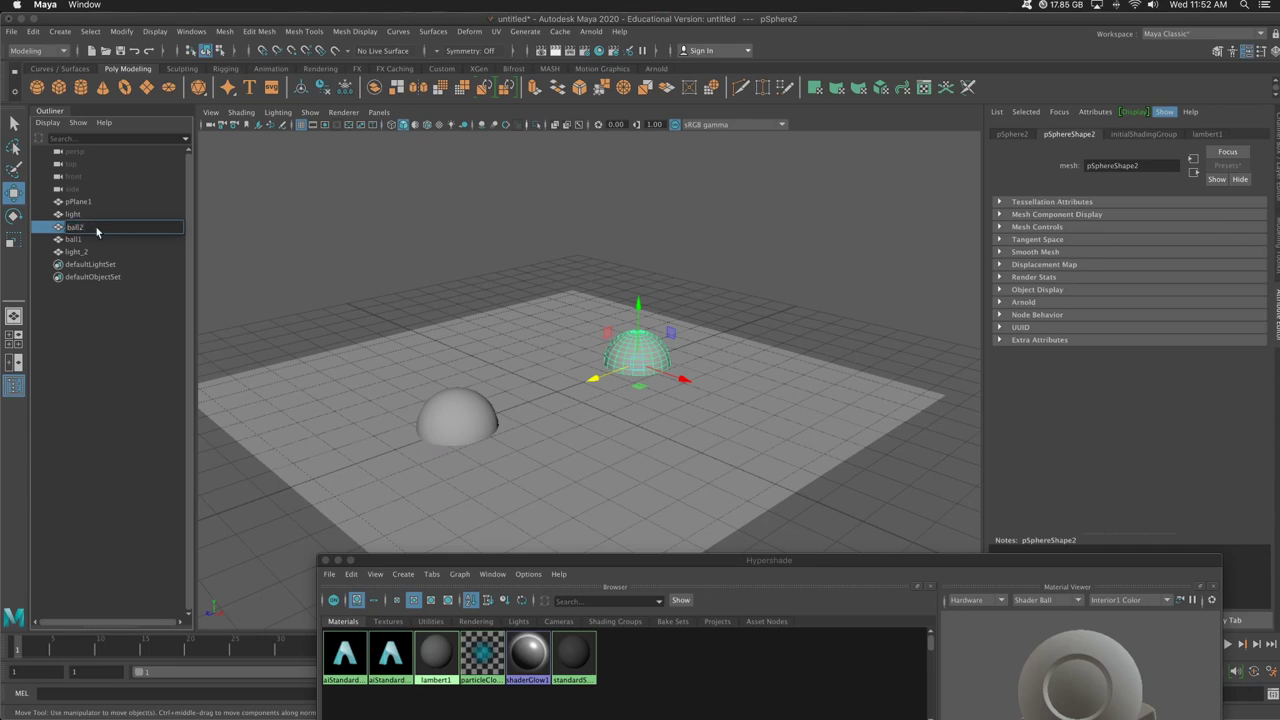
key("Return")
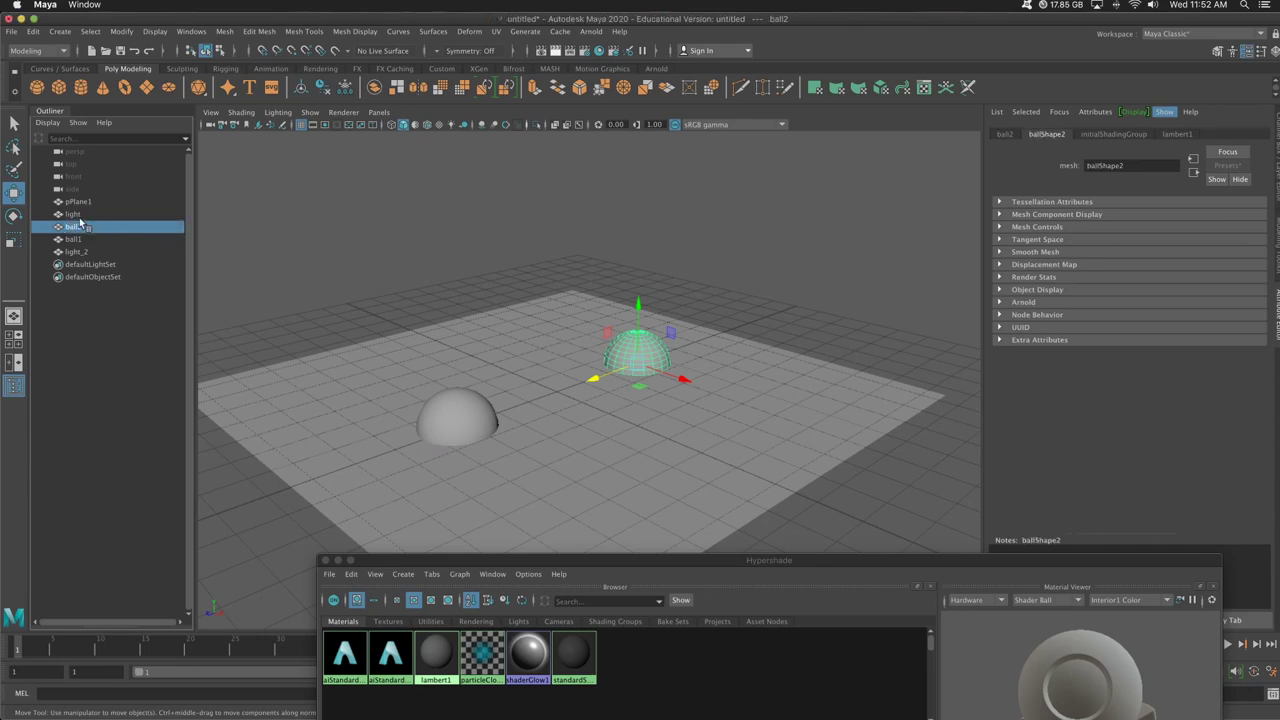
left_click(78, 214)
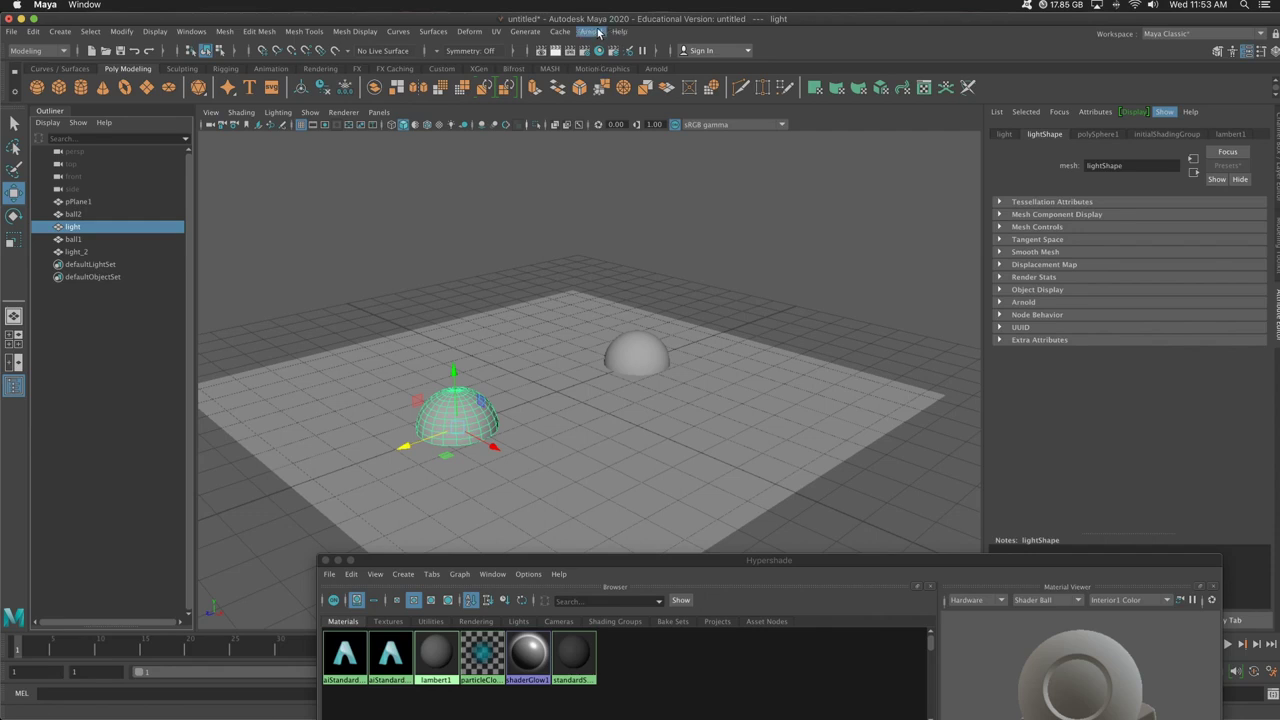
Step: Convert the light sphere into an Arnold mesh light and render the scene to check it
left_click(74, 252, "ctrl")
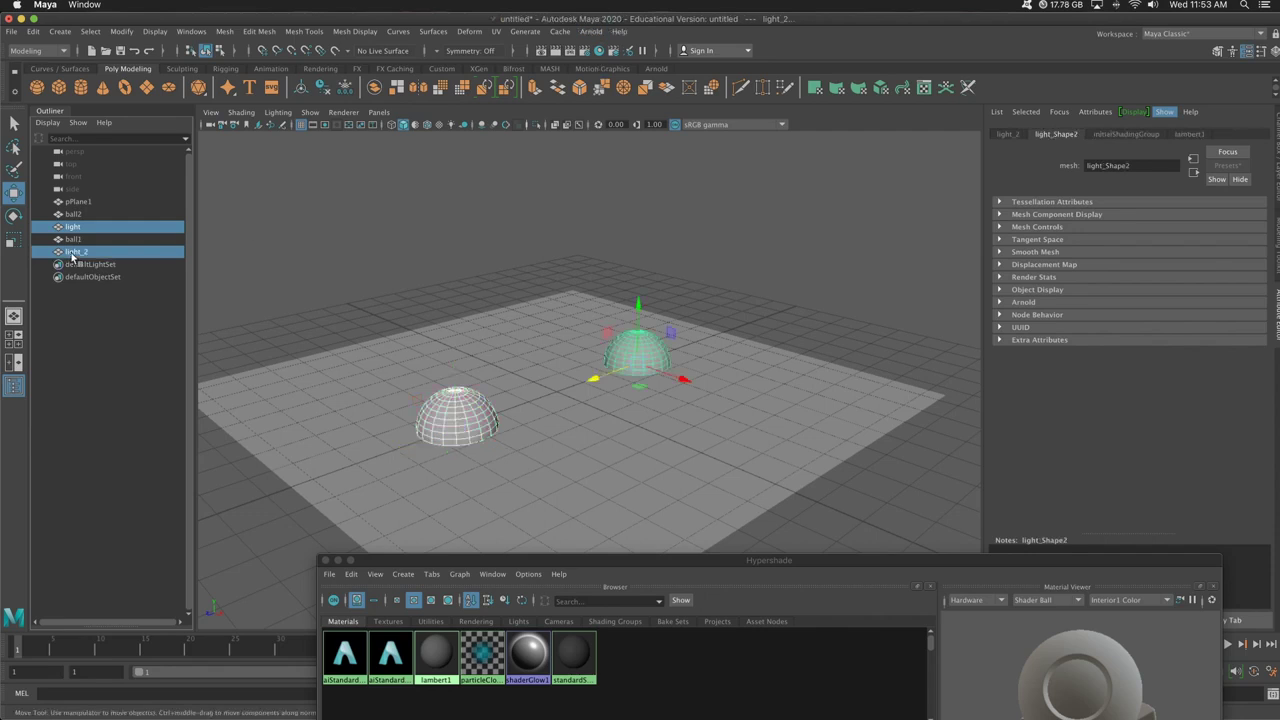
left_click(80, 229)
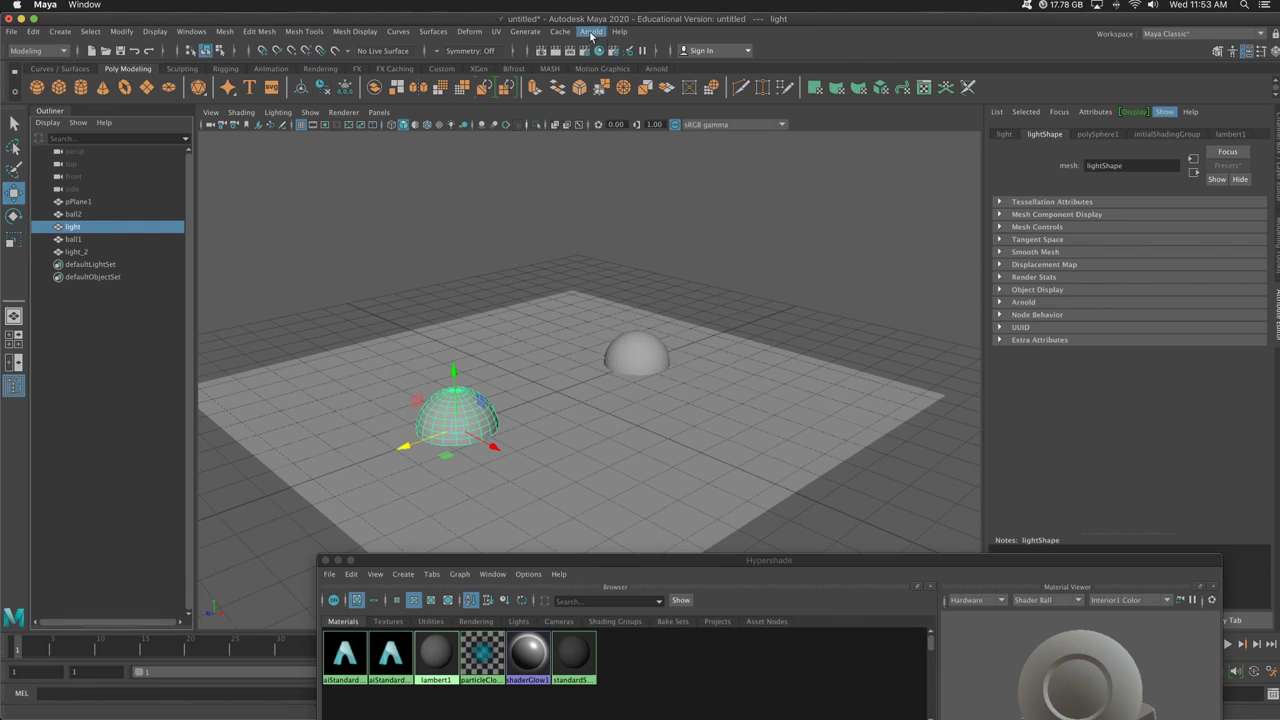
left_click(591, 32)
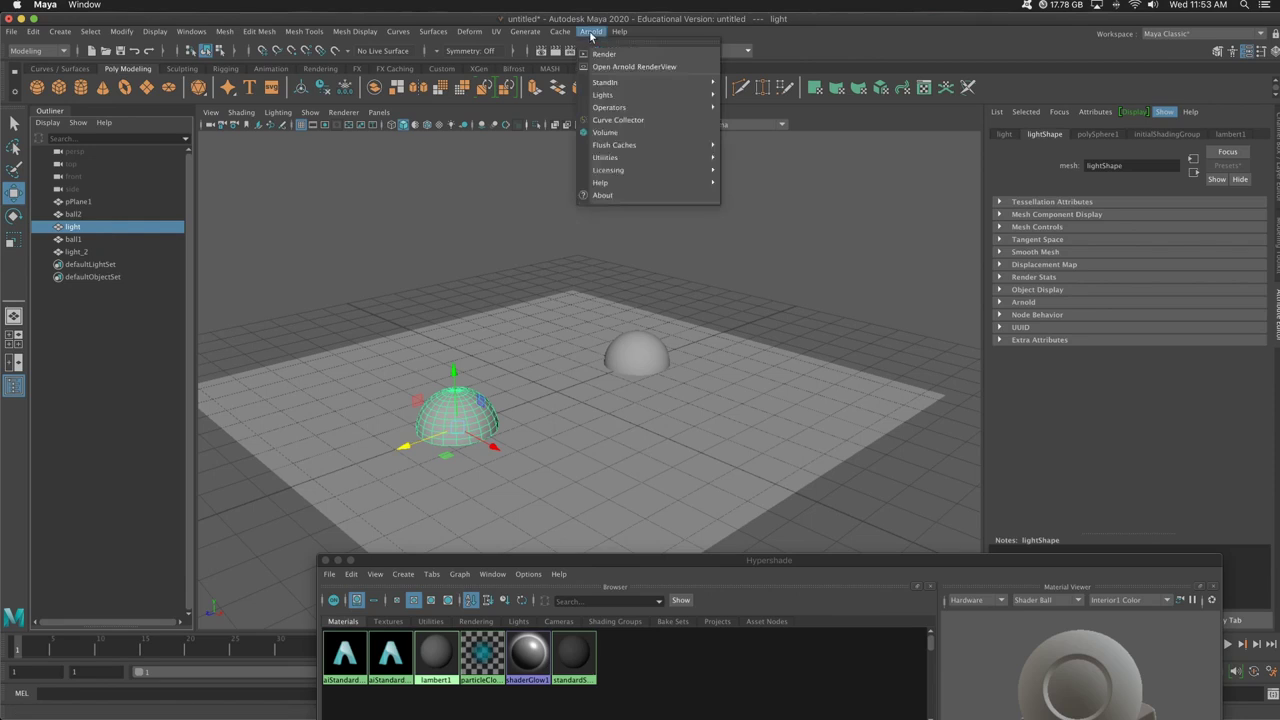
mouse_move(612, 99)
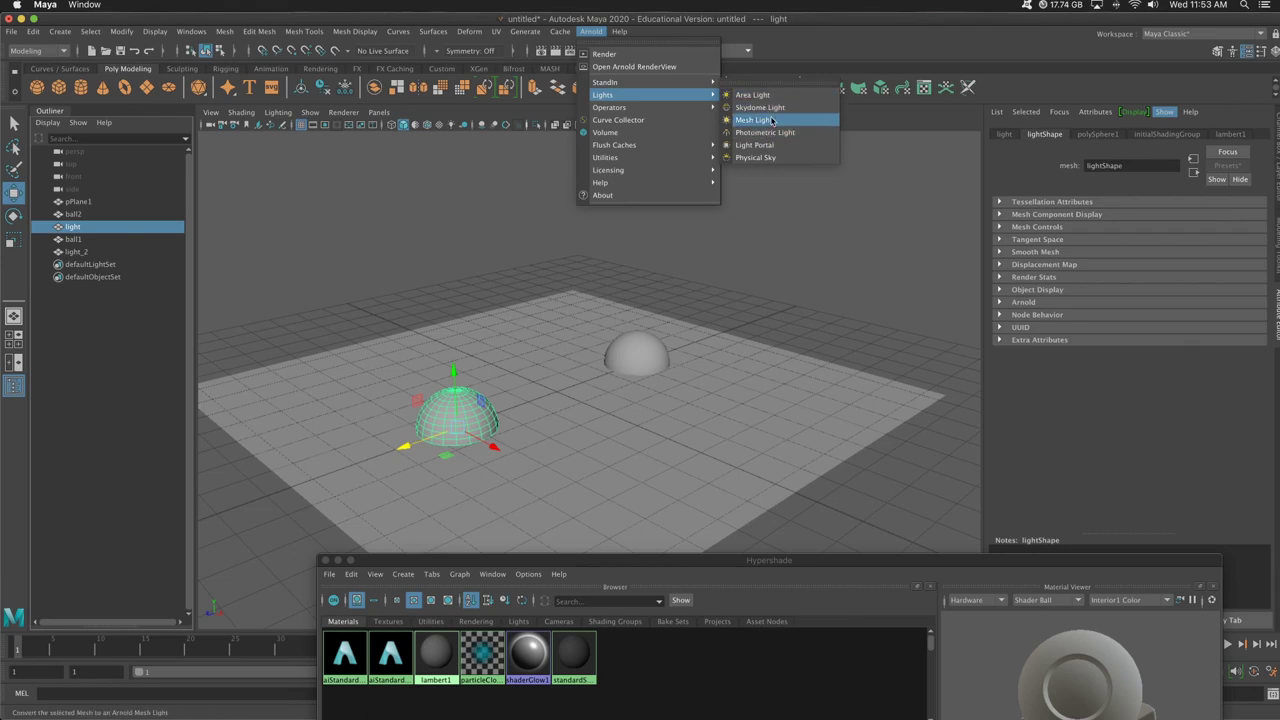
left_click(806, 123)
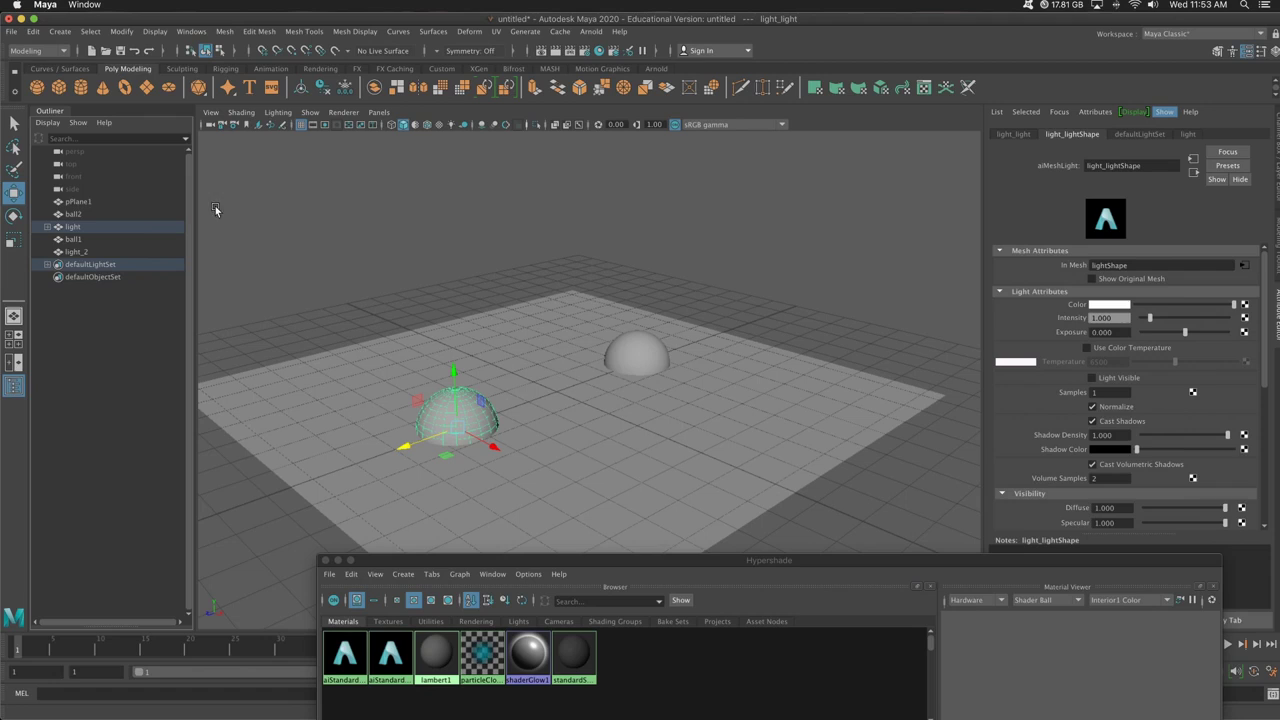
left_click(555, 51)
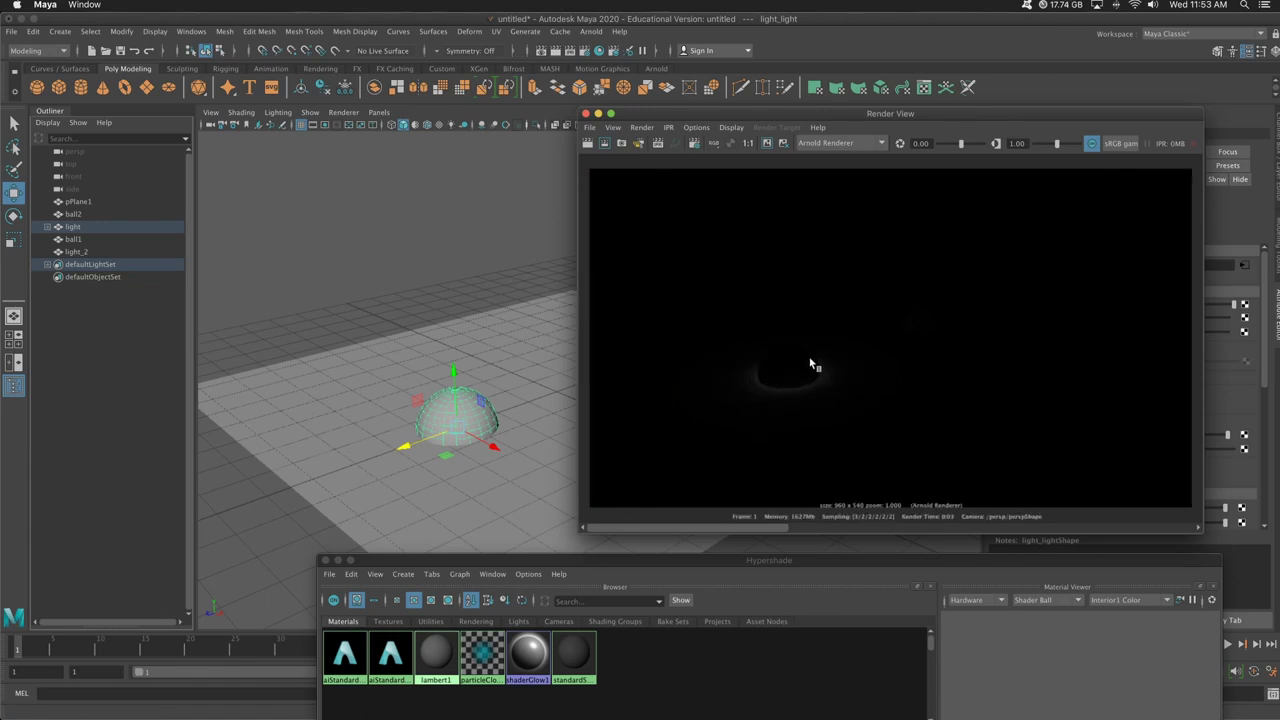
left_click(586, 113)
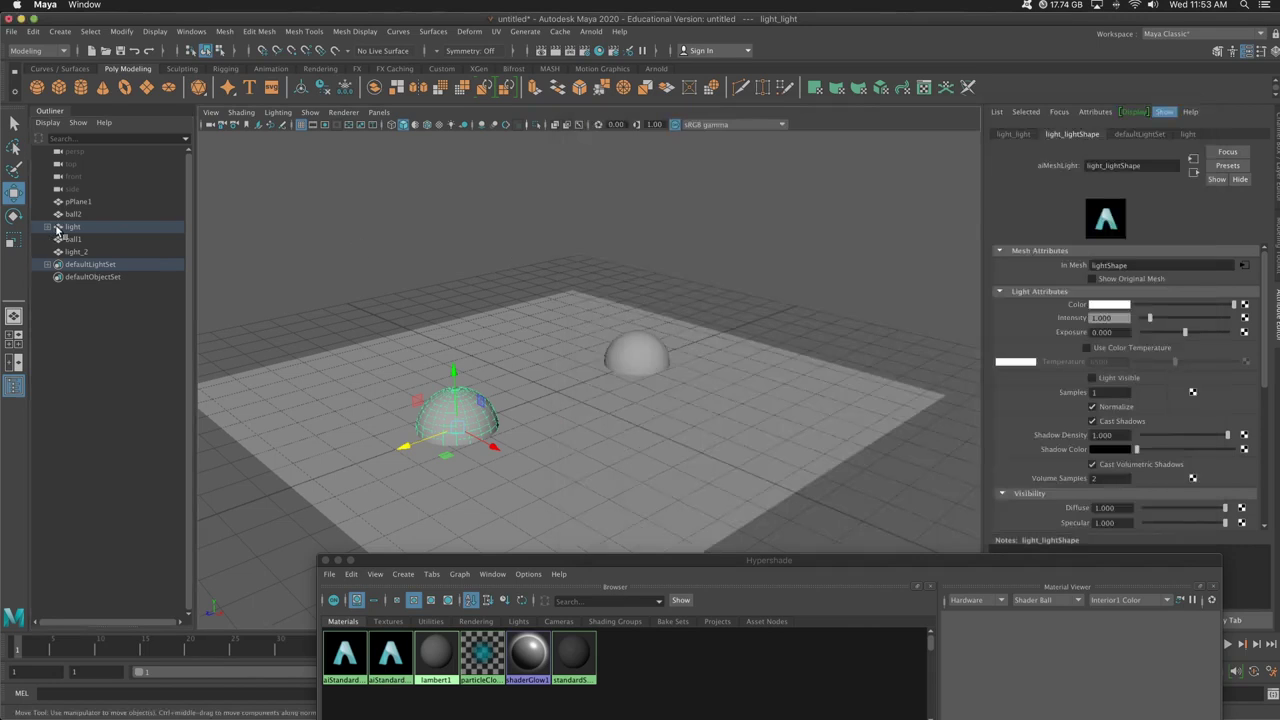
Step: Set the color of the light_light mesh light under the light sphere to magenta
left_click(144, 229)
left_click(486, 223)
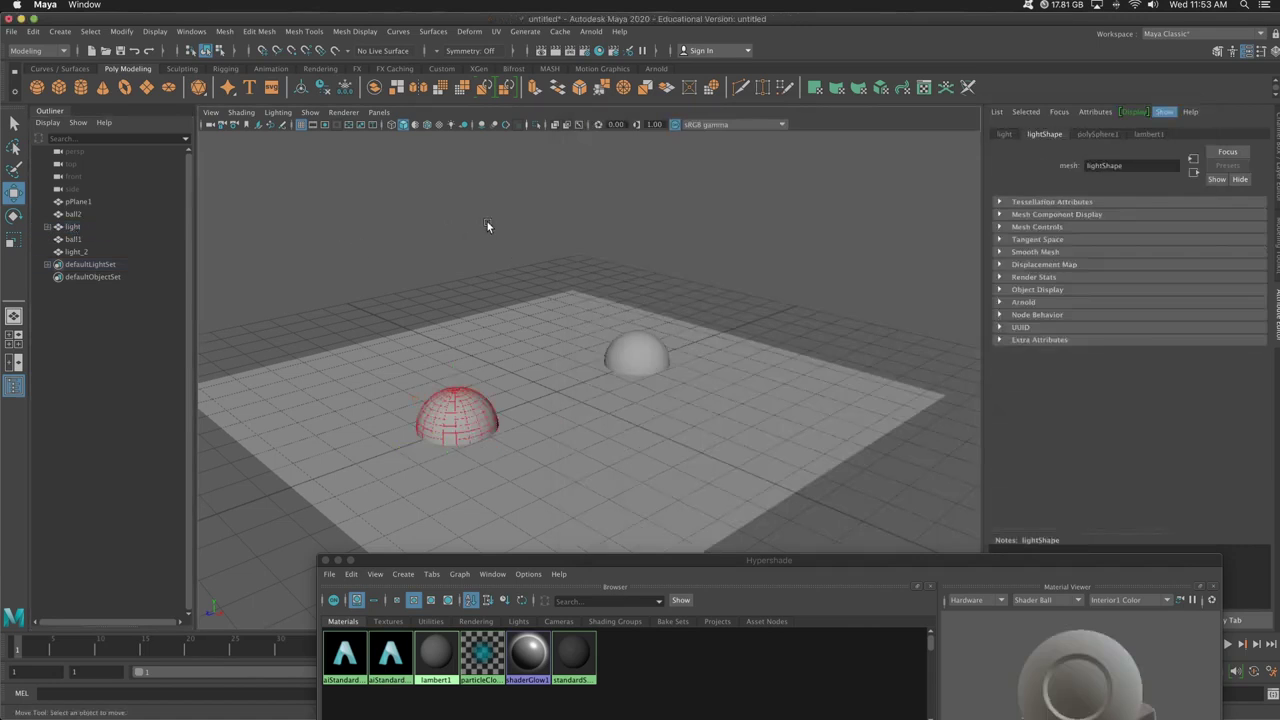
left_click(47, 227)
left_click(88, 239)
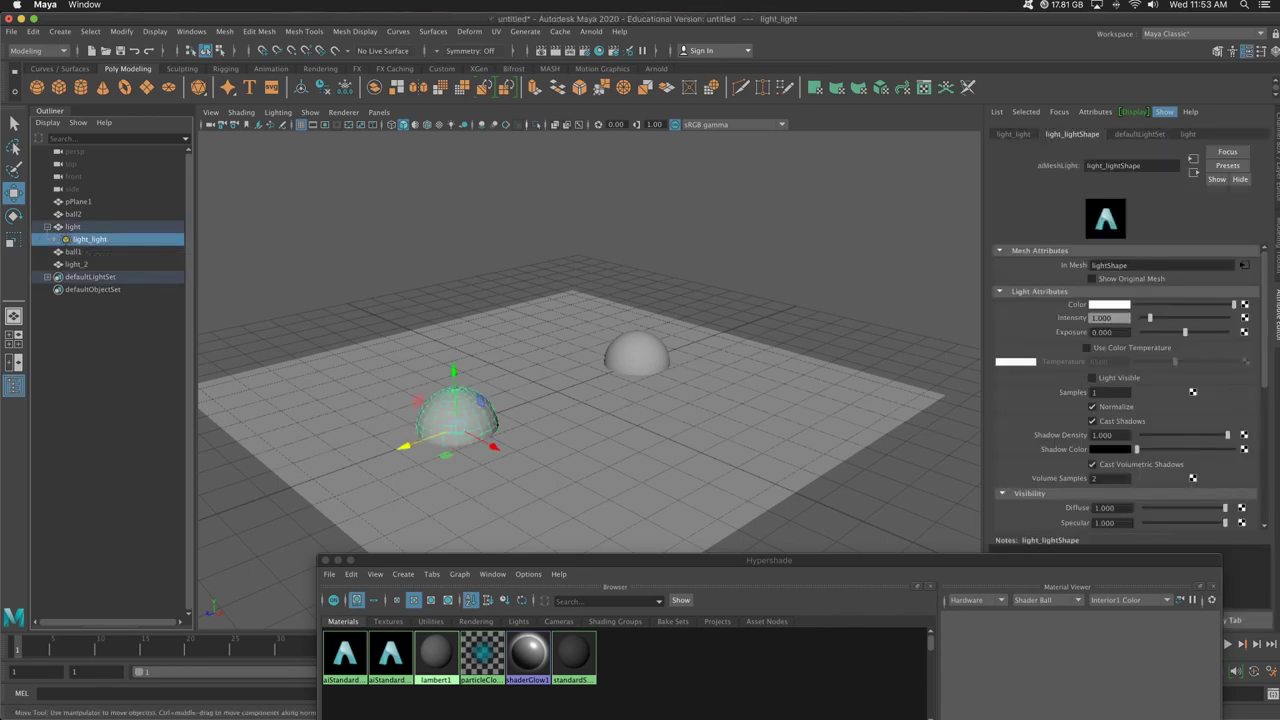
left_click(1121, 305)
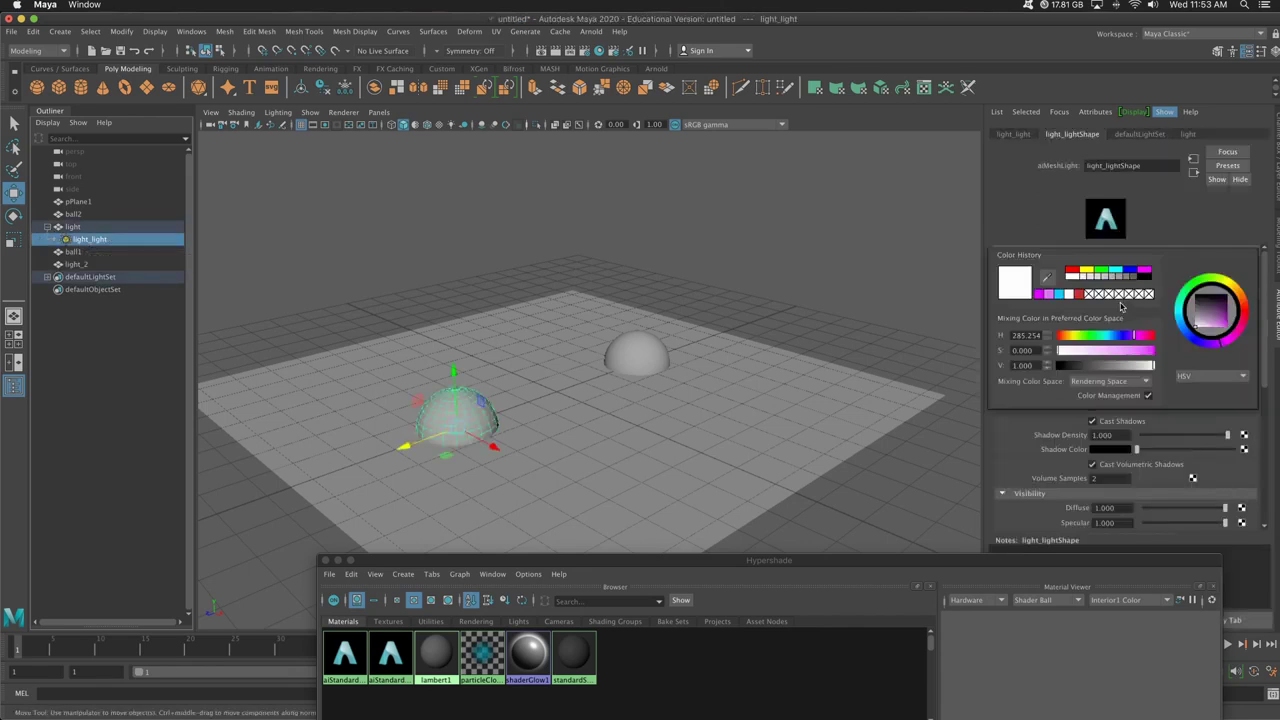
left_click(1118, 307)
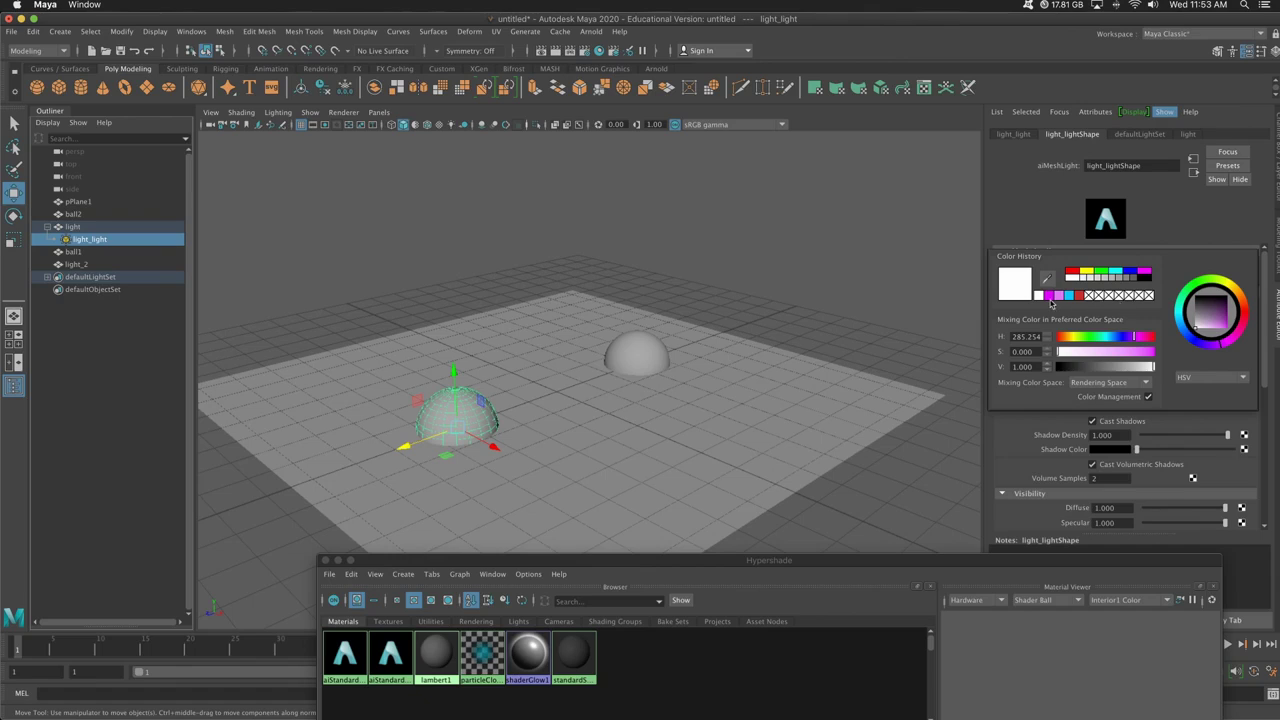
left_click(1050, 297)
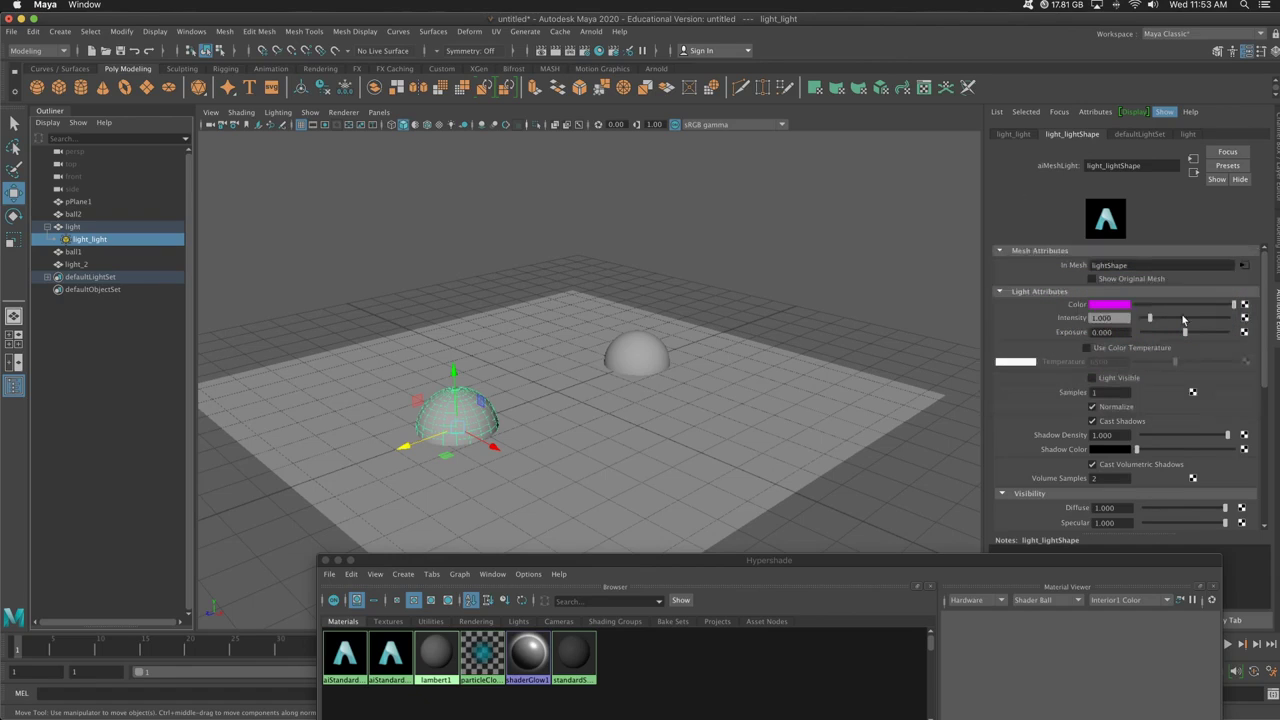
Step: Convert the light_2 sphere into an Arnold mesh light
left_click(80, 264)
left_click(590, 31)
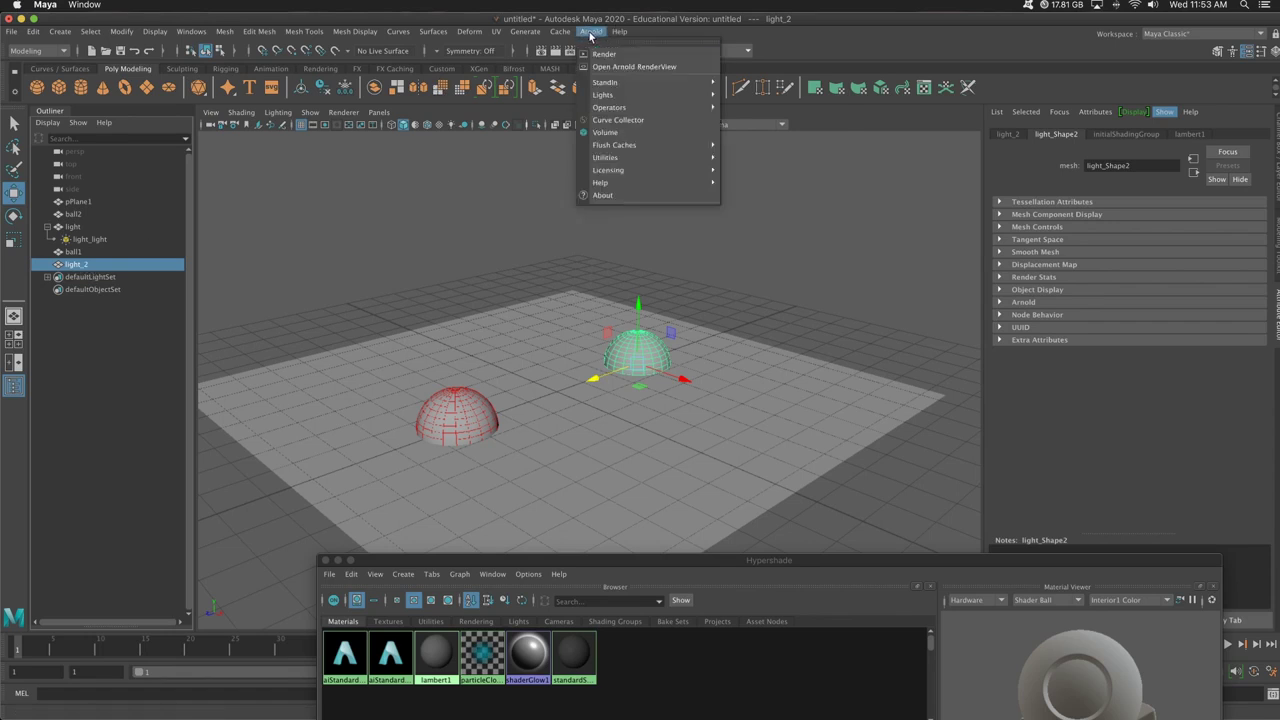
mouse_move(660, 95)
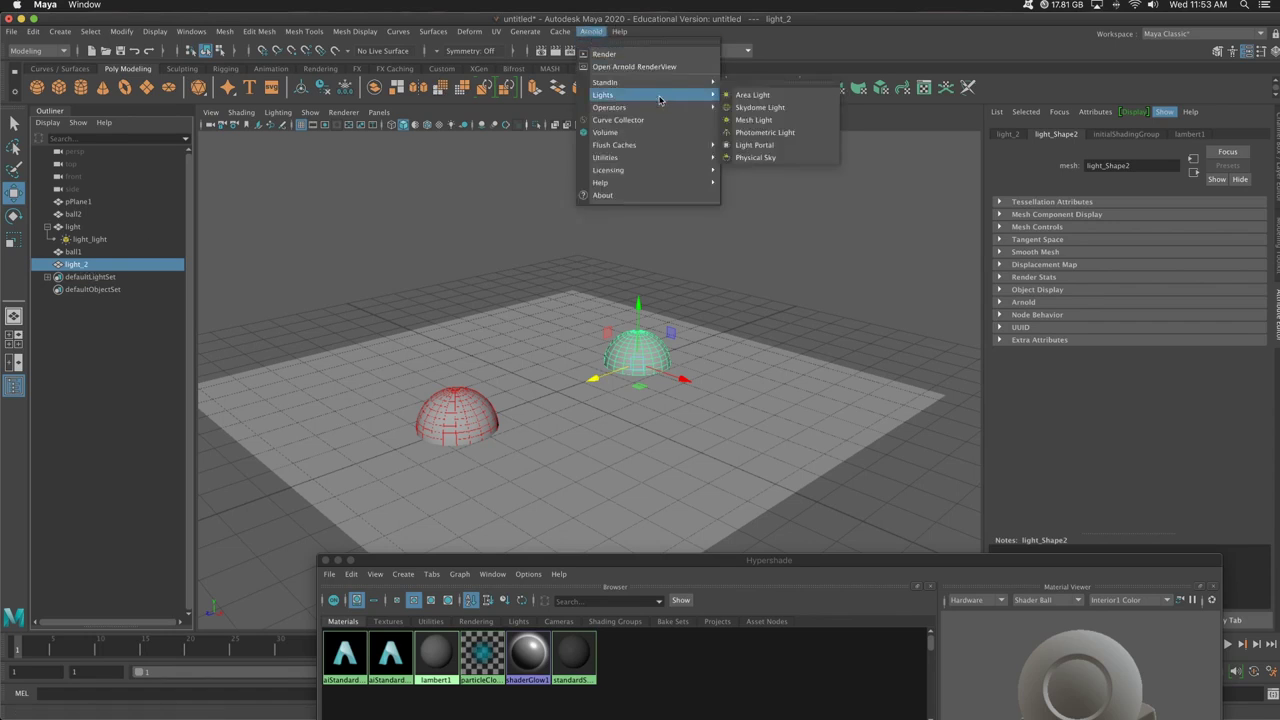
left_click(772, 119)
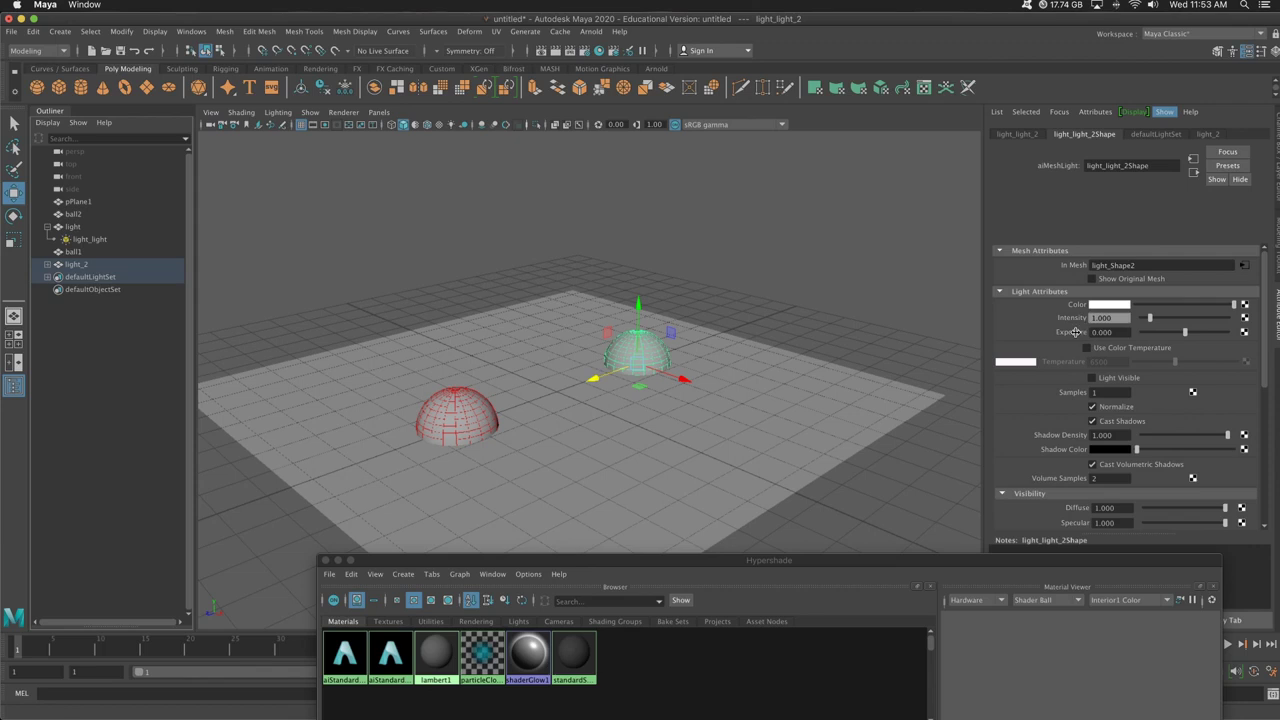
Step: Set the light_2 mesh light's color to light blue and render the scene to check both colored lights
left_click(1110, 306)
left_click(1061, 299)
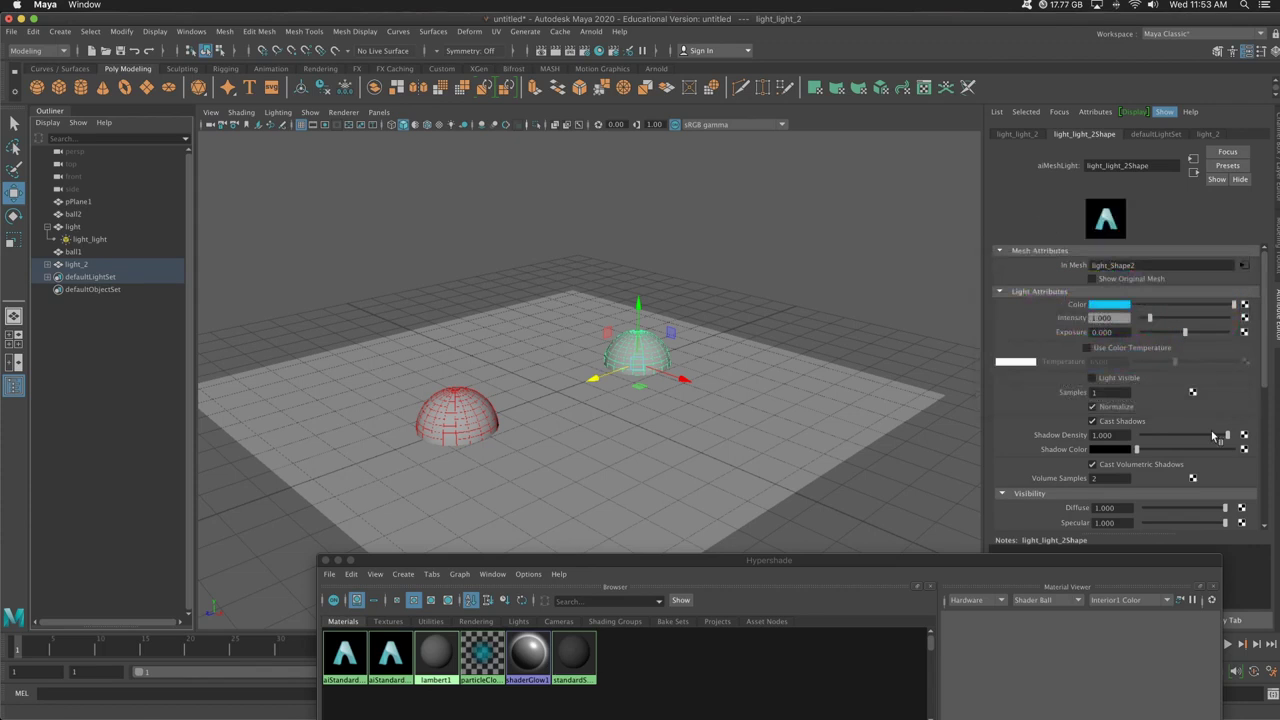
left_click(561, 54)
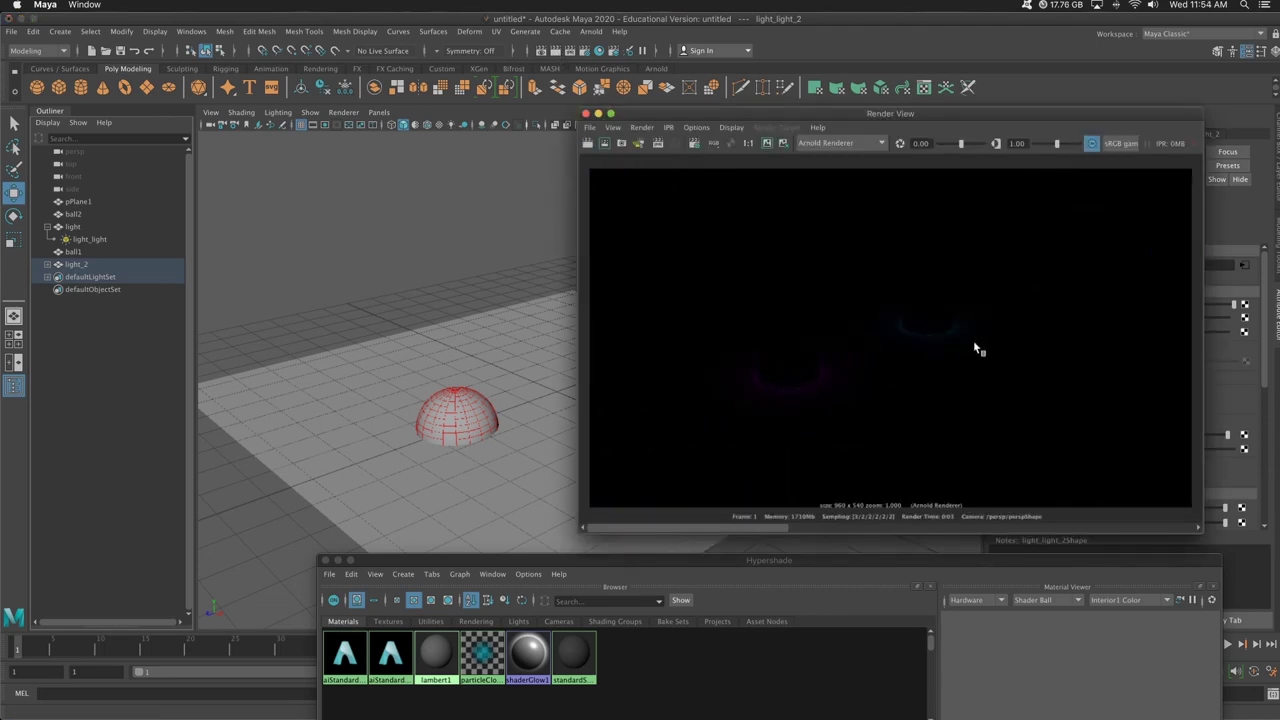
key("super+w")
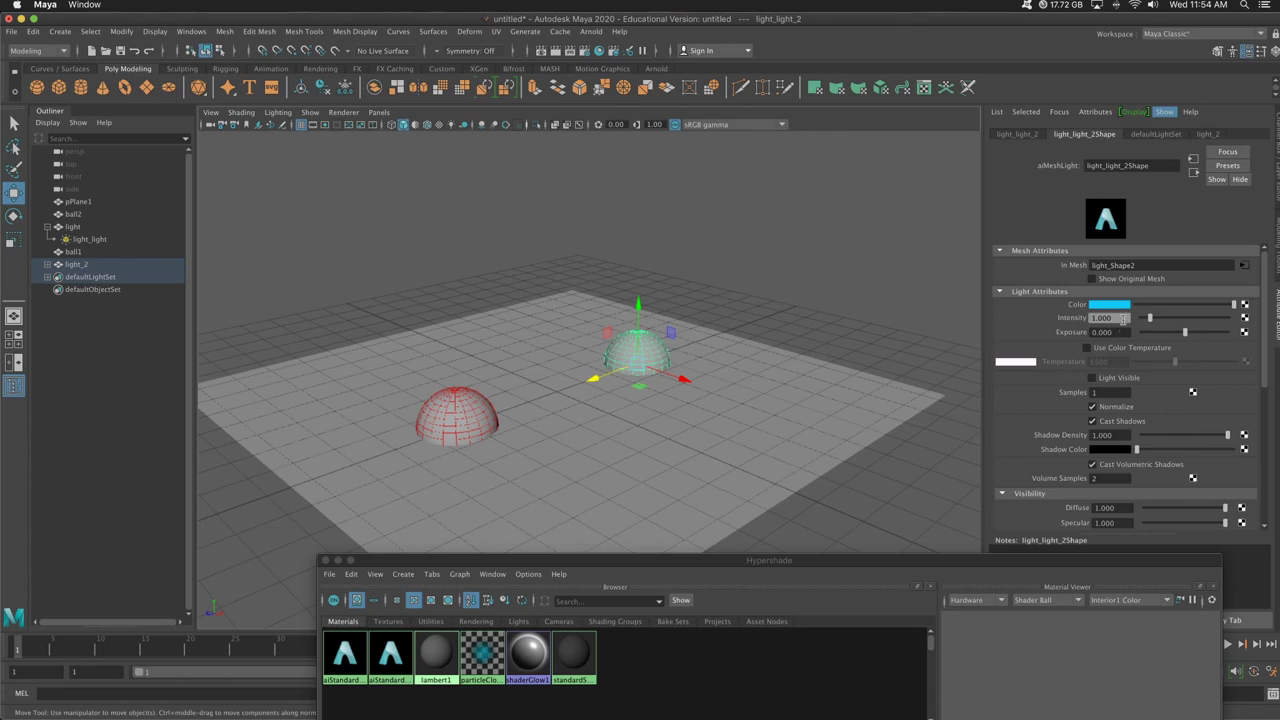
Step: Set the intensity of both mesh lights to 2 and render the scene to check the glow
left_click(1122, 318)
type("2")
key("Return")
left_click(88, 239)
left_click(1118, 317)
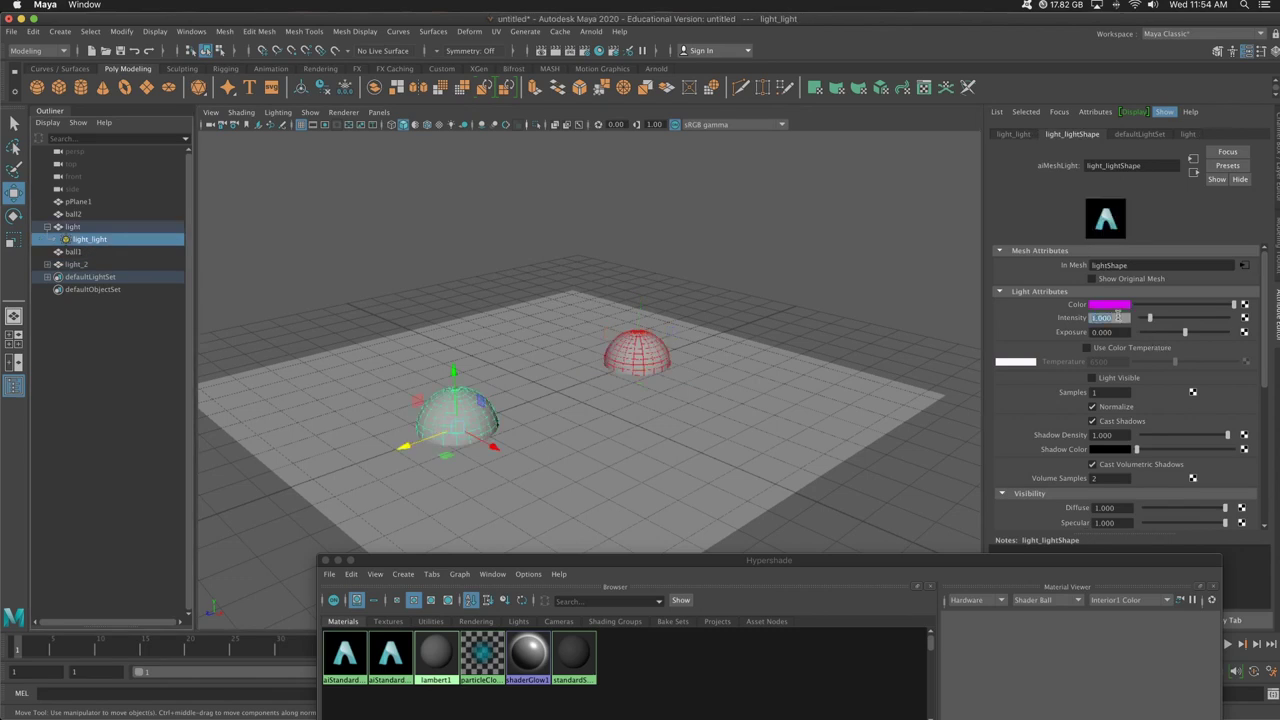
type("2")
key("Return")
left_click(556, 51)
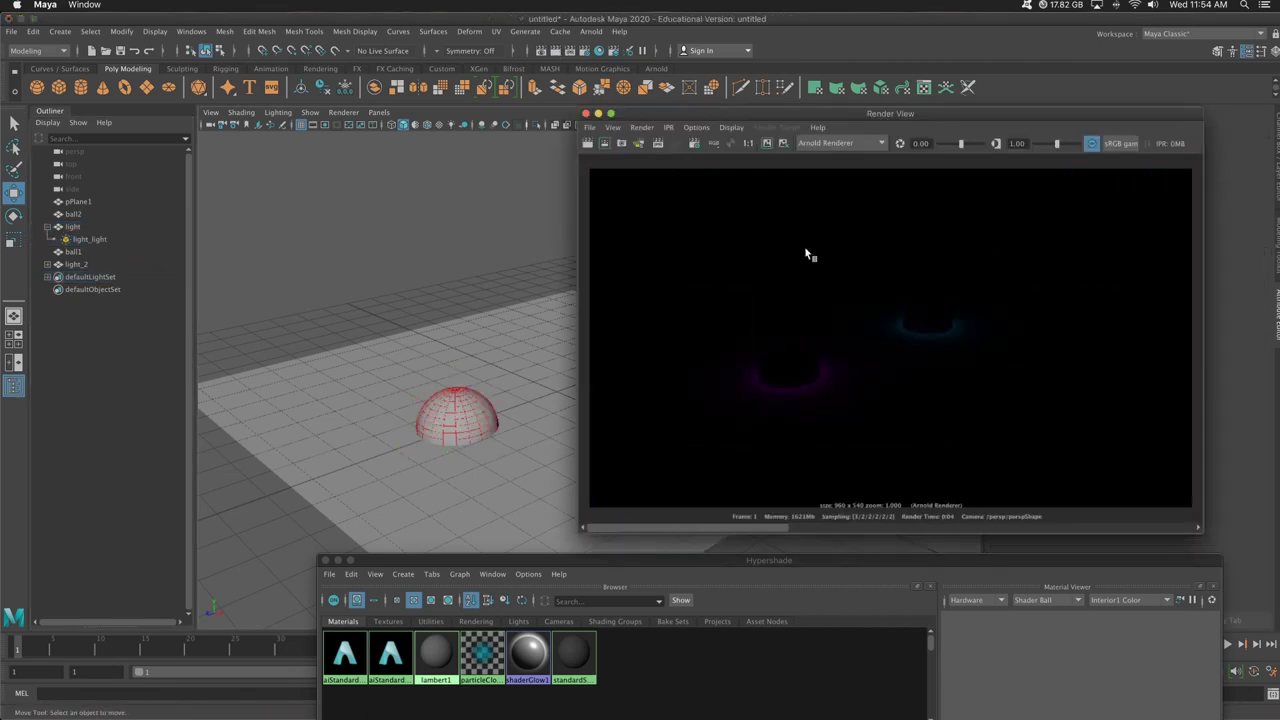
left_click(587, 113)
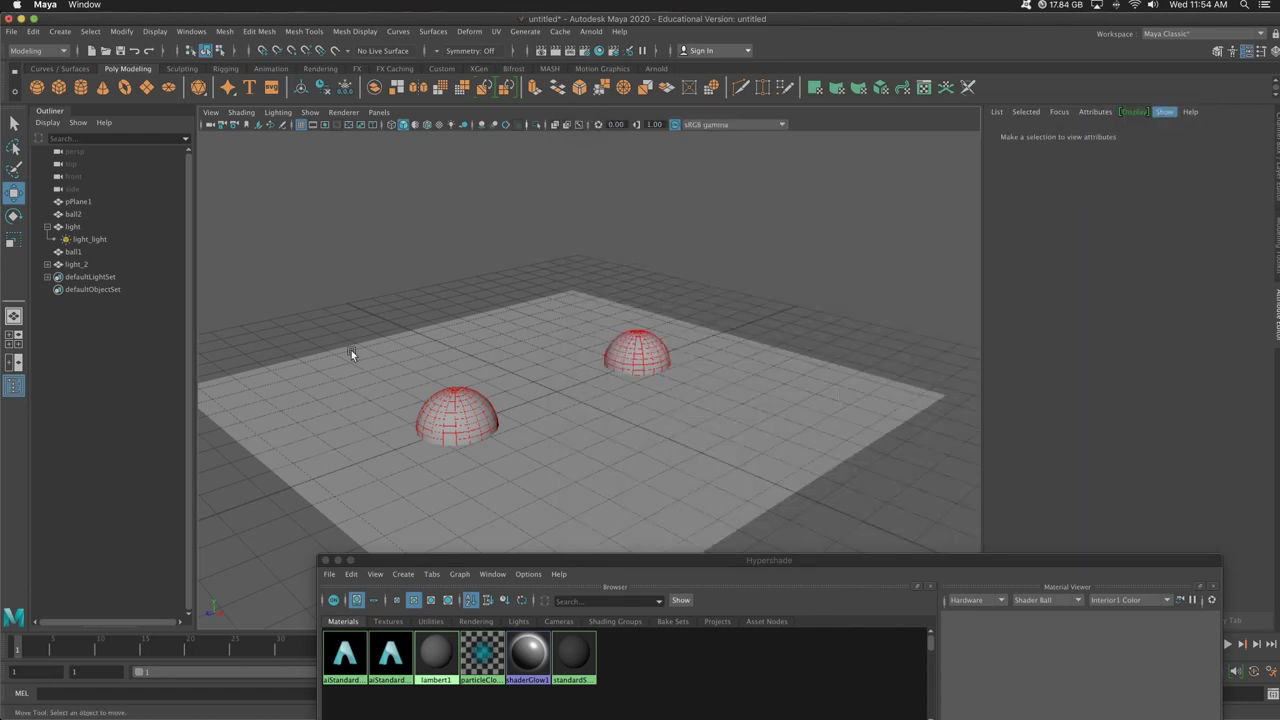
Step: Hide ball1 and ball2 and render the scene with only the plane and the mesh lights
left_click(74, 214)
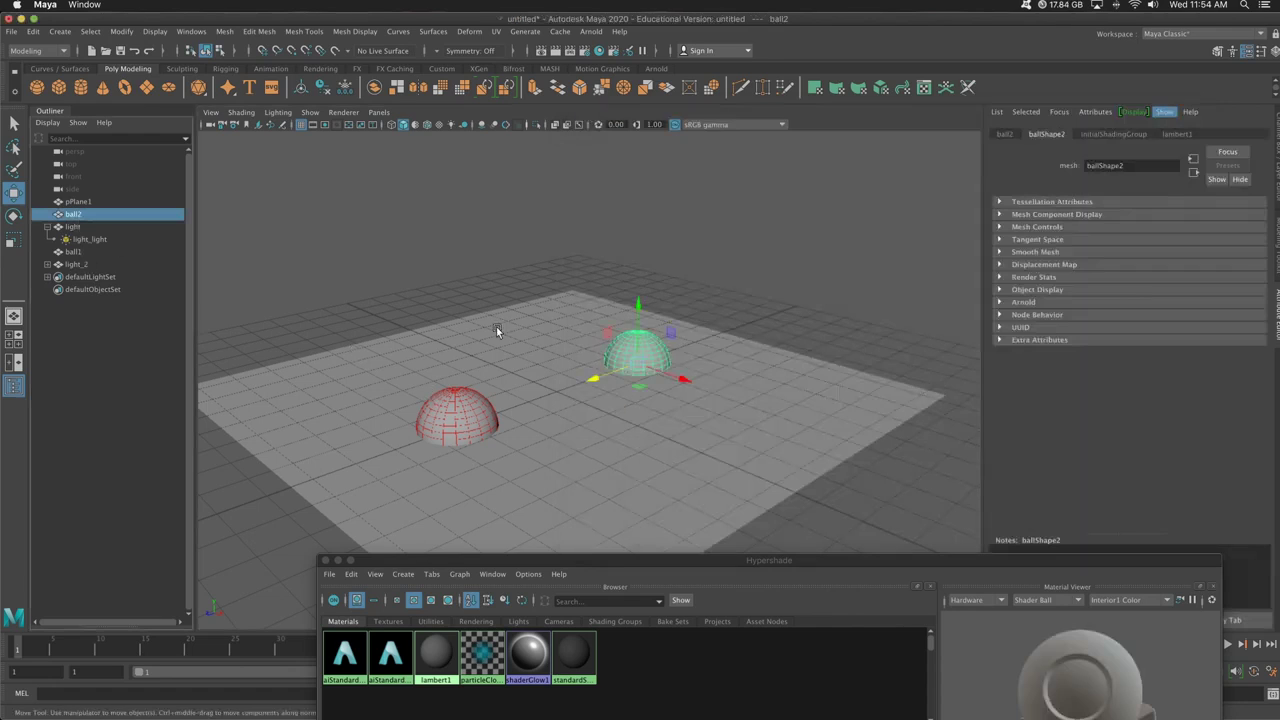
left_click(74, 252, "ctrl")
left_click(78, 252)
left_click(80, 214, "ctrl")
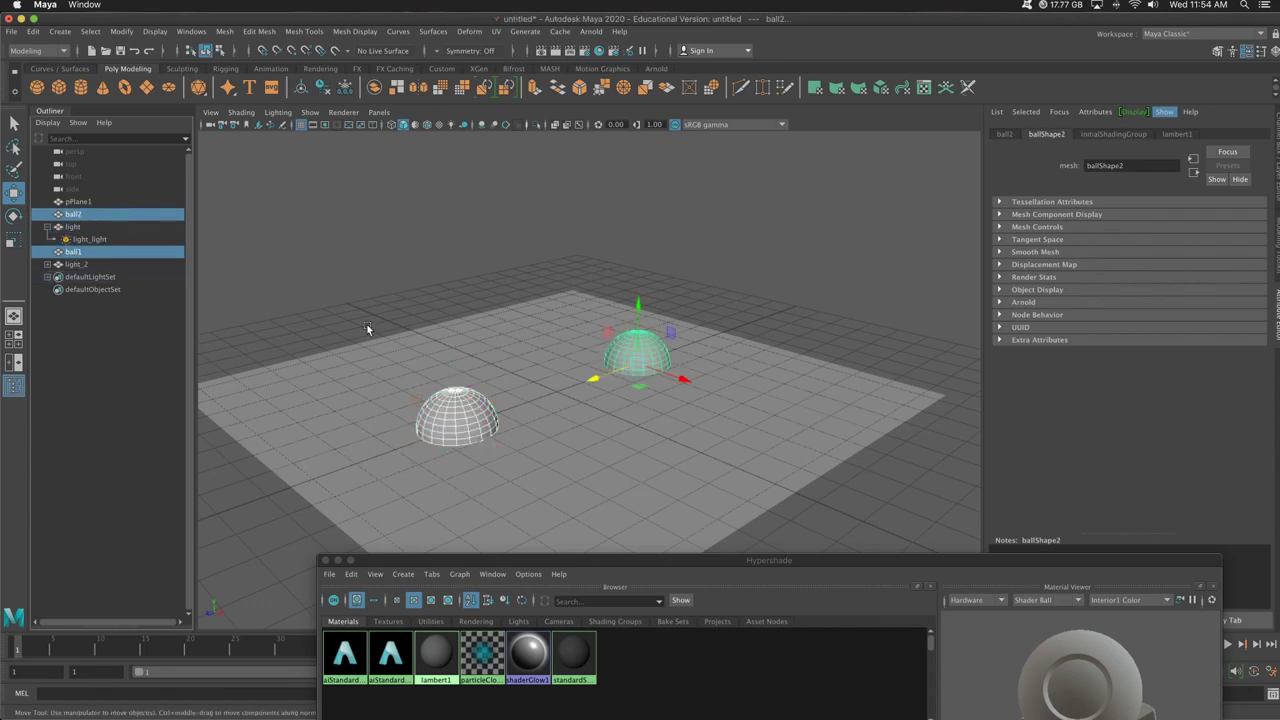
key("ctrl+h")
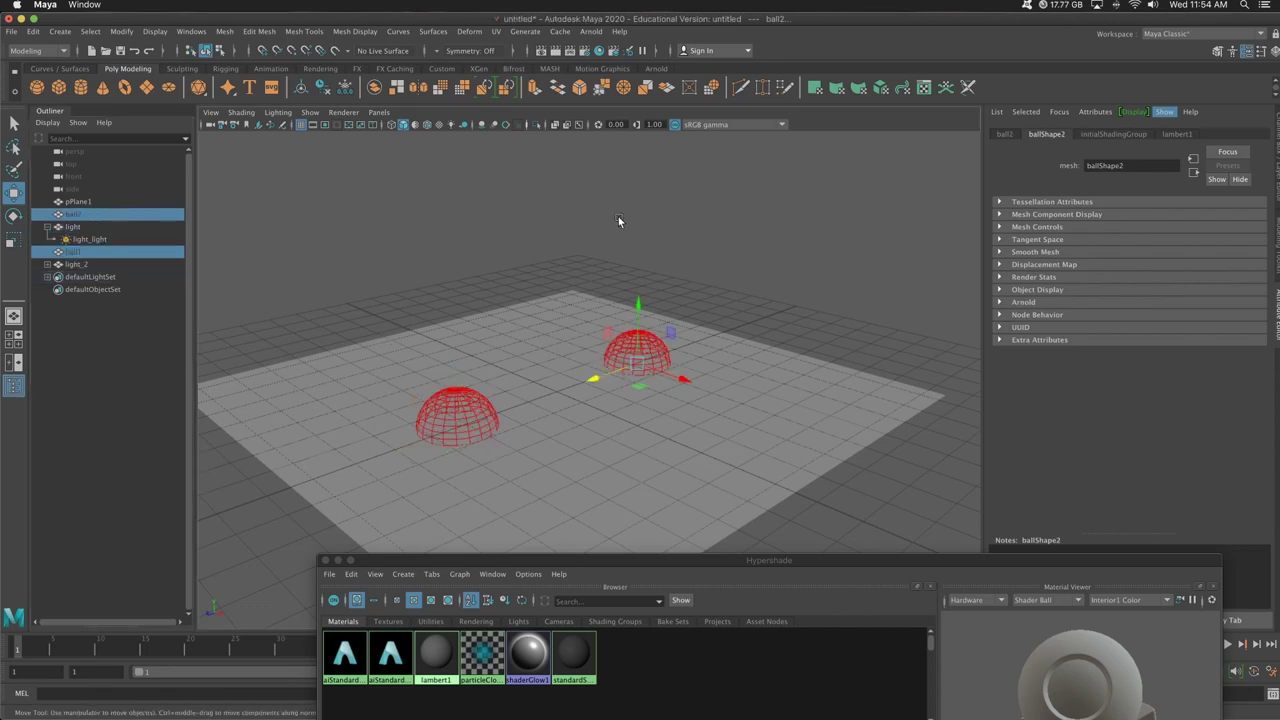
left_click(555, 51)
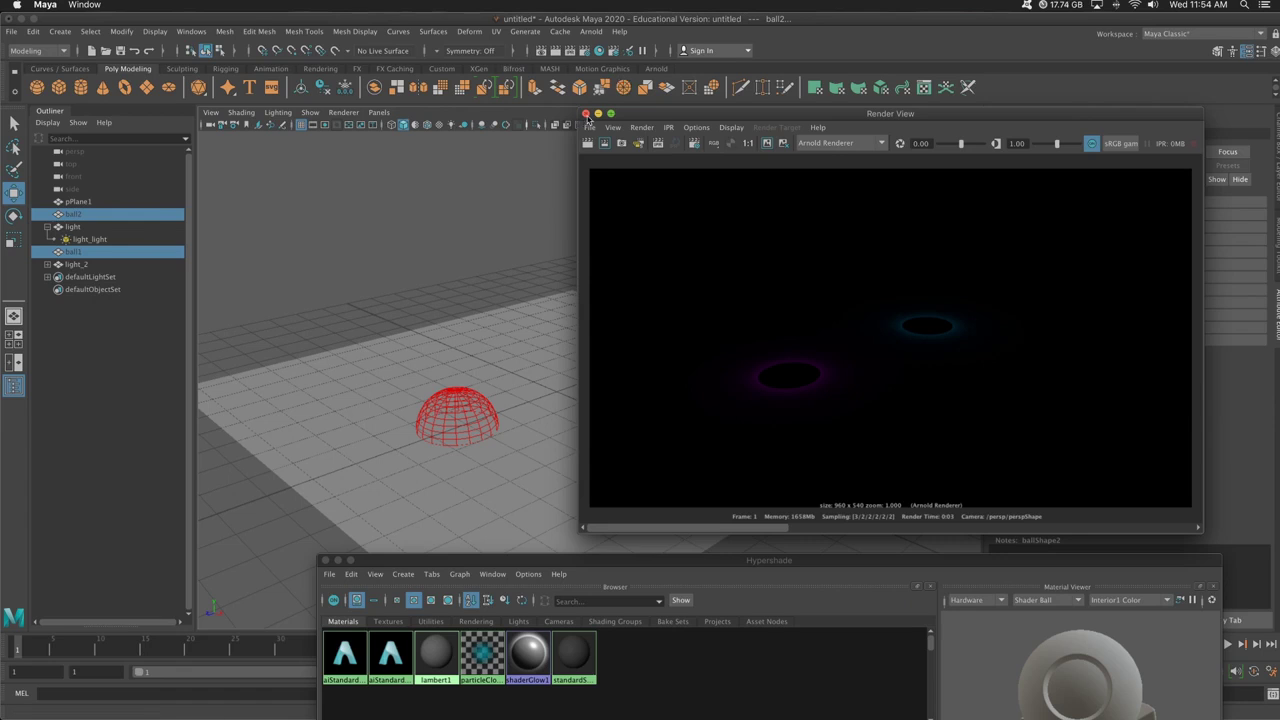
left_click(586, 113)
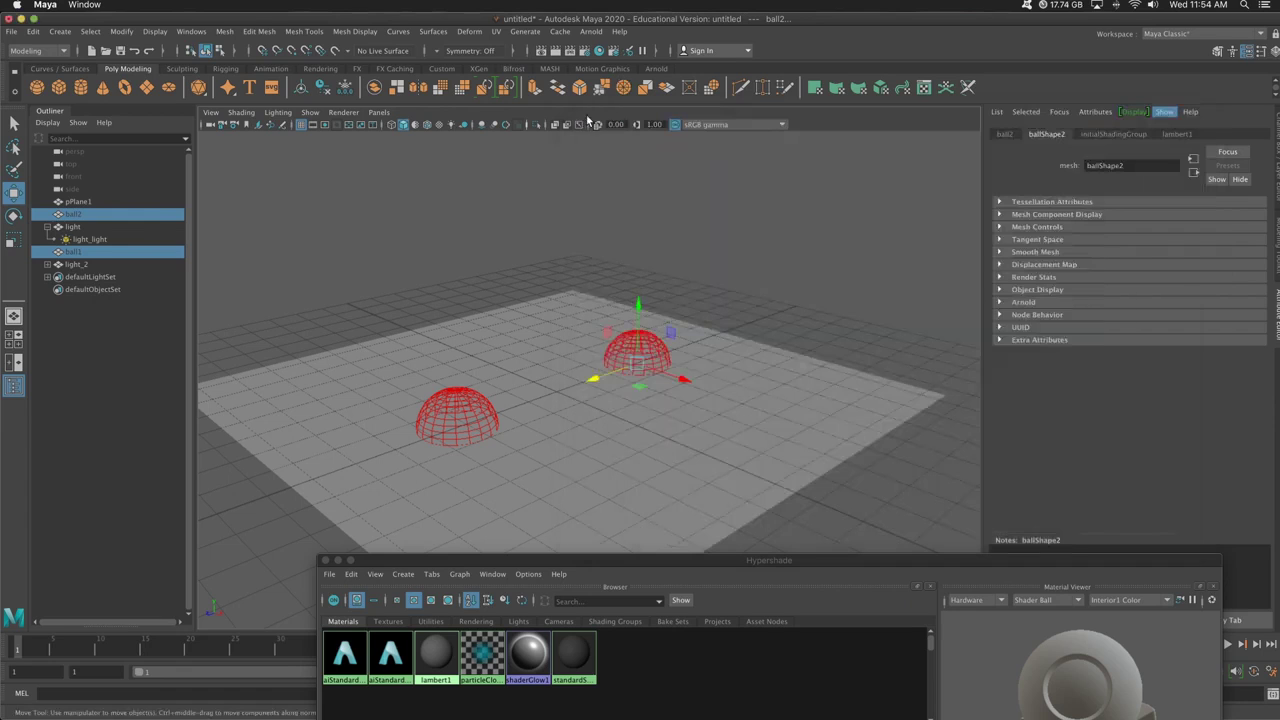
Step: Render the scene again and compare the mesh-light image with the stored render of the emissive spheres
left_click(497, 338)
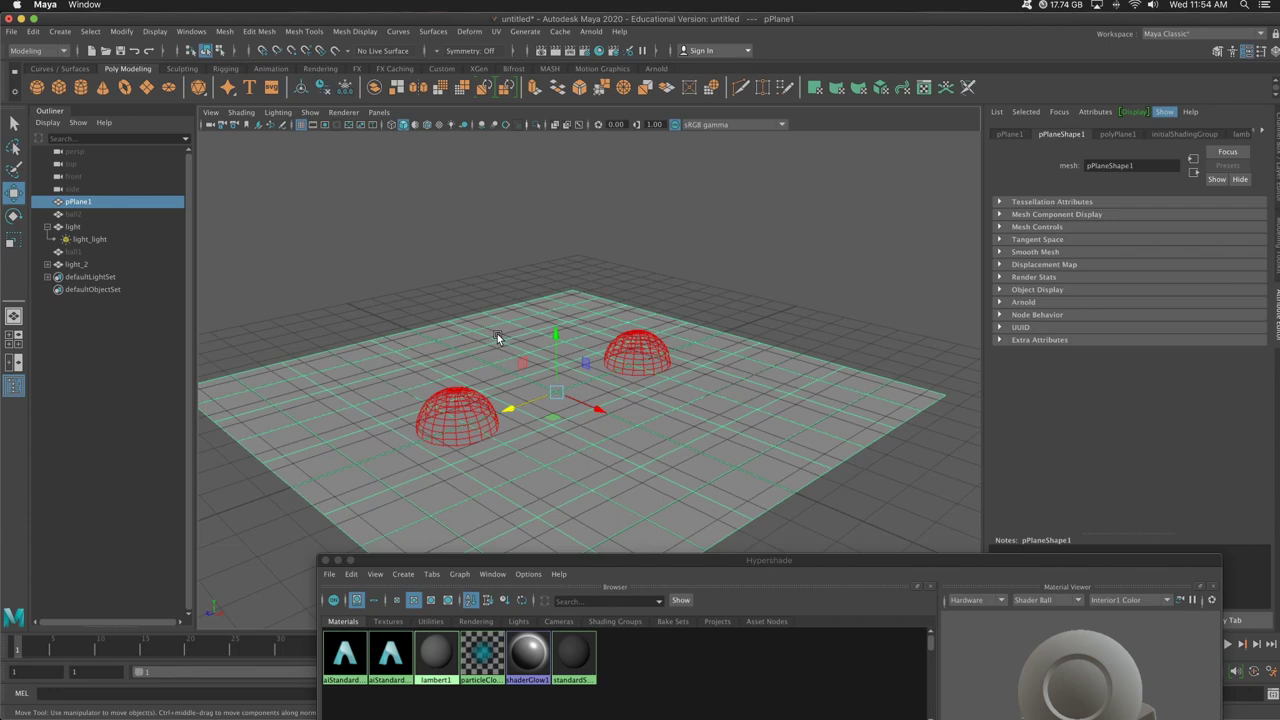
key("ctrl+h")
left_click(556, 50)
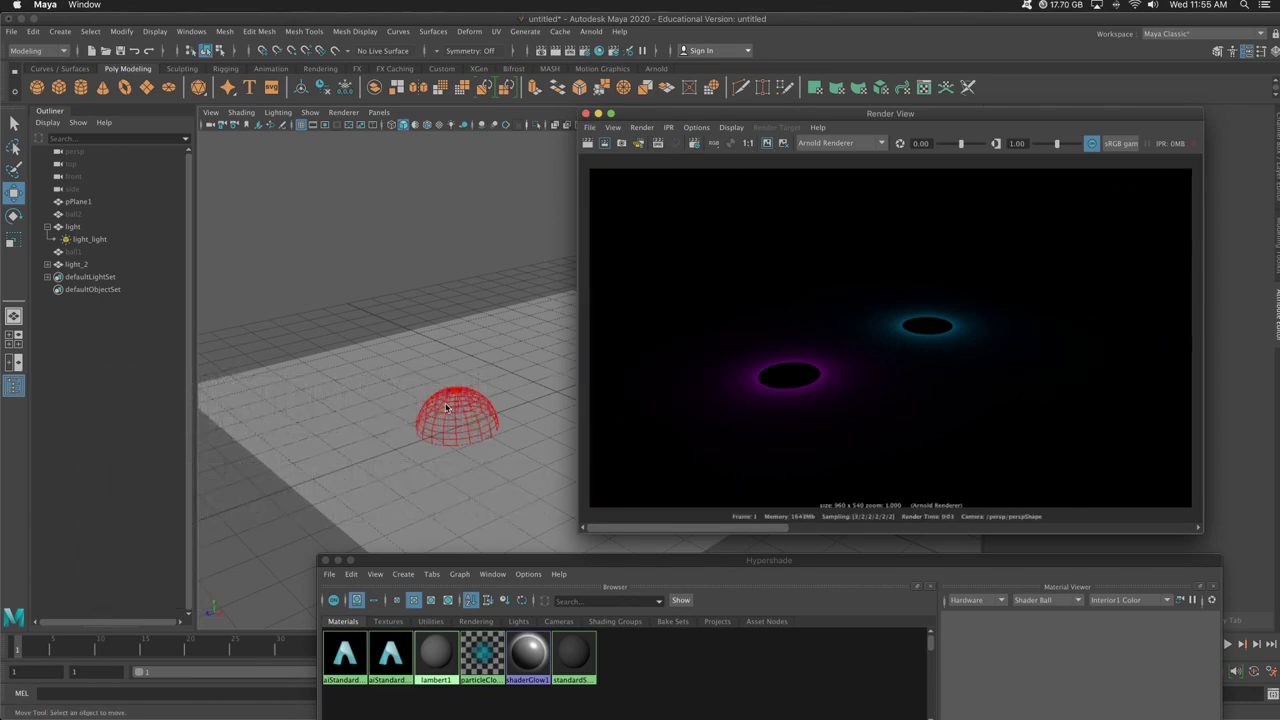
left_click(411, 292)
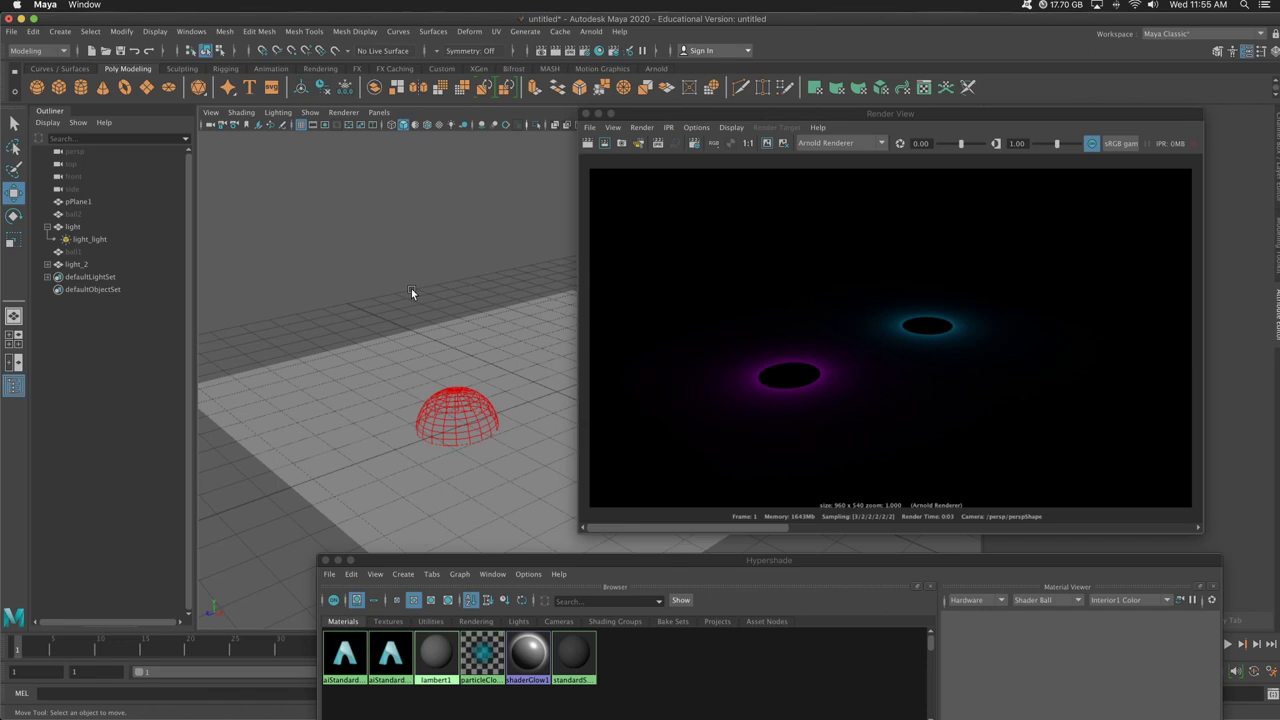
left_click(600, 117)
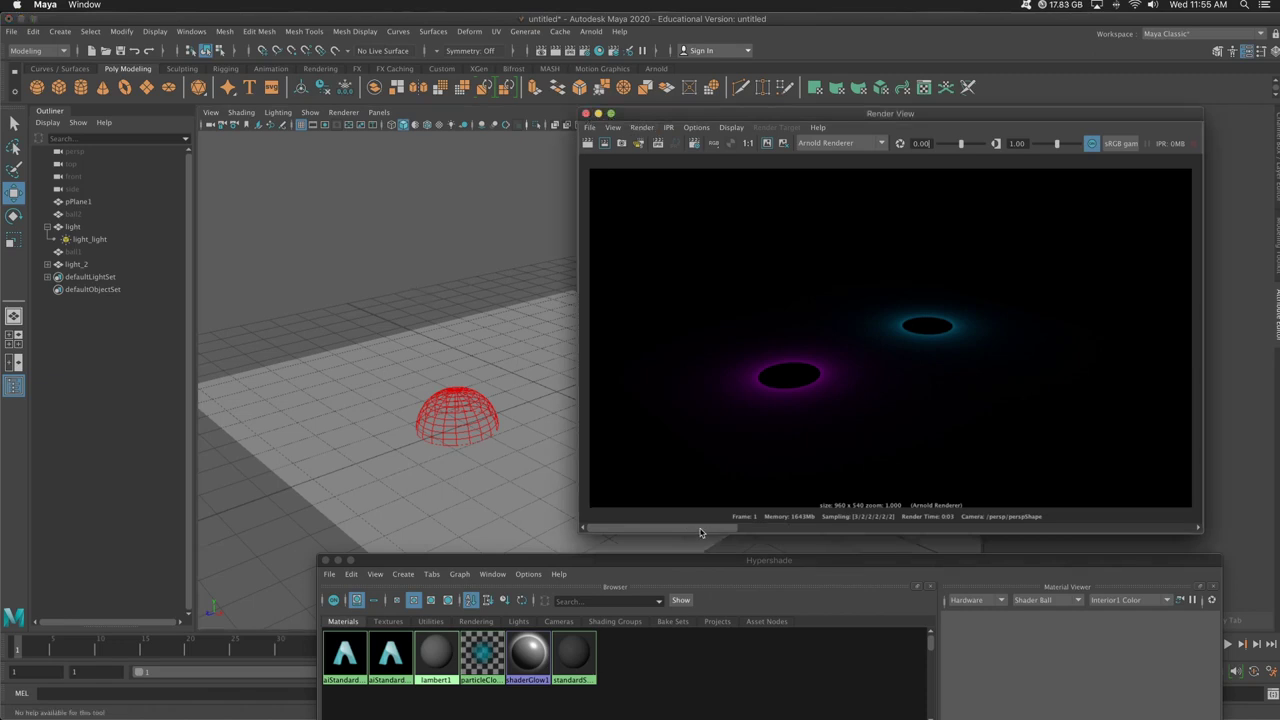
left_click_drag(700, 532, 1145, 516)
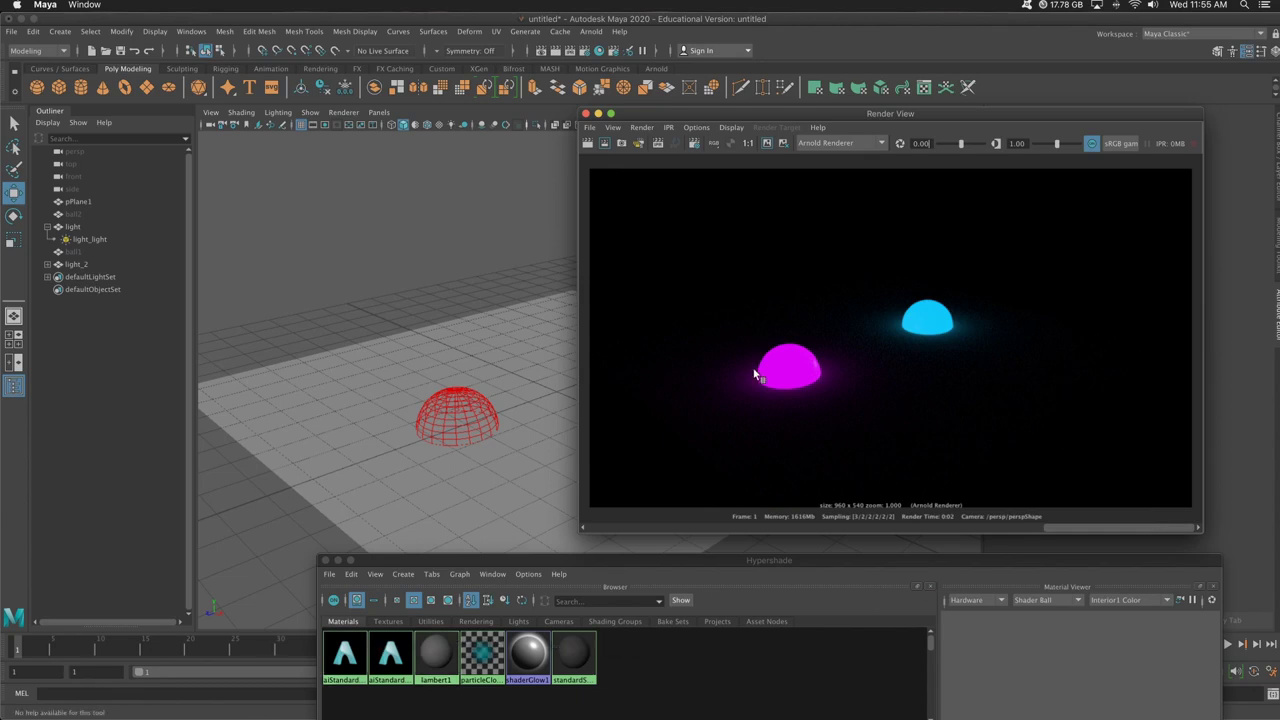
left_click_drag(1126, 528, 821, 528)
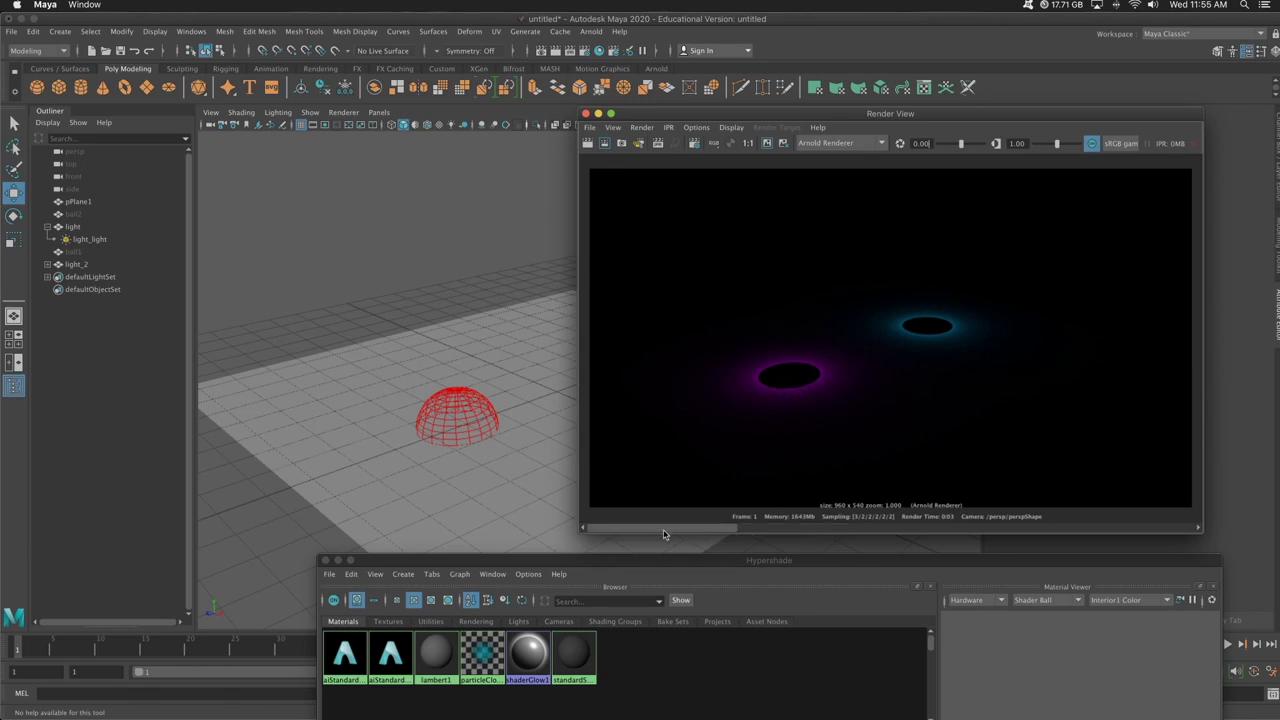
left_click(586, 113)
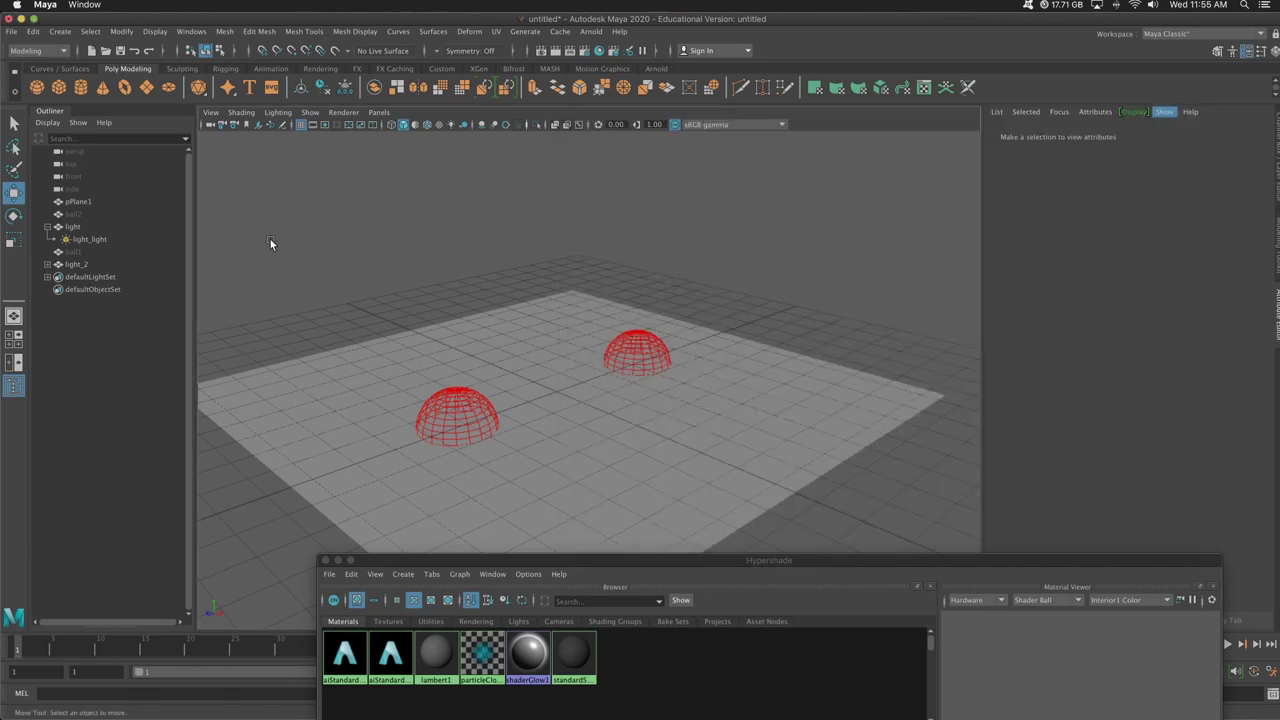
Step: Create an aiAtmosphereVolume as the environment's atmosphere in the Arnold render settings
left_click(586, 51)
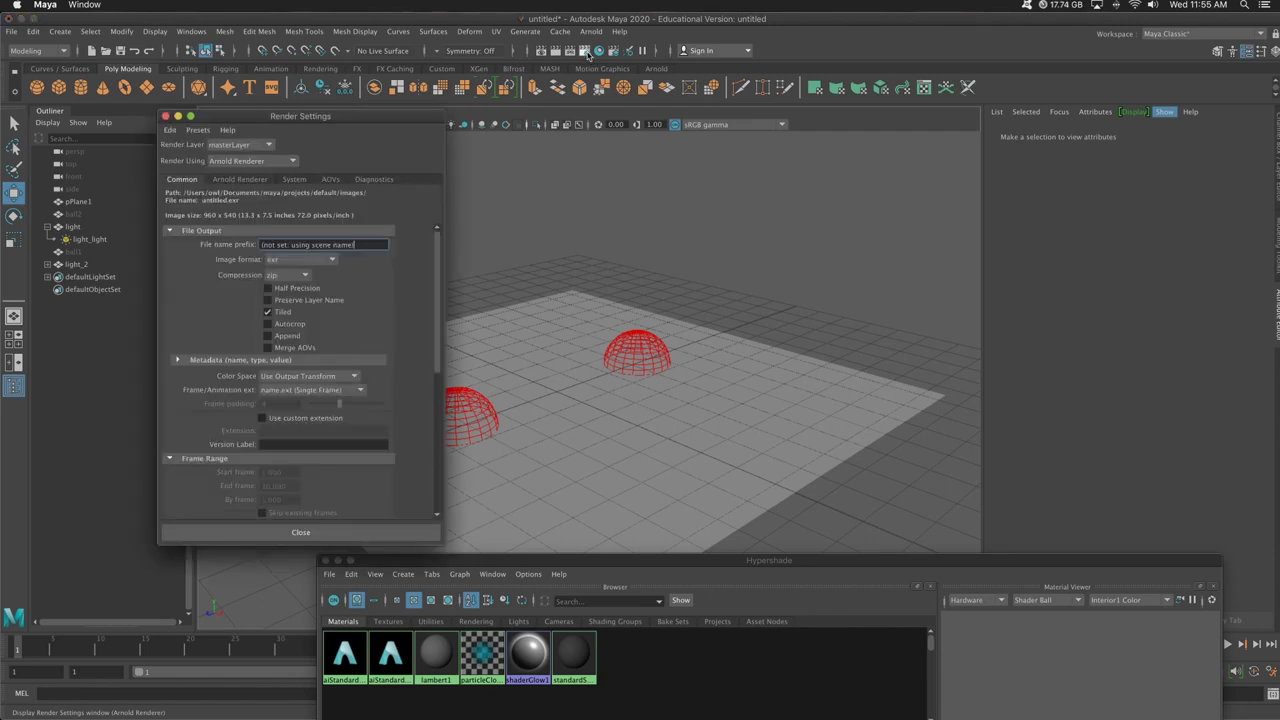
left_click(240, 180)
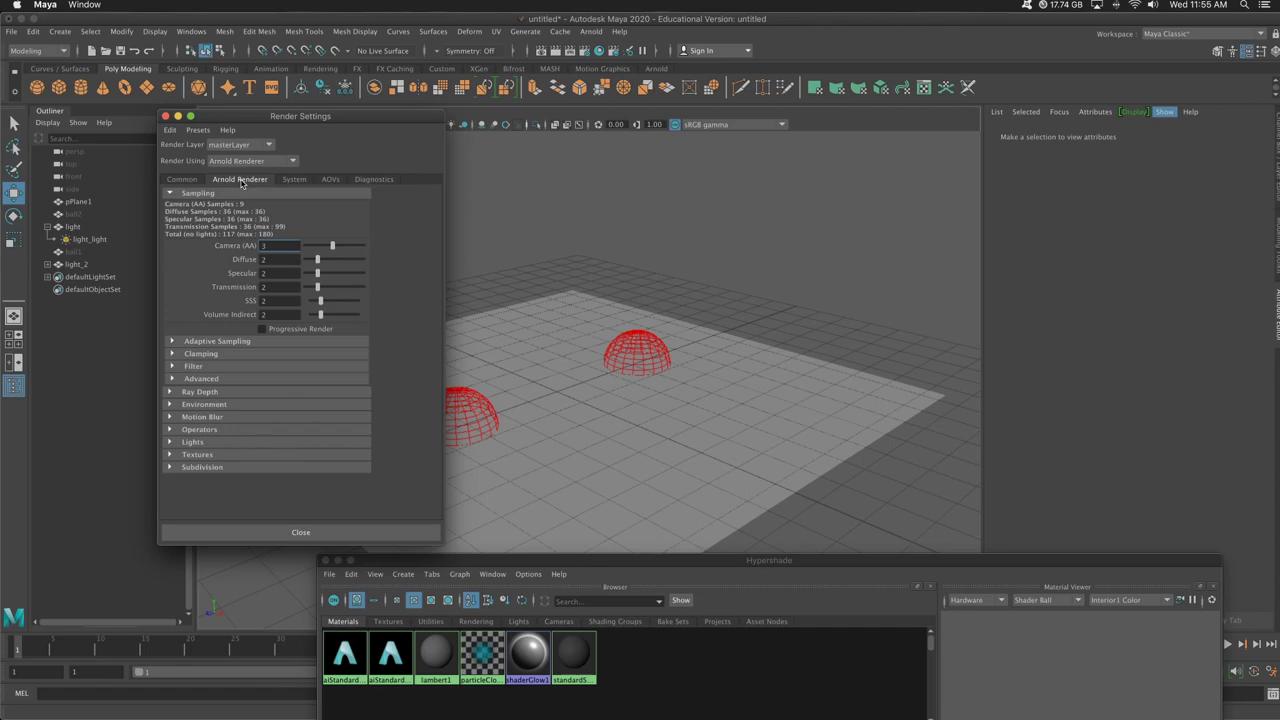
left_click(179, 405)
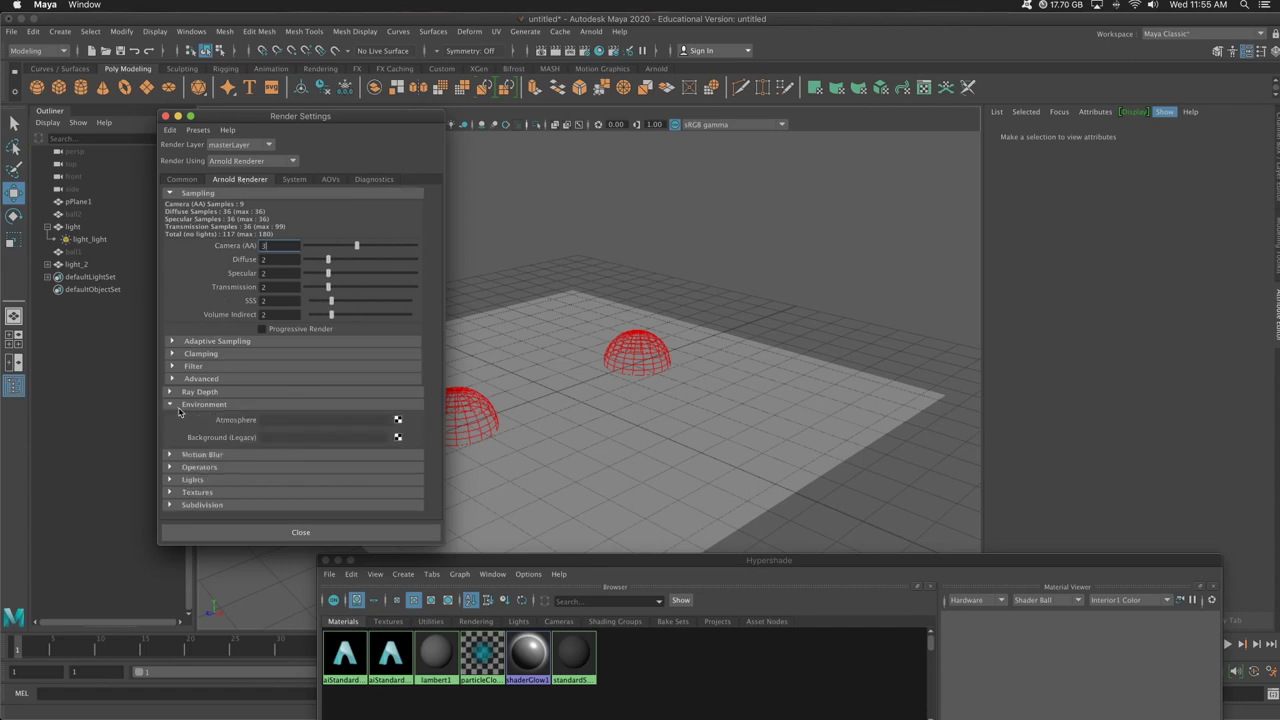
left_click(398, 420)
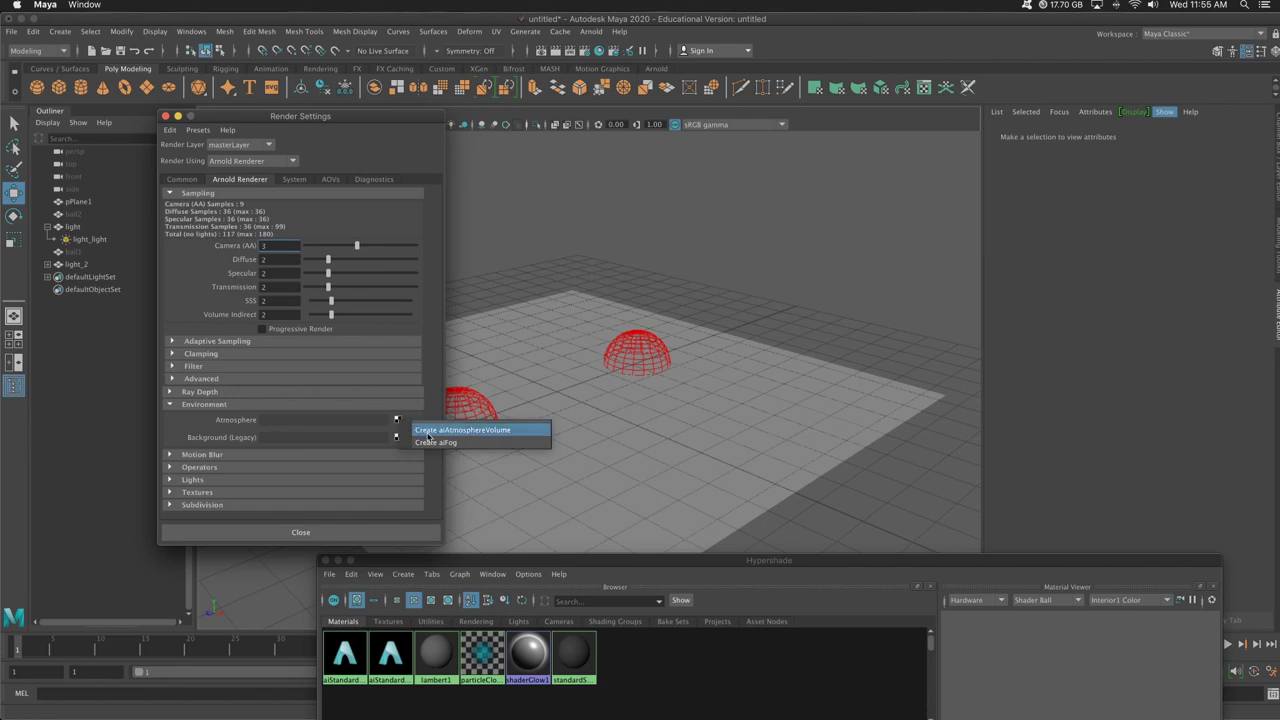
left_click(430, 432)
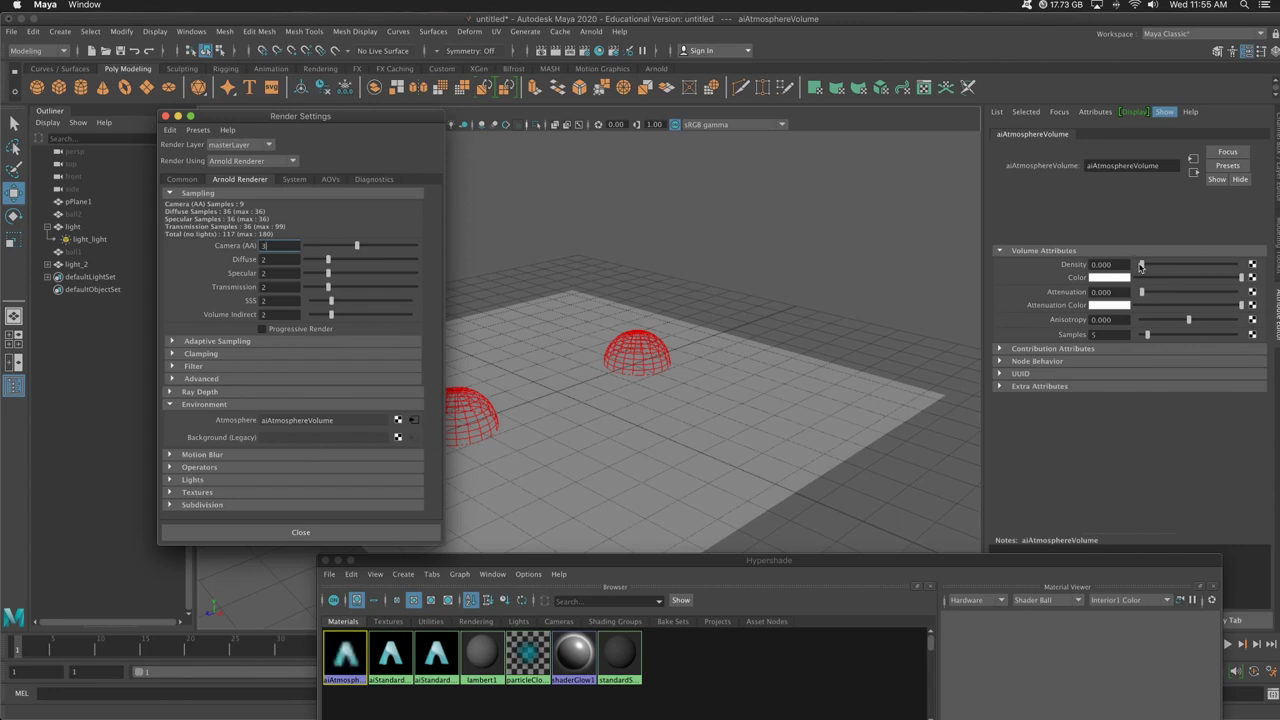
Step: Set the atmosphere volume's density to 0.5 and render the scene
left_click(1112, 265)
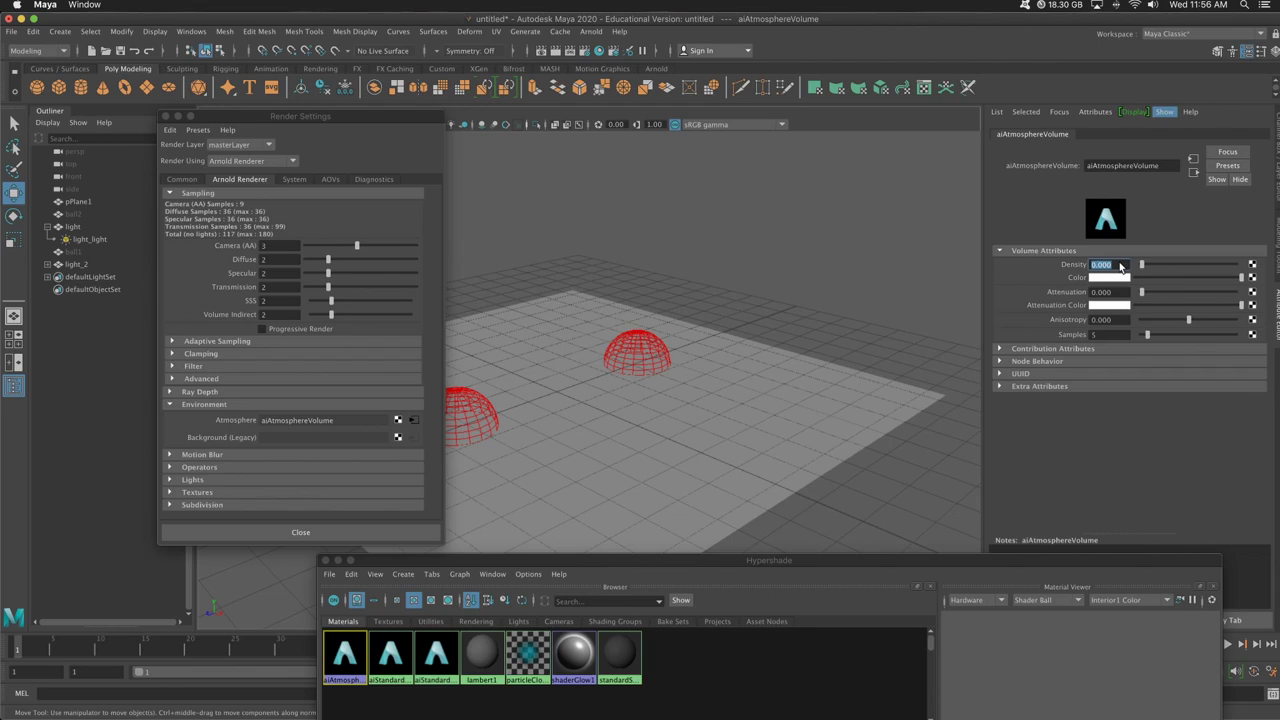
type("0.5")
key("Return")
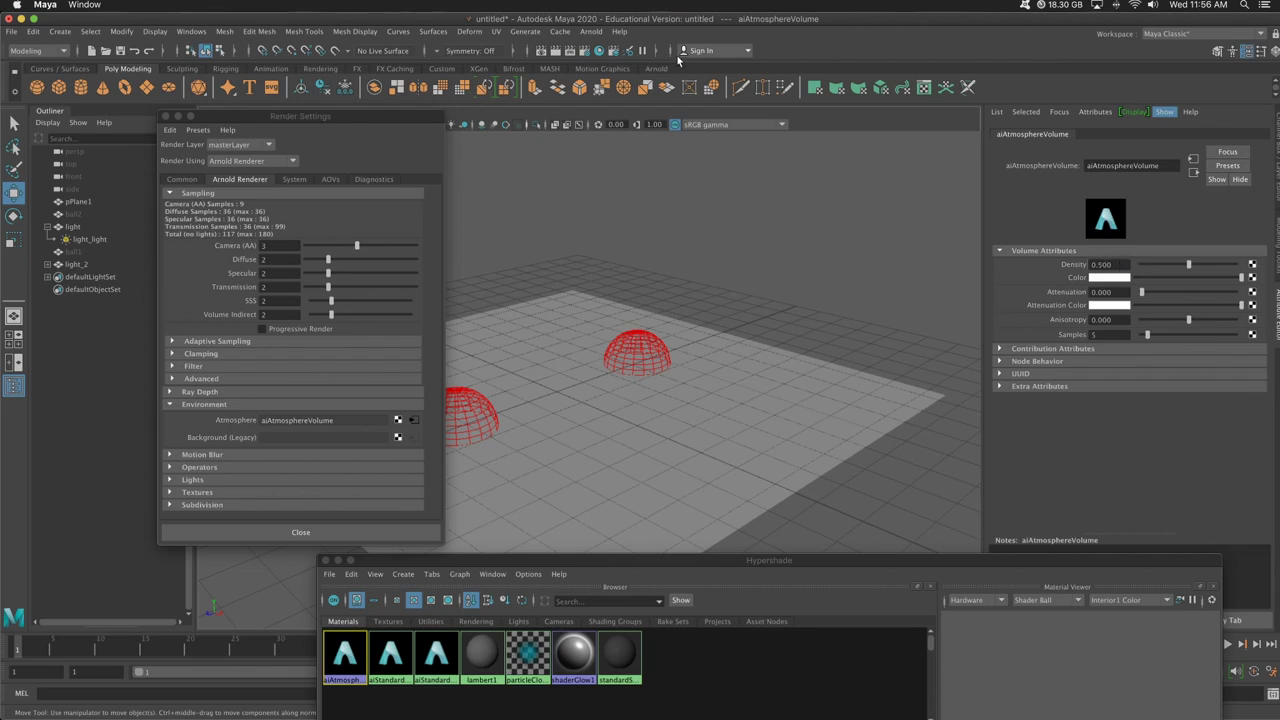
left_click(561, 51)
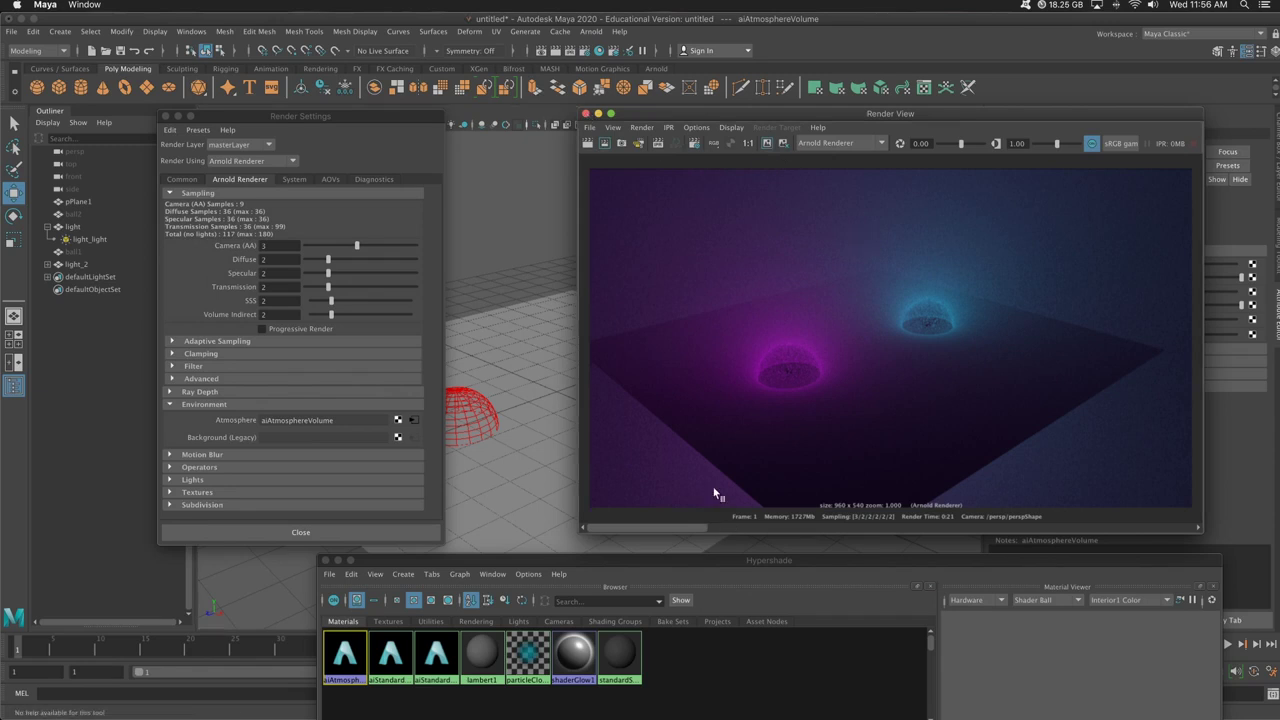
Step: Compare the atmosphere render with the stored mesh-light render, and close the render window
left_click_drag(697, 525, 951, 532)
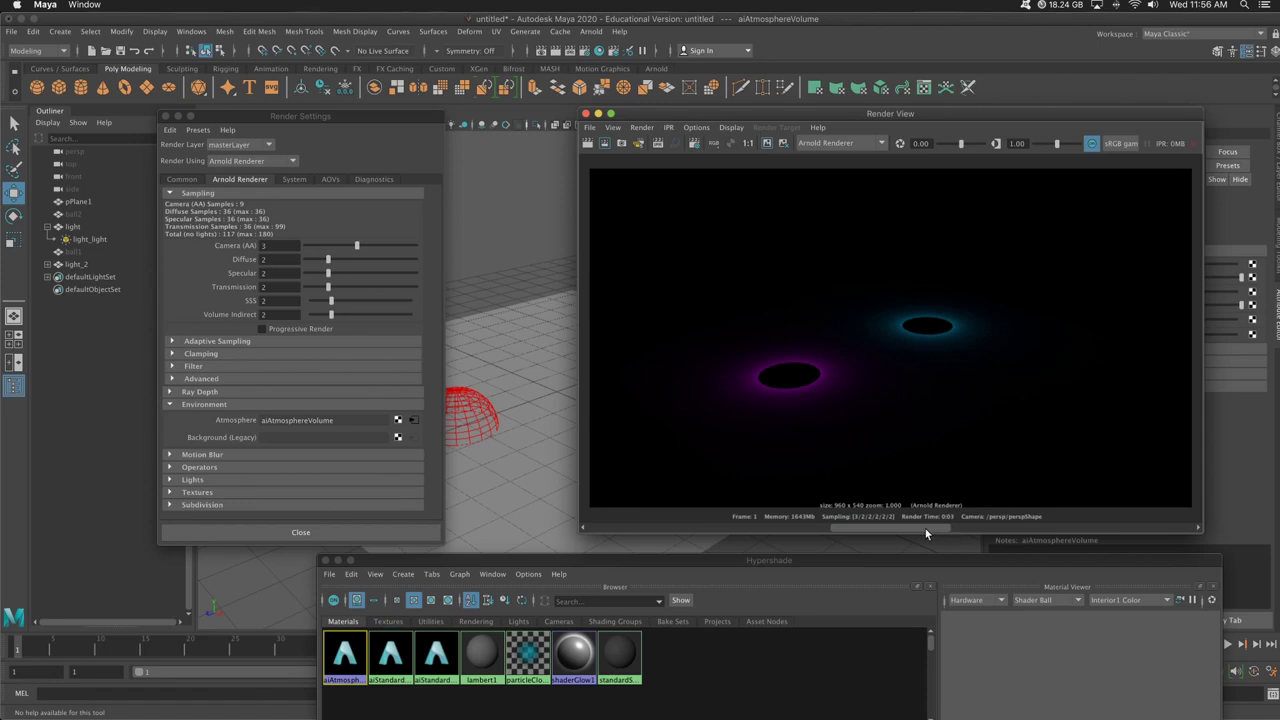
left_click_drag(925, 528, 627, 528)
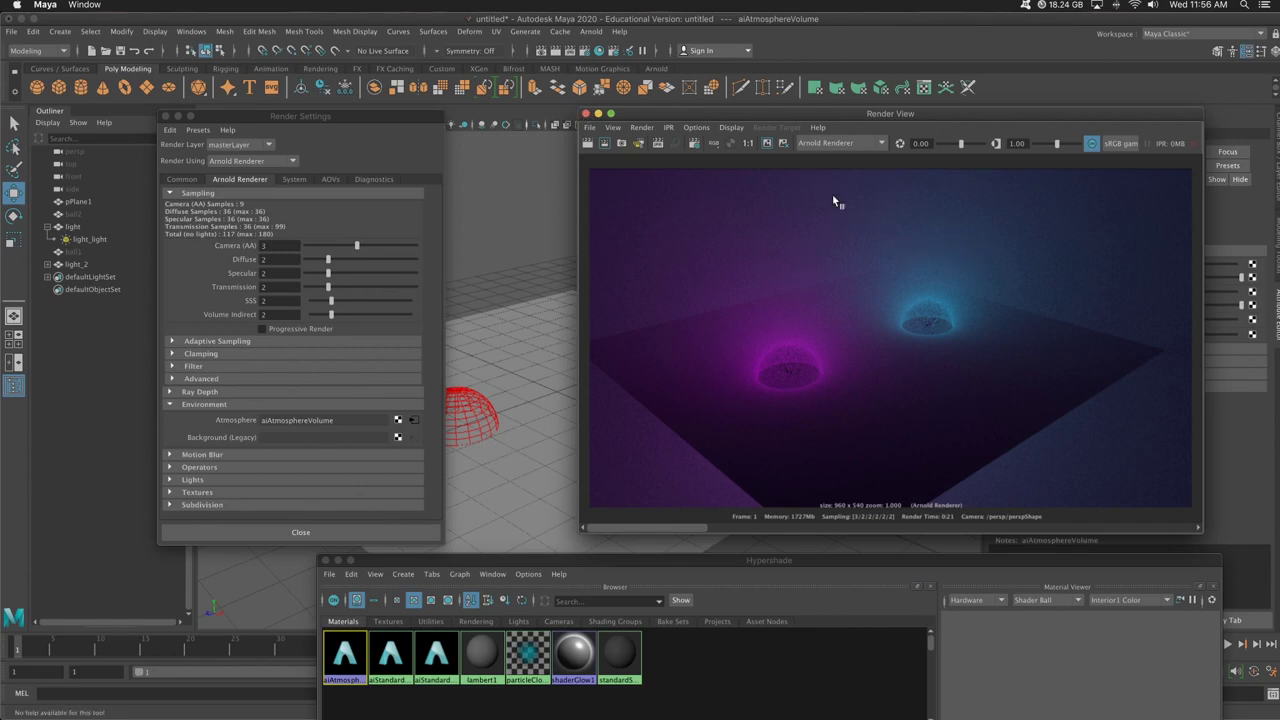
left_click(586, 113)
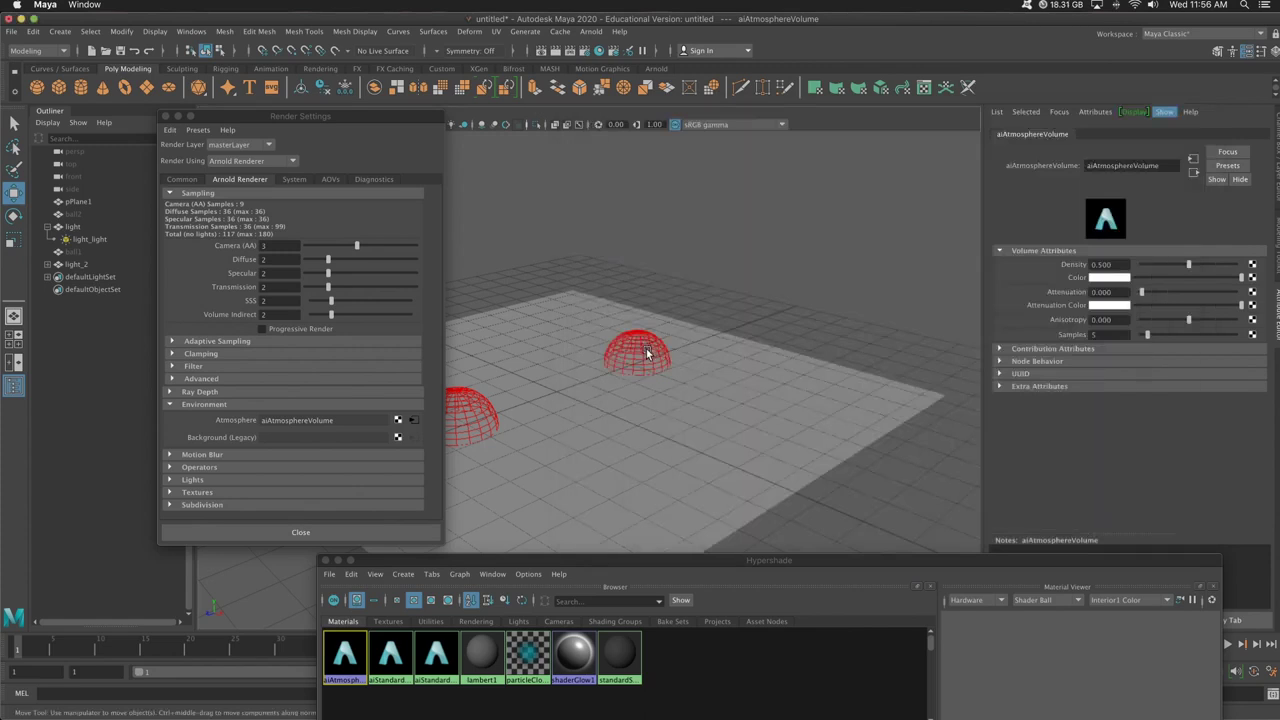
Step: Select the light_2 mesh light and the magenta mesh light in turn to check their light attributes
left_click(644, 356)
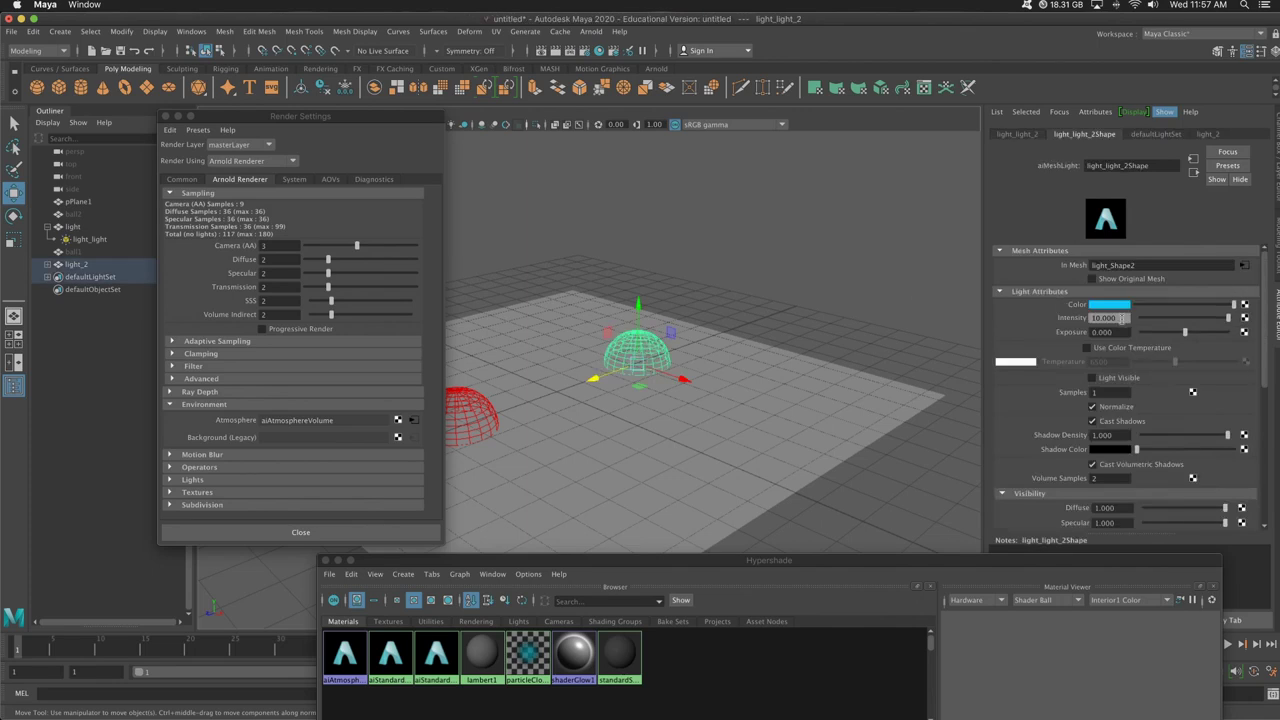
left_click(466, 410)
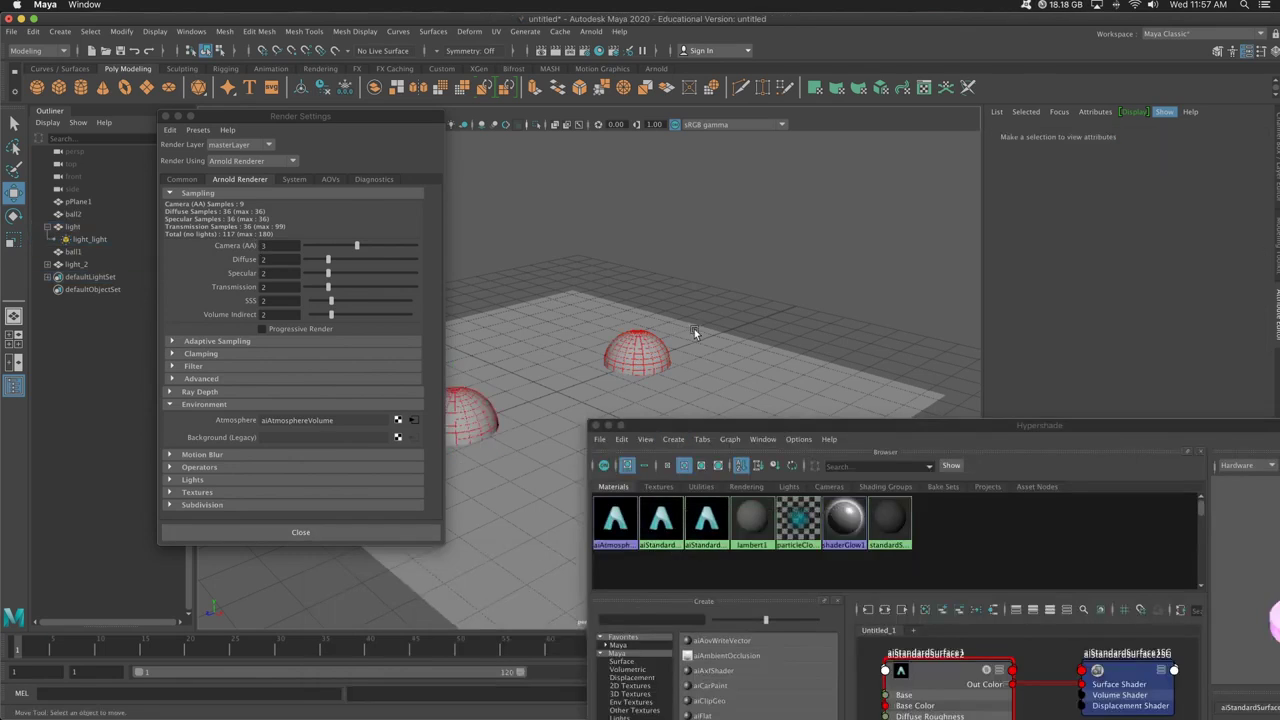
Step: Assign the aiStandardSurface1 material to ball1 and the aiStandardSurface2 material to ball2
left_click(74, 251)
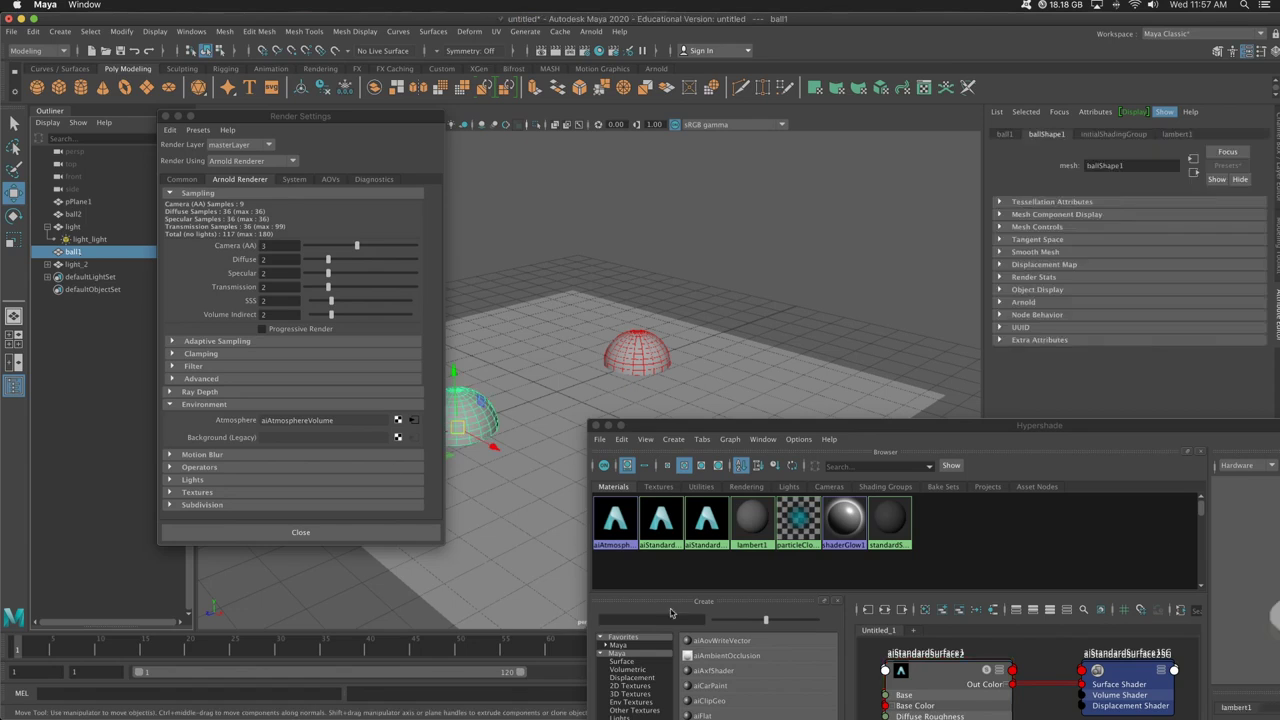
right_click(664, 519)
left_click(670, 486)
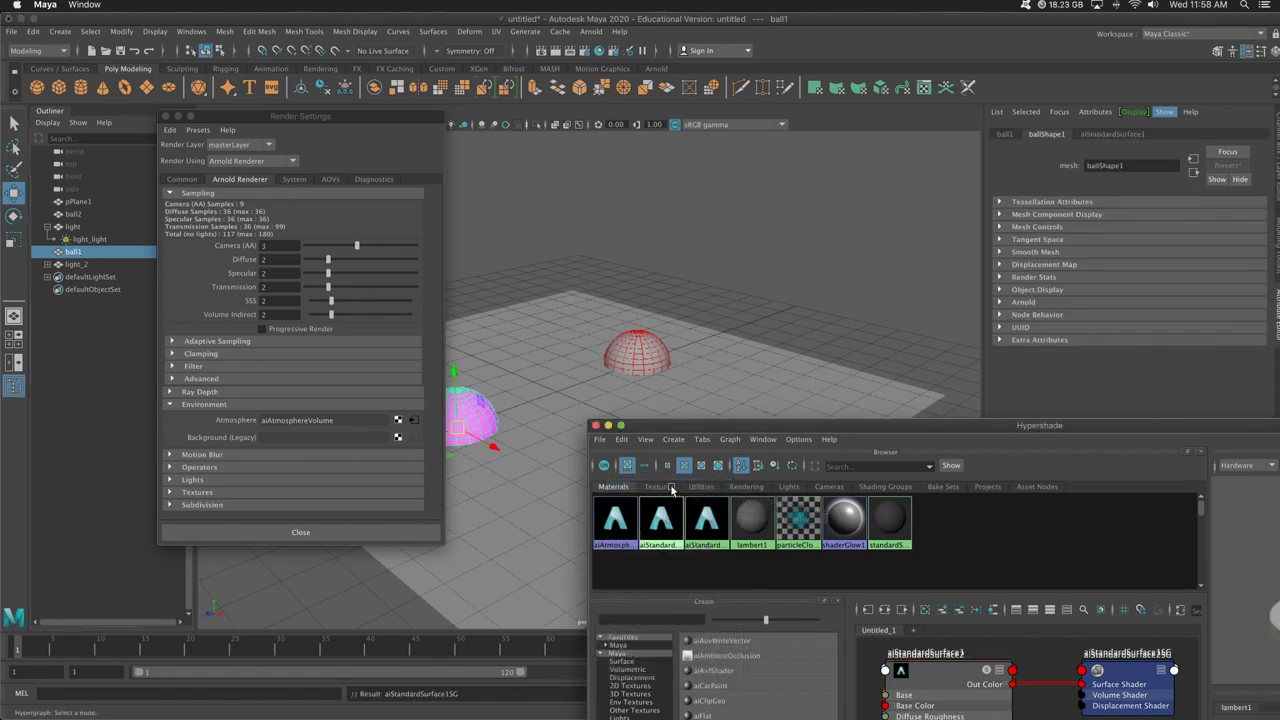
left_click(75, 214)
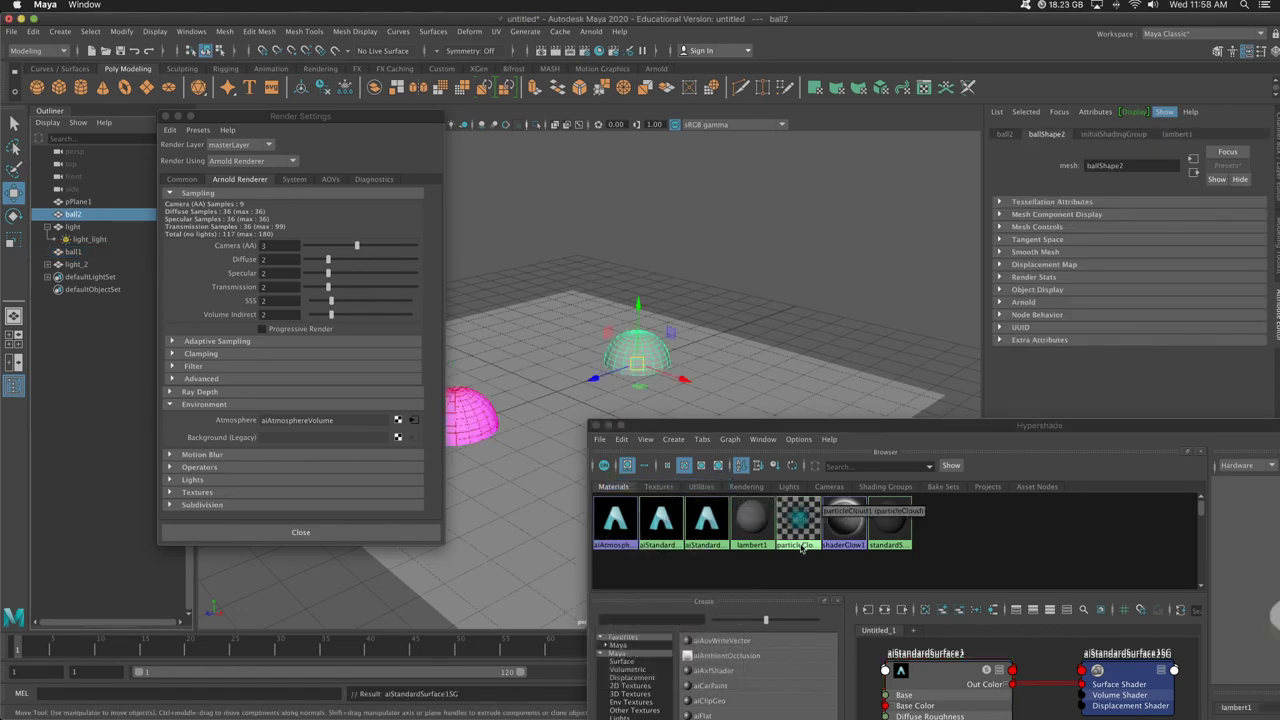
right_click(711, 529)
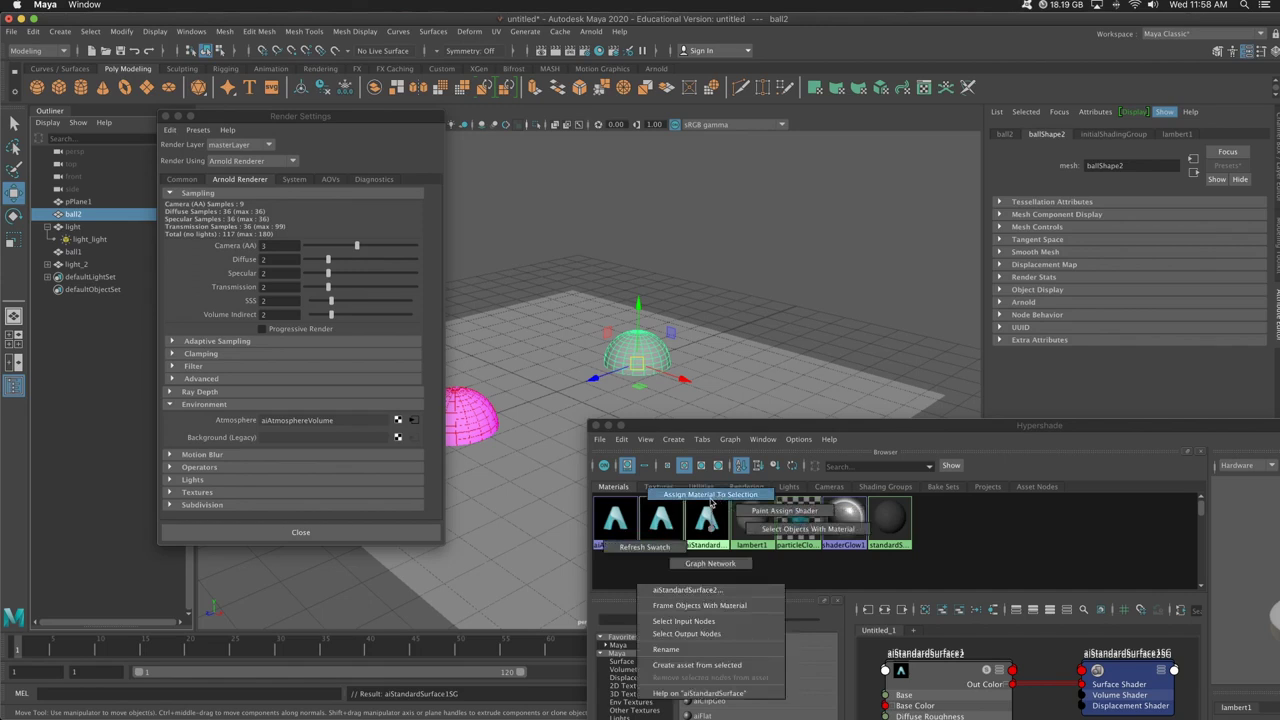
left_click(711, 497)
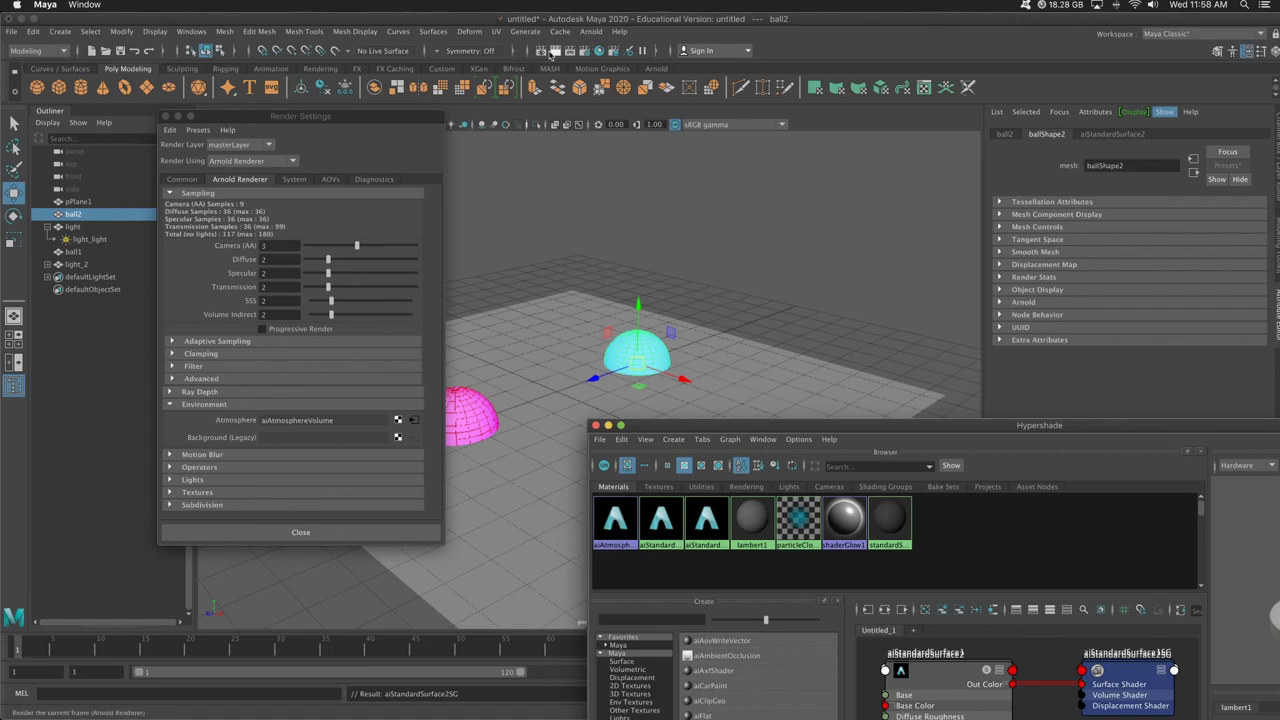
Step: Render the spheres with the atmosphere and compare the image with the stored render of the emissive spheres
left_click(538, 51)
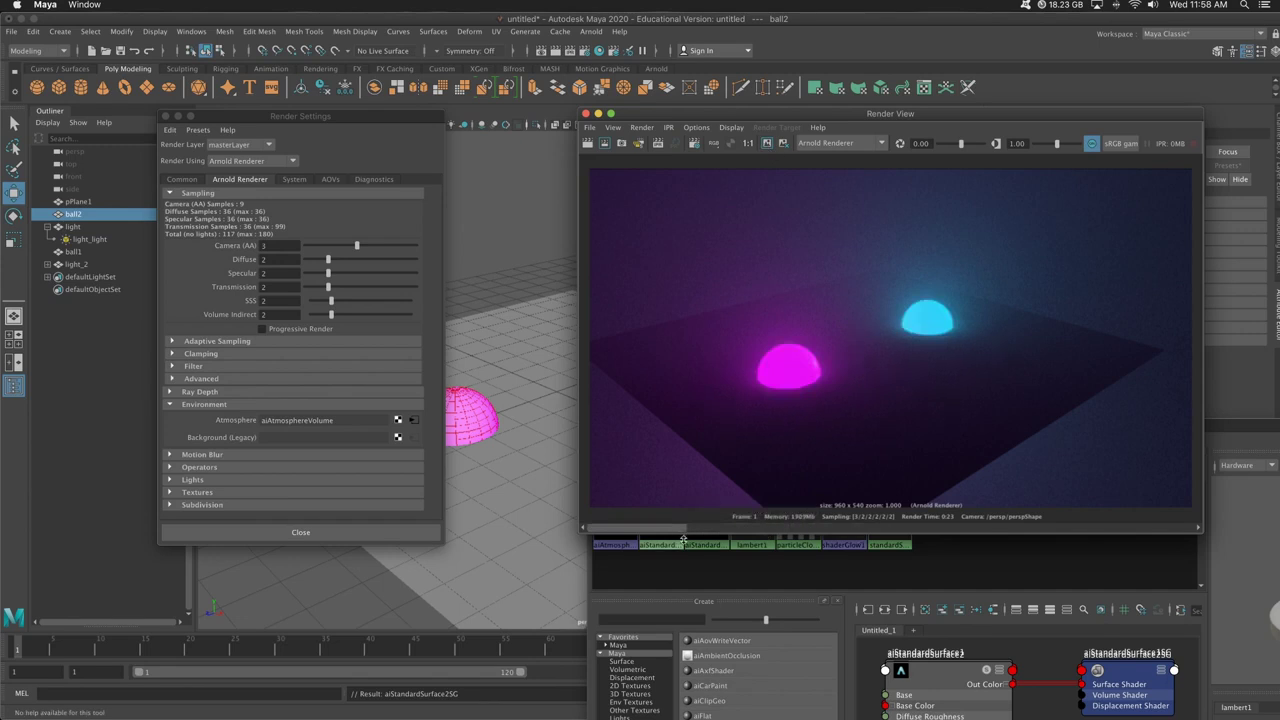
left_click_drag(680, 539, 1116, 530)
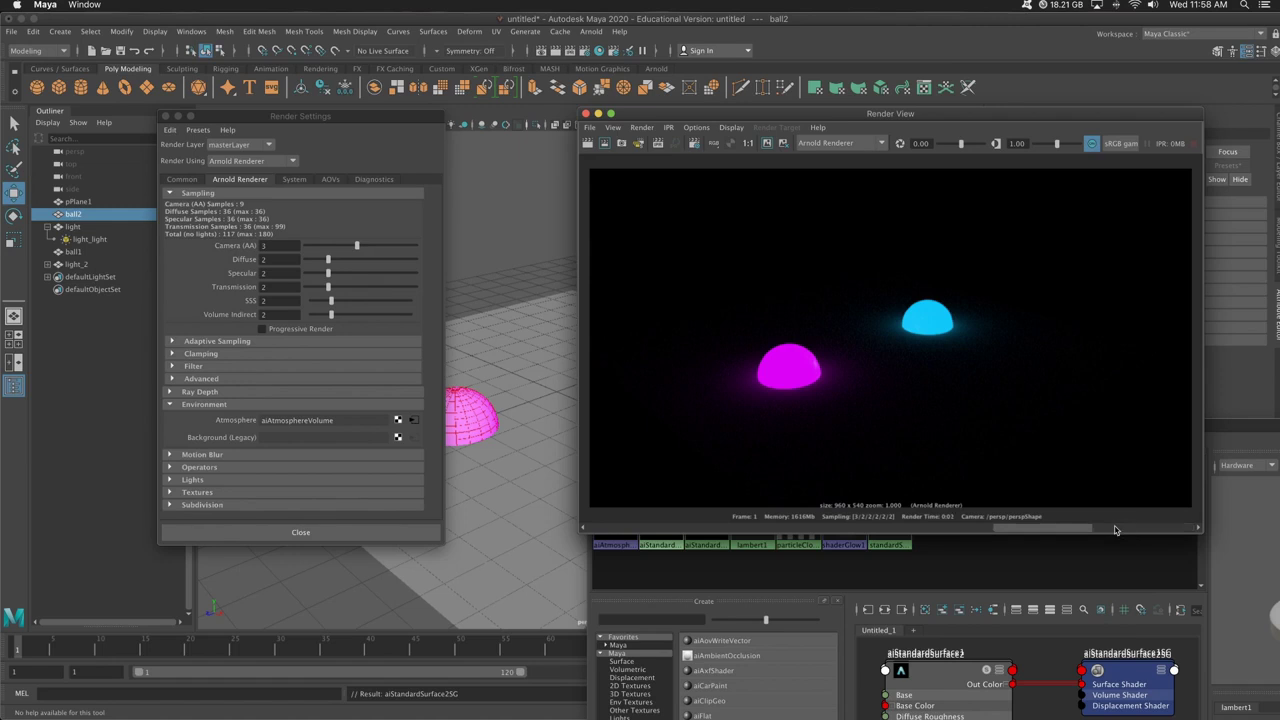
left_click_drag(1023, 528, 637, 528)
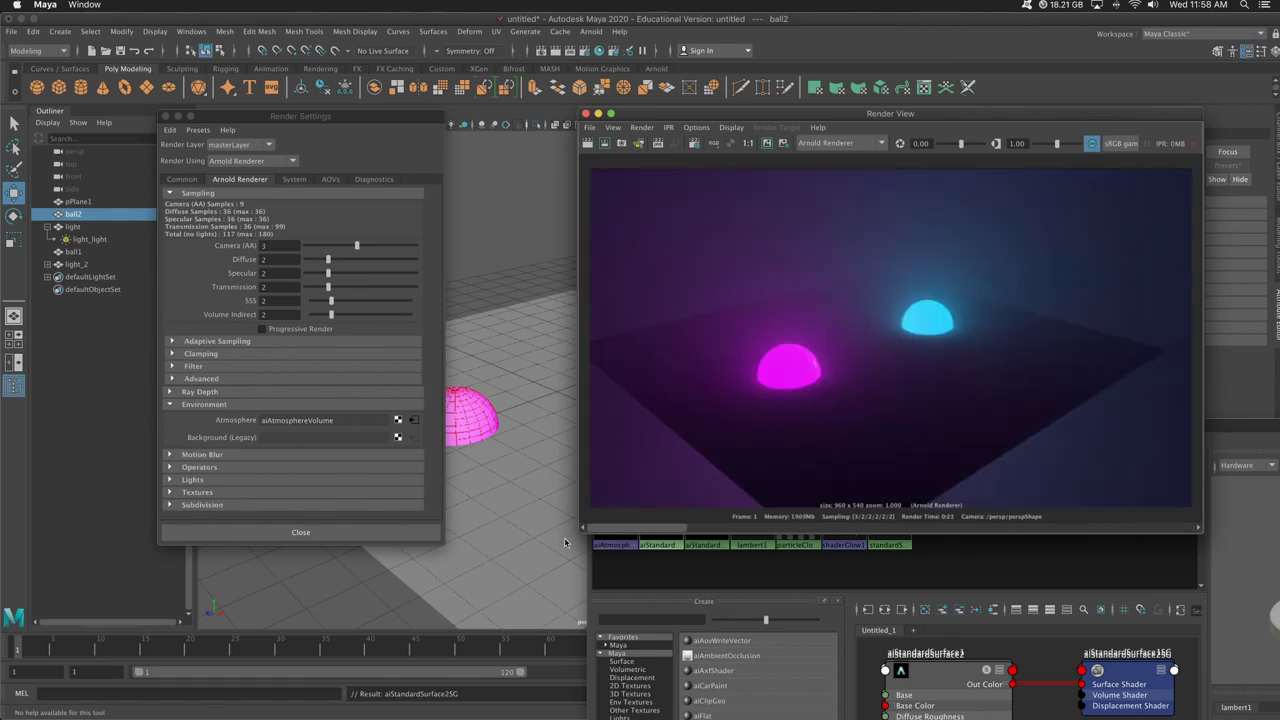
Step: Reduce the aiAtmosphereVolume density to 0.2 and render the scene again to check the softer glow
left_click_drag(640, 113, 580, 175)
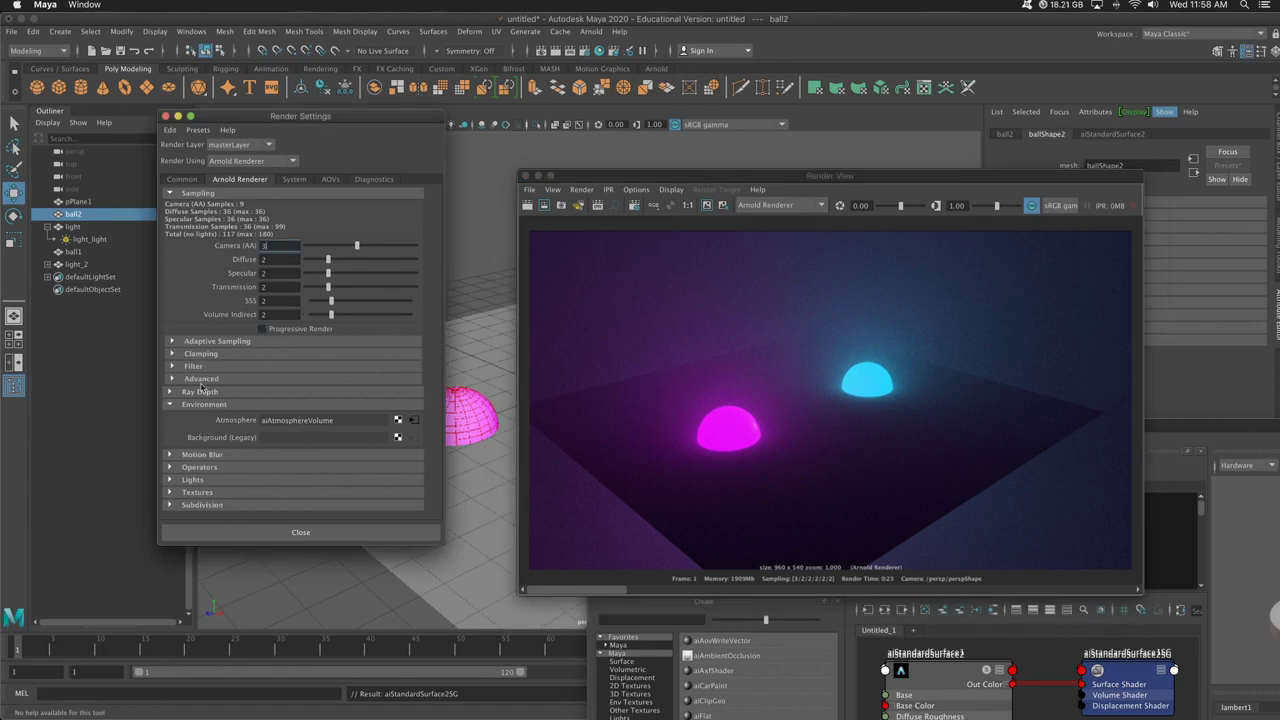
left_click(166, 116)
left_click(584, 51)
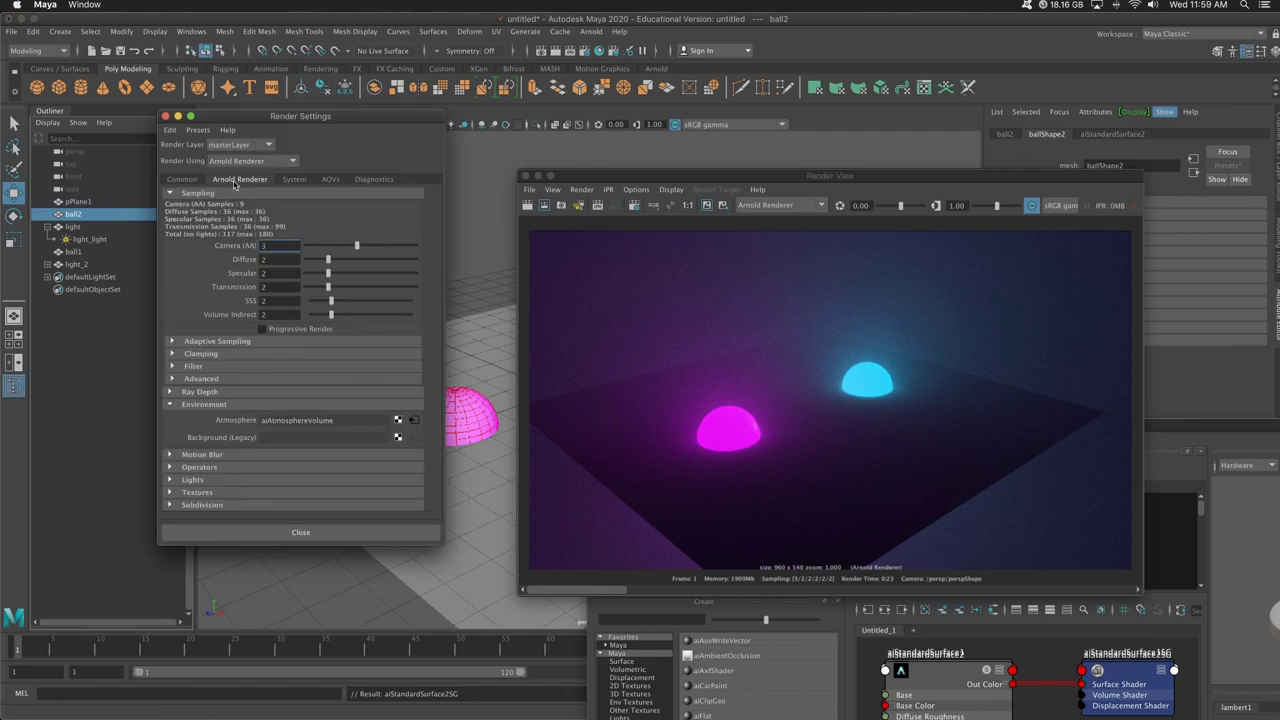
left_click(414, 420)
left_click_drag(1057, 175, 831, 482)
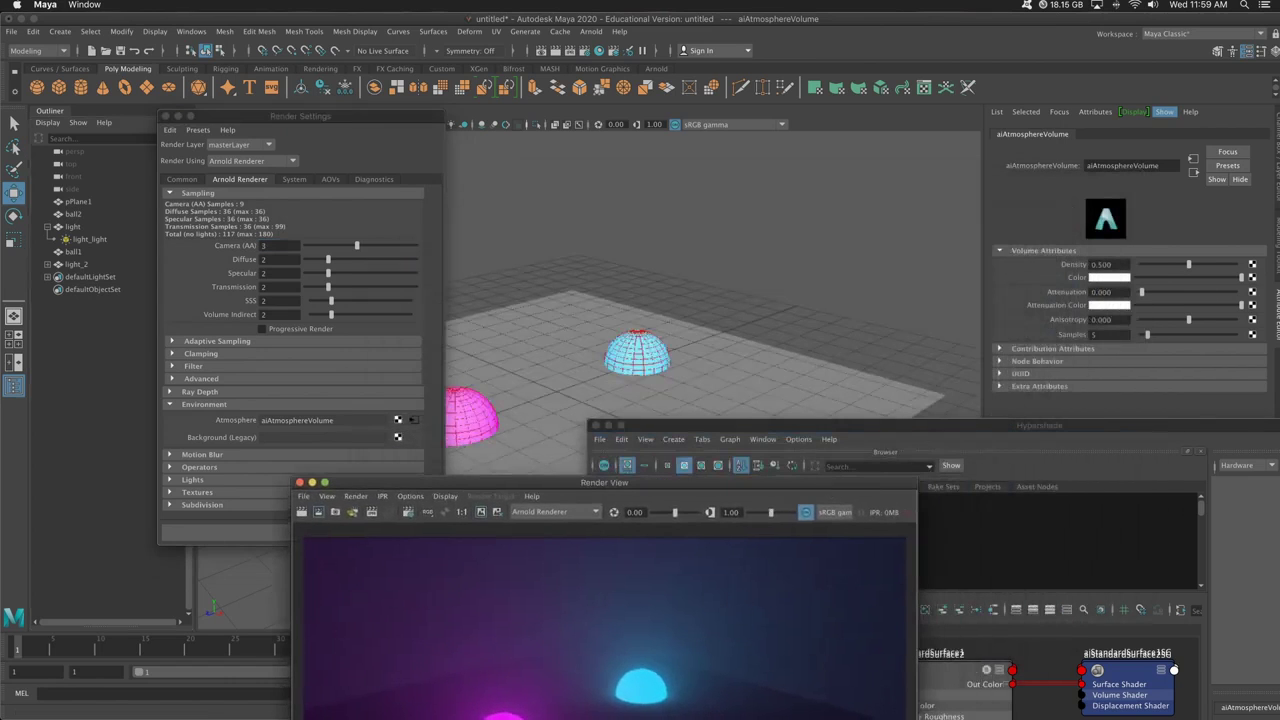
left_click(1128, 266)
type("0.2")
key("Return")
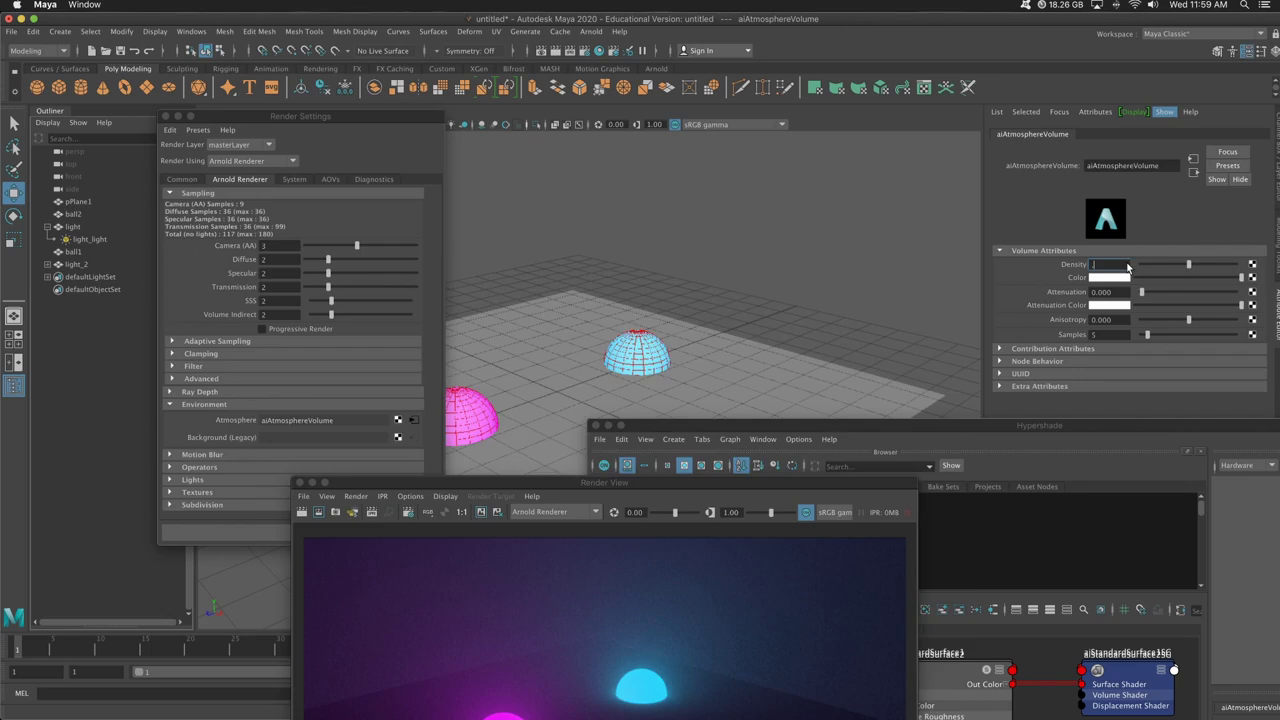
left_click_drag(600, 482, 643, 226)
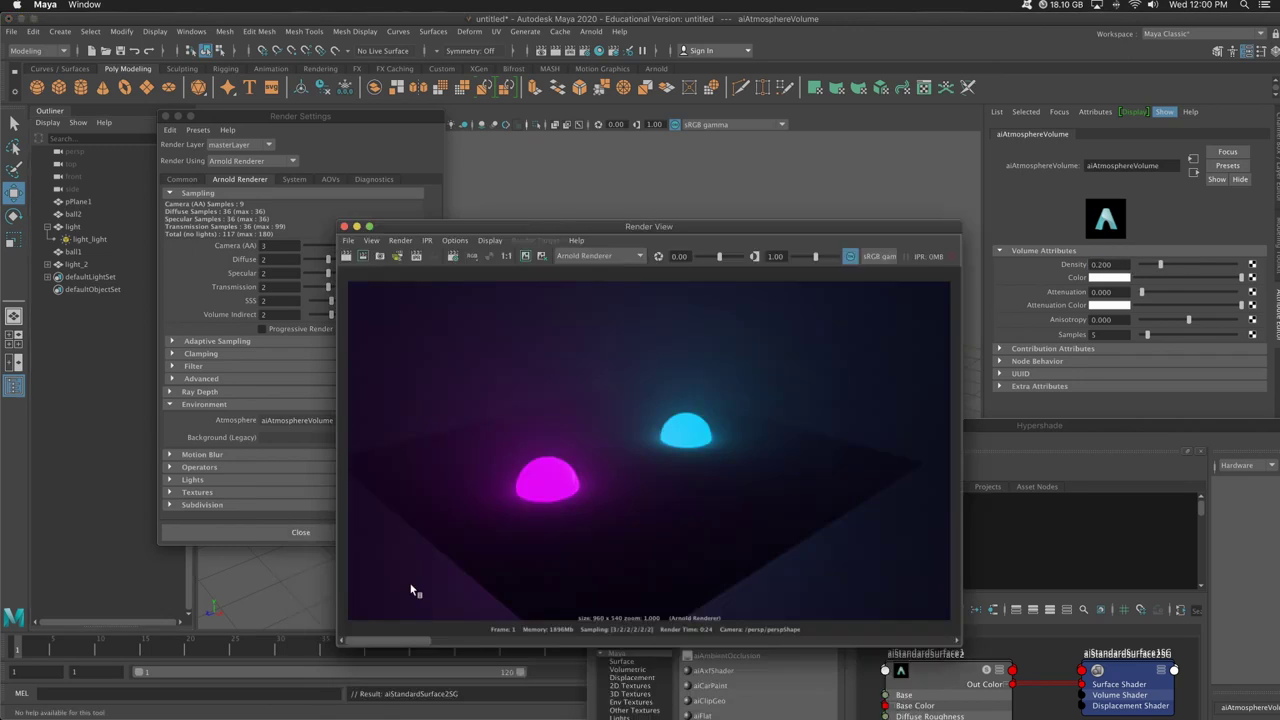